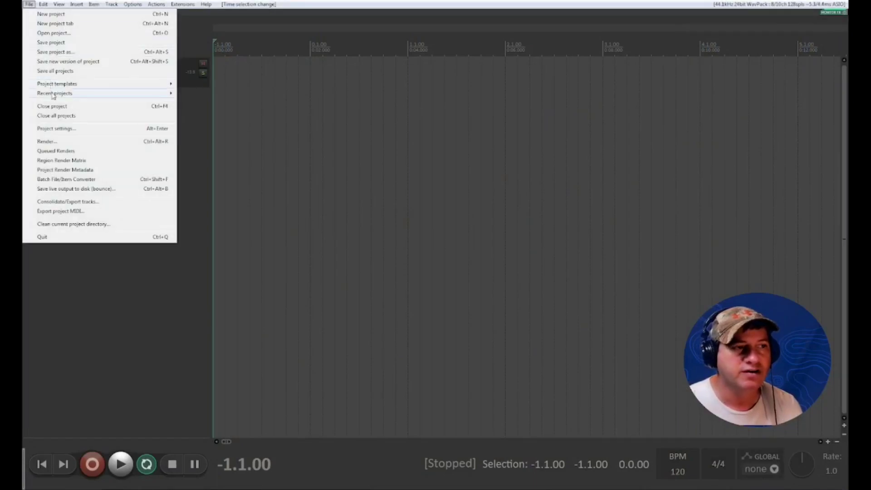
- Check the project BPM in the project settings and keep the existing values
click(52, 129)
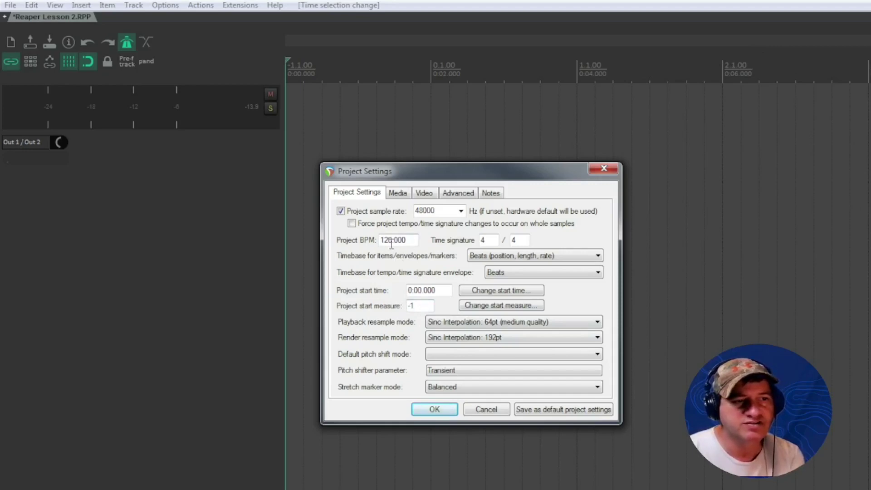
drag(406, 241, 346, 247)
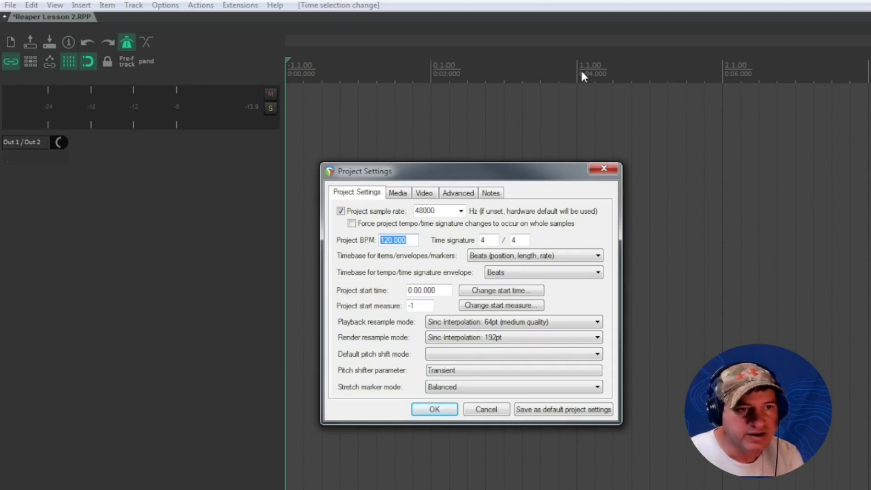
key(Return)
- Add a new track, slightly reduced in height, and insert a click source on it
double_click(63, 383)
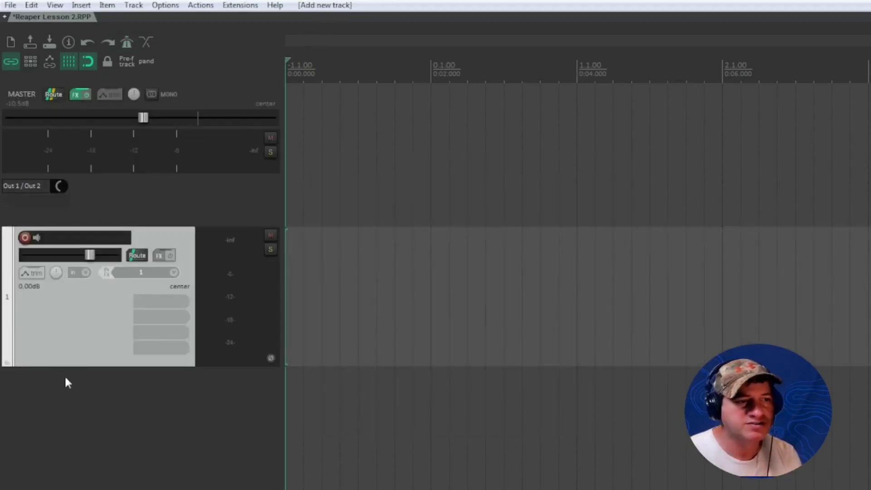
drag(72, 364, 75, 354)
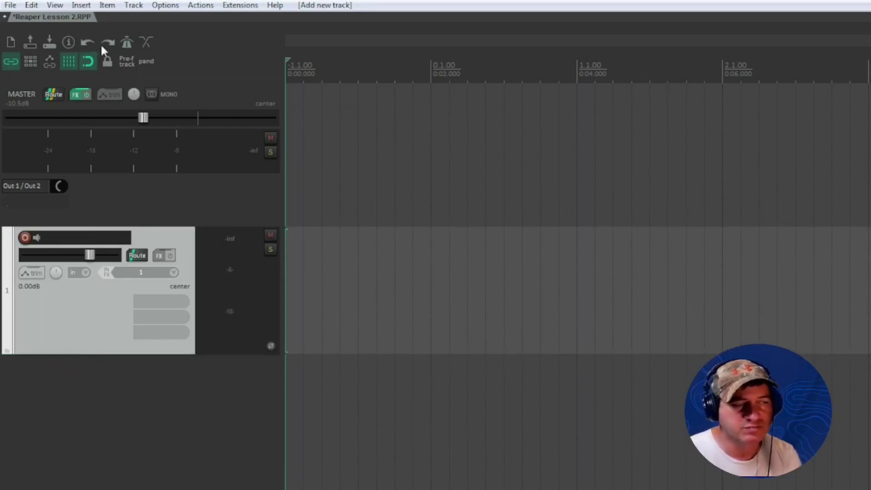
click(80, 6)
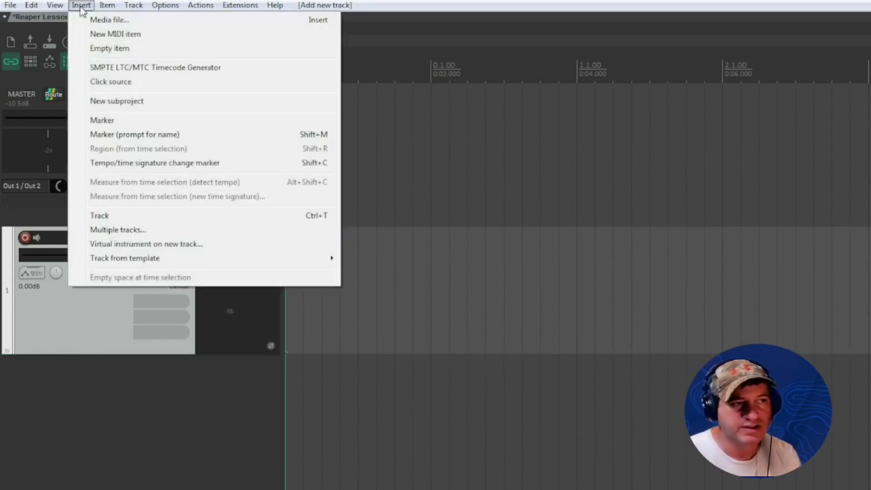
click(109, 83)
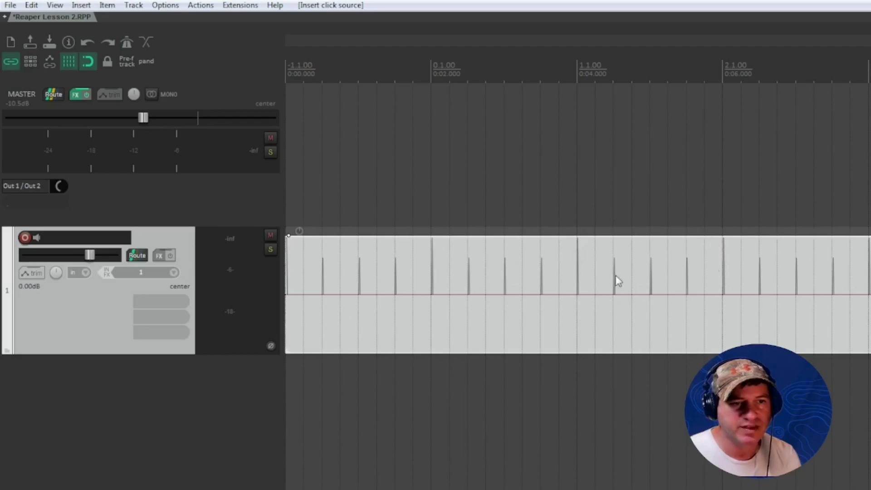
- Set a time selection over the whole click item, from -1.1.00 to 4.1.00, and play it looped
scroll(656, 77, down, 3)
click(656, 78)
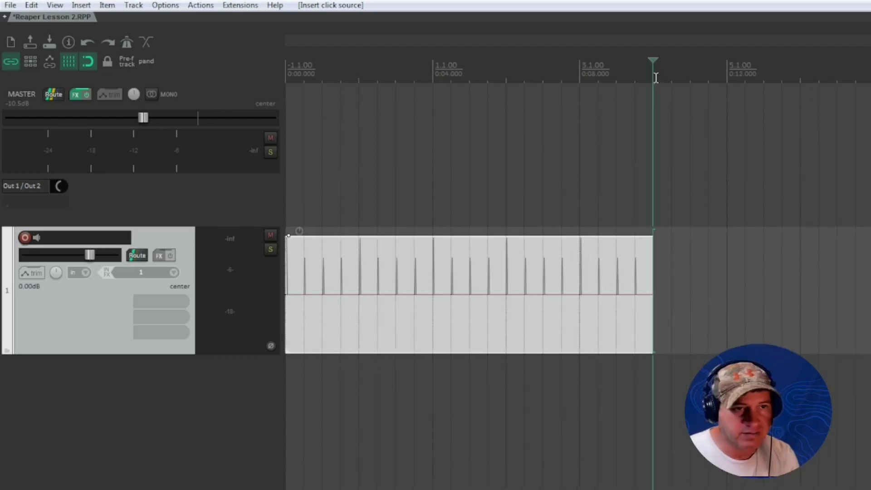
drag(654, 77, 287, 75)
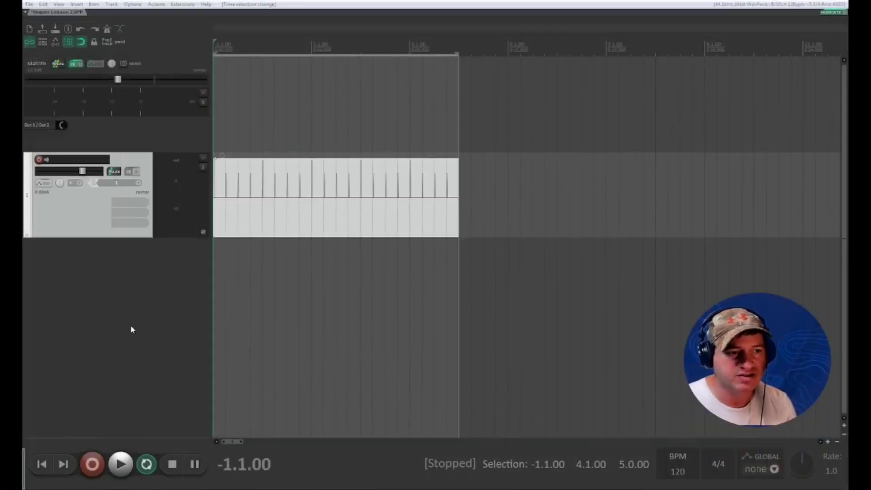
click(146, 470)
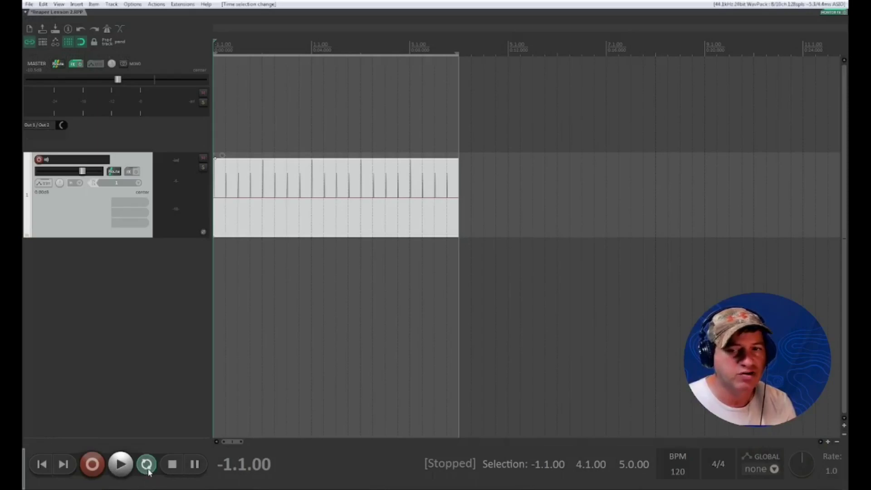
click(123, 466)
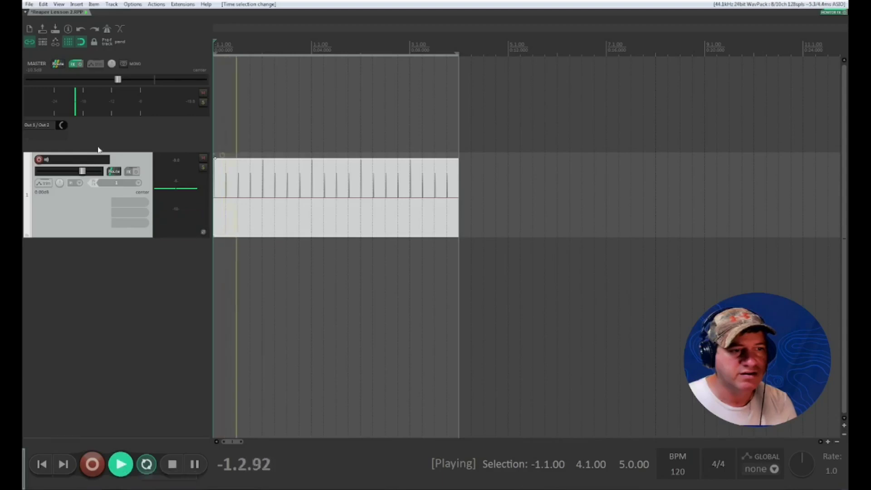
- Lengthen the click item to about bar 34 and raise the master volume to about +4.1 dB
drag(118, 79, 153, 87)
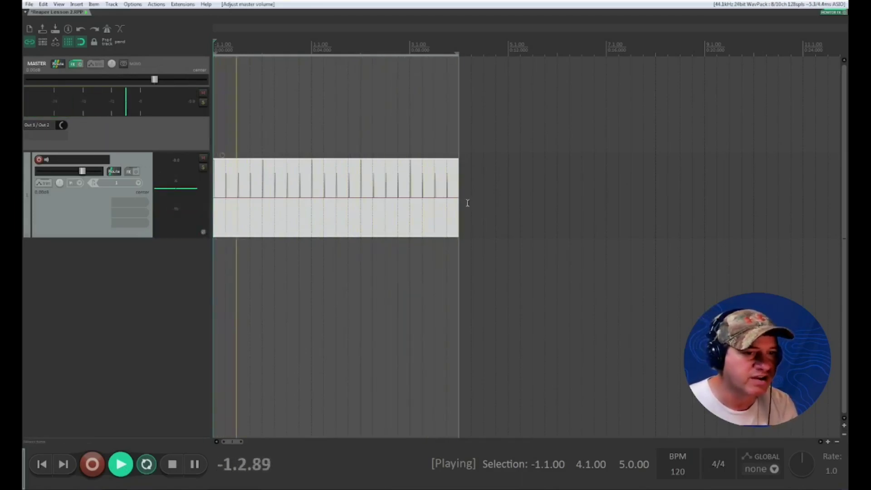
scroll(413, 182, down, 3)
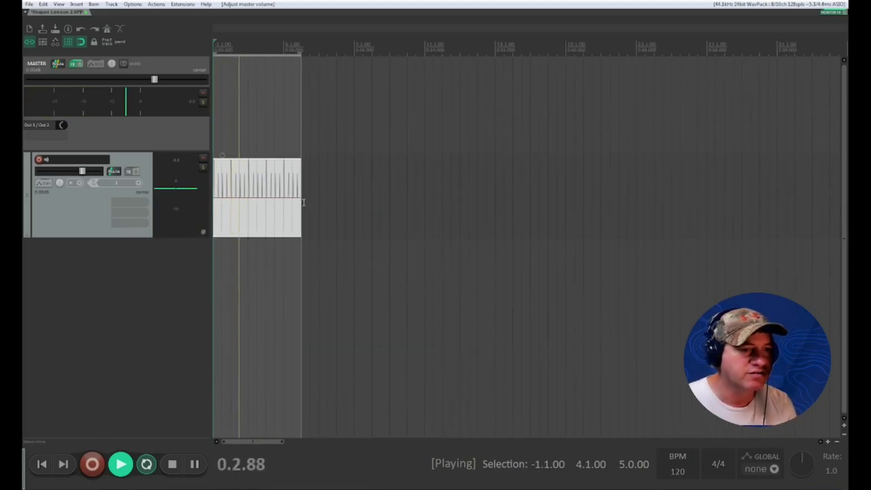
drag(302, 200, 761, 207)
scroll(454, 159, down, 2)
drag(154, 79, 171, 81)
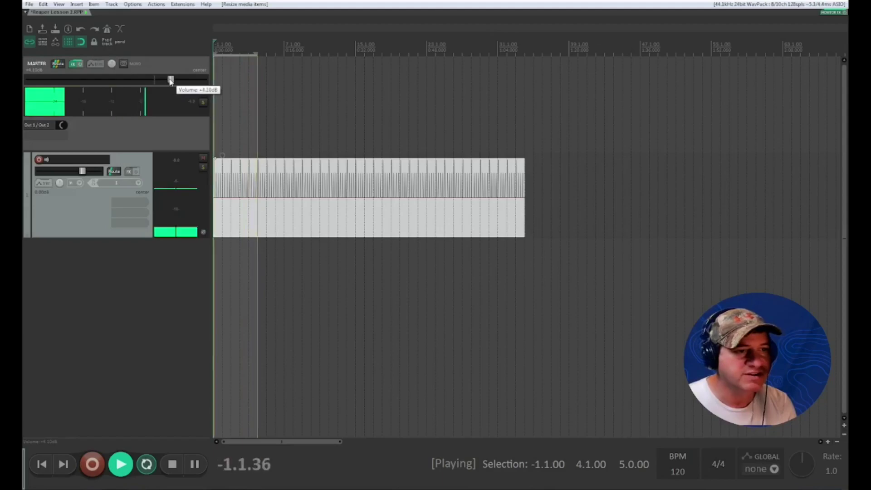
- Delete the click source item and name the track Click
click(94, 222)
click(320, 195)
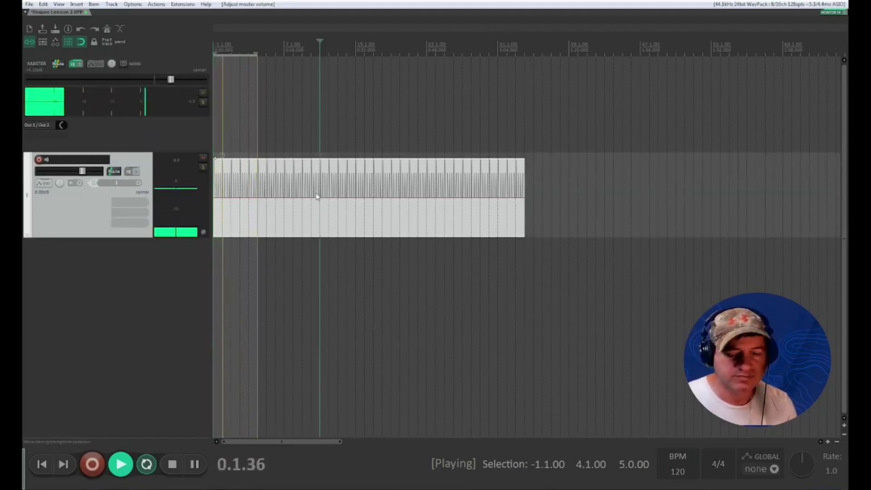
key(space)
key(Delete)
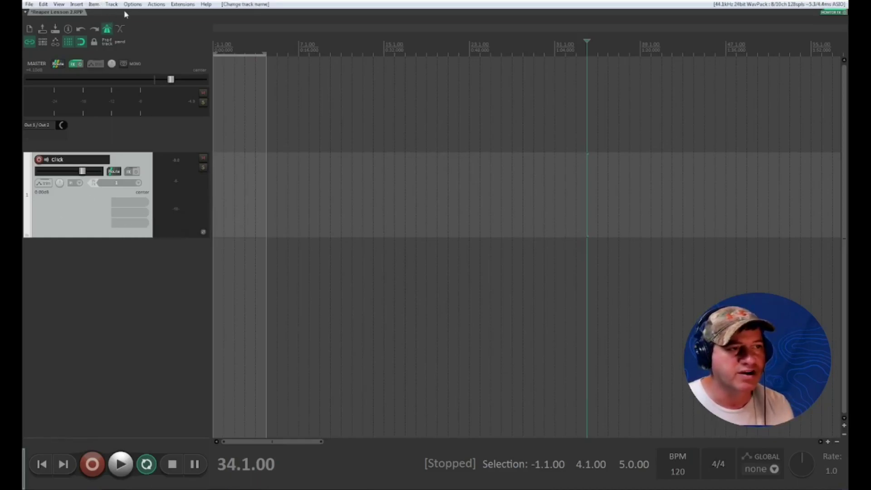
- Insert the media file Cowbell.wav on the Click track
click(94, 4)
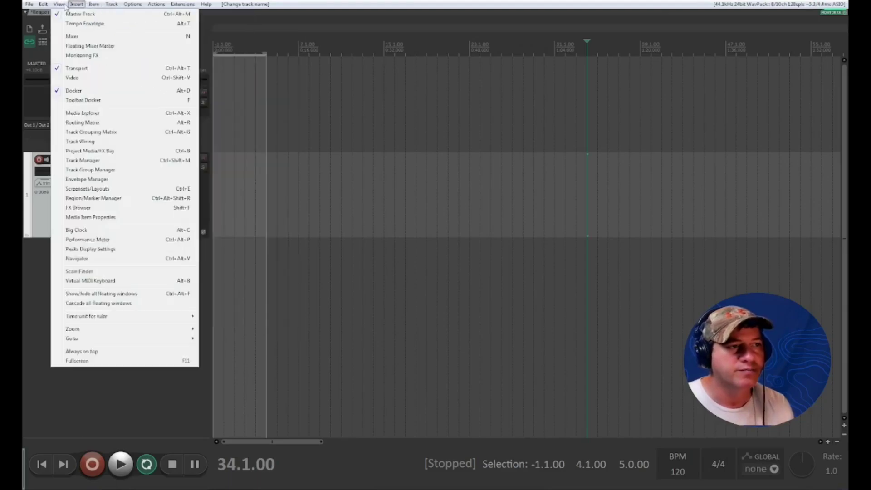
click(93, 14)
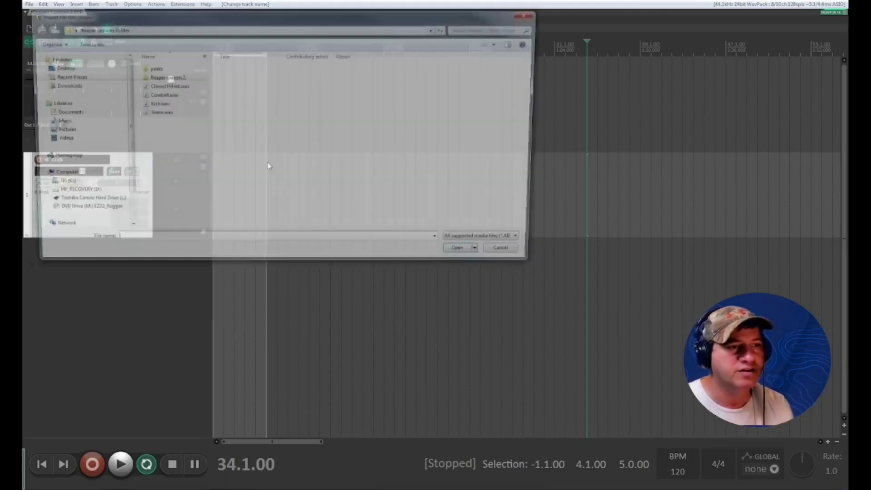
click(144, 97)
click(469, 257)
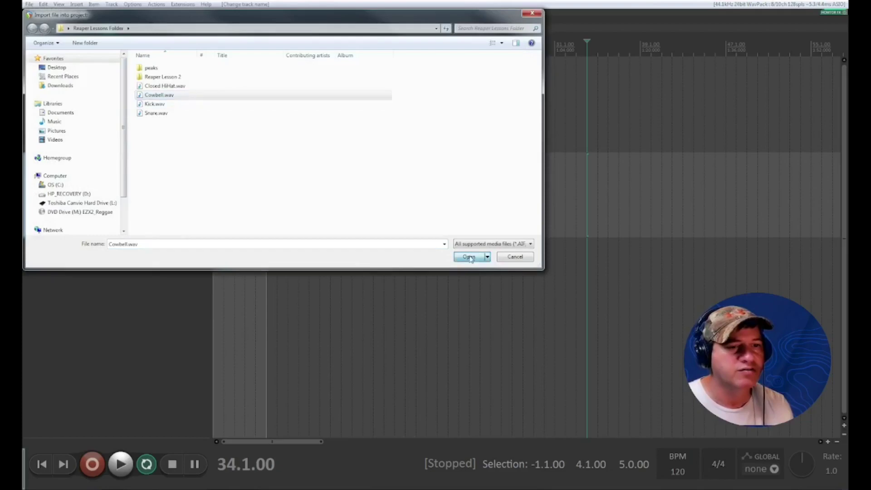
- Move the cowbell item to the start of the project at -1.1.00
scroll(321, 278, up, 4)
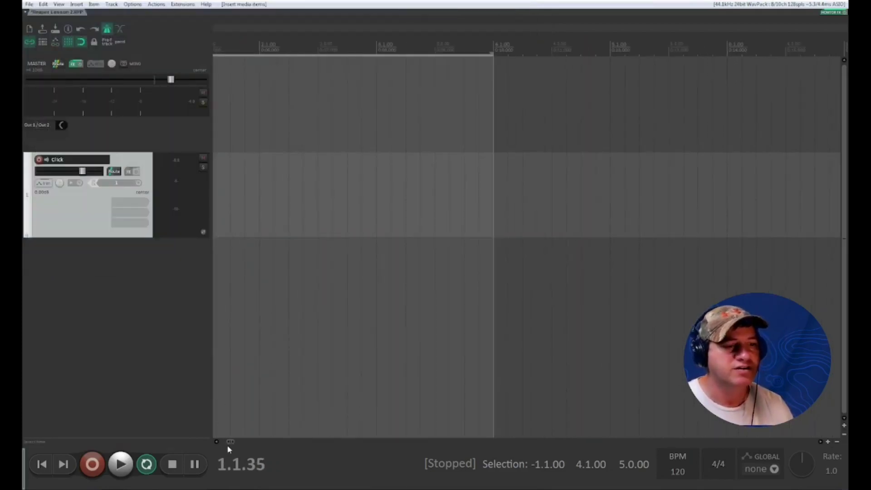
drag(231, 447, 179, 444)
scroll(376, 256, up, 4)
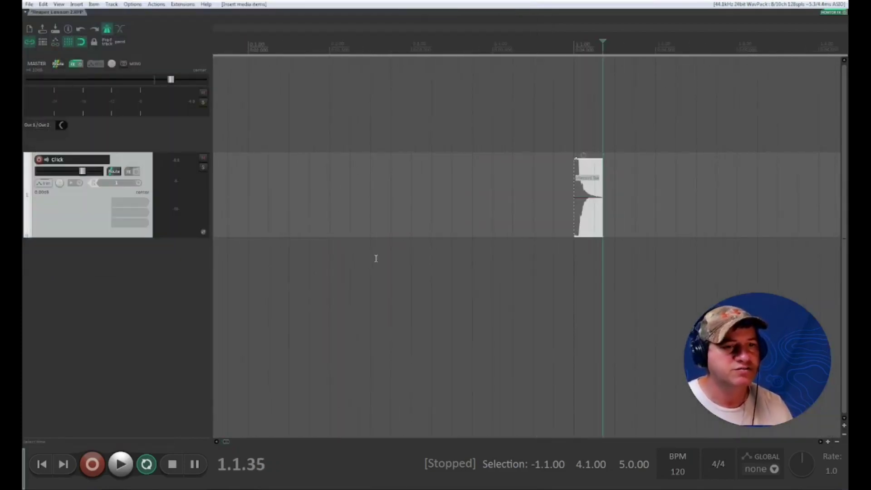
scroll(563, 171, down, 1)
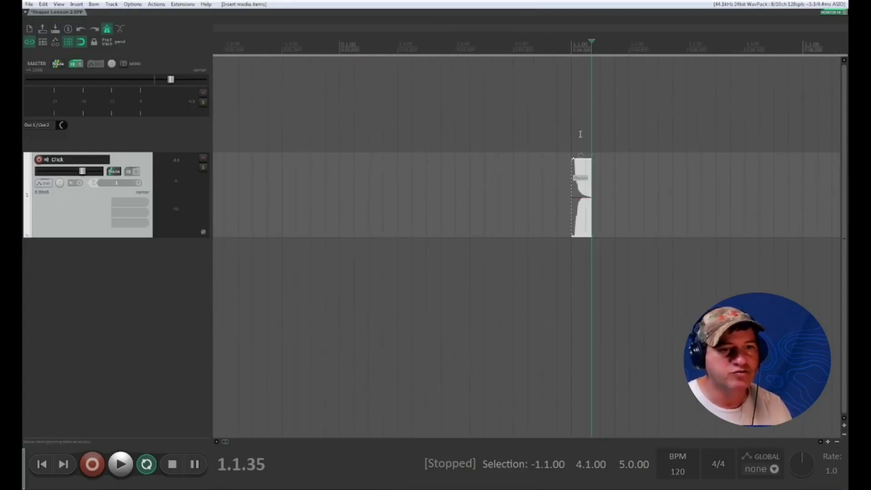
drag(584, 196, 150, 194)
scroll(295, 210, up, 2)
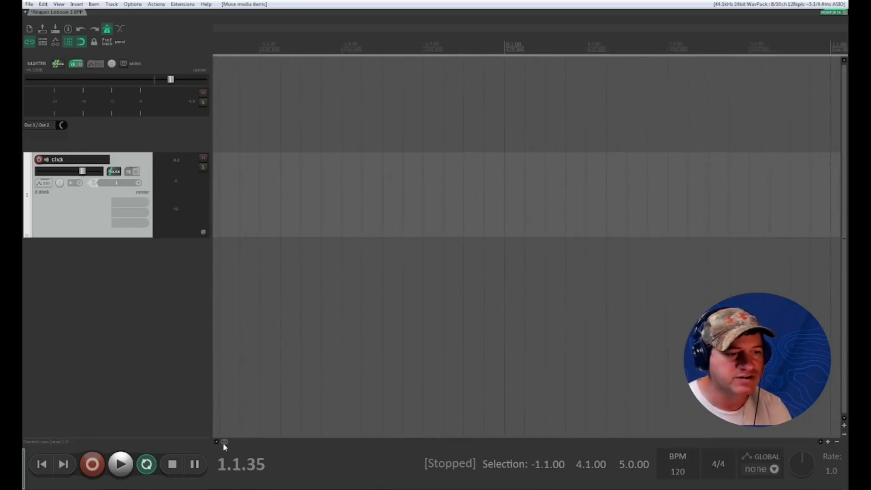
drag(223, 443, 225, 443)
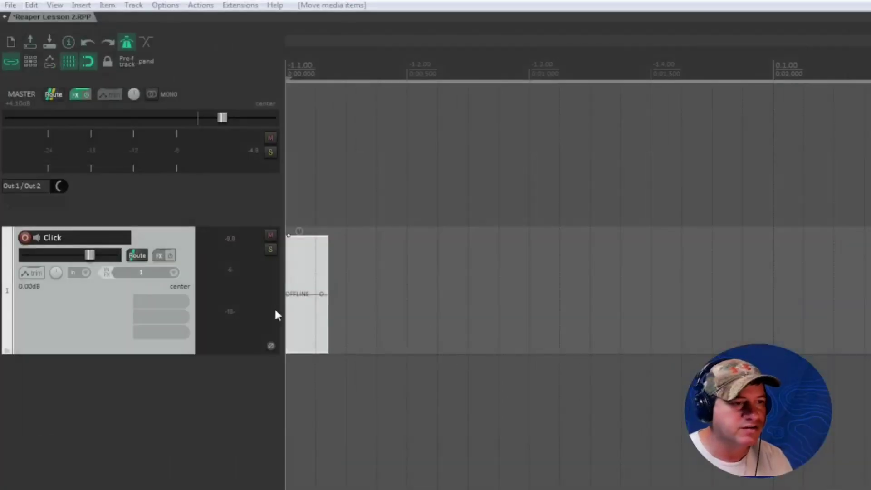
- Copy the cowbell item and place copies at -1.3.00 and 0.1.00
click(312, 321)
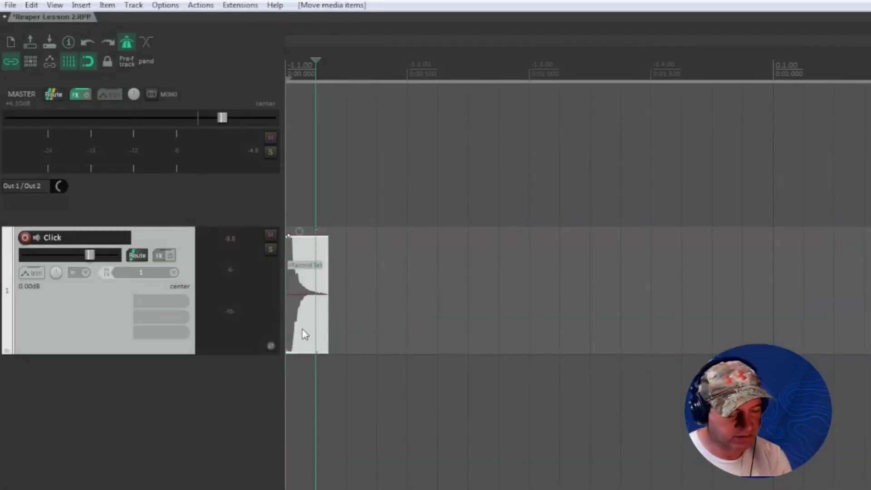
click(408, 273)
scroll(514, 309, down, 1)
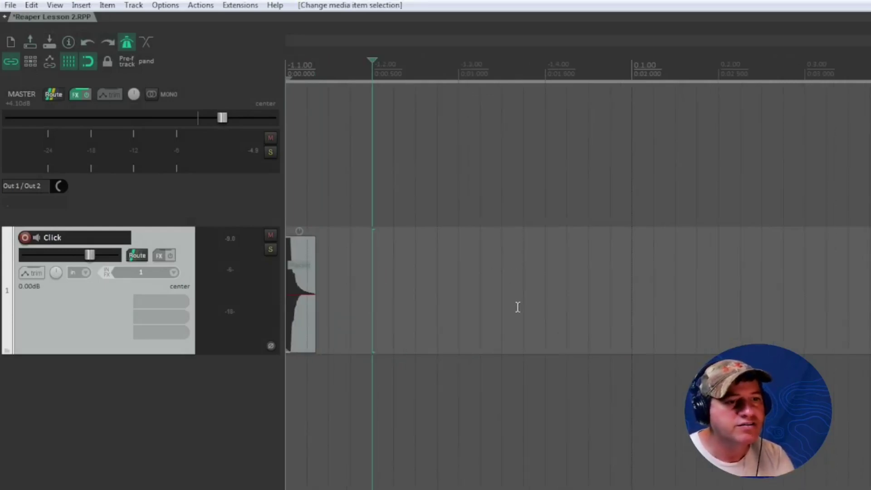
click(460, 298)
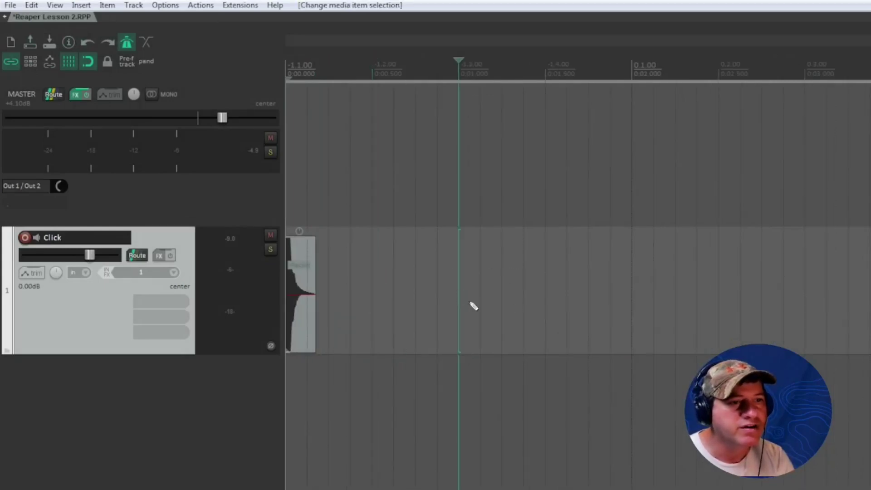
key(ctrl+v)
drag(551, 299, 718, 287)
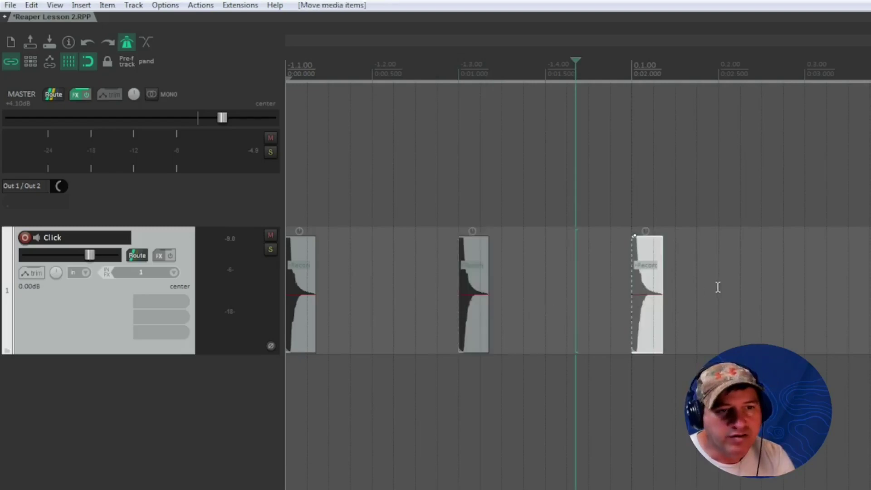
- Paste further cowbell copies at 0.2.00, 0.3.00 and 0.4.00 to complete the count-in
click(720, 288)
key(ctrl+v)
click(806, 293)
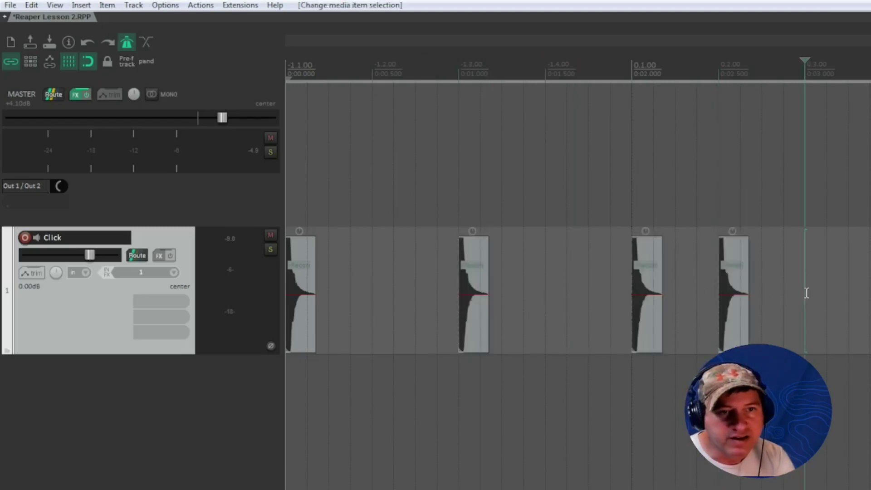
key(ctrl+v)
click(870, 292)
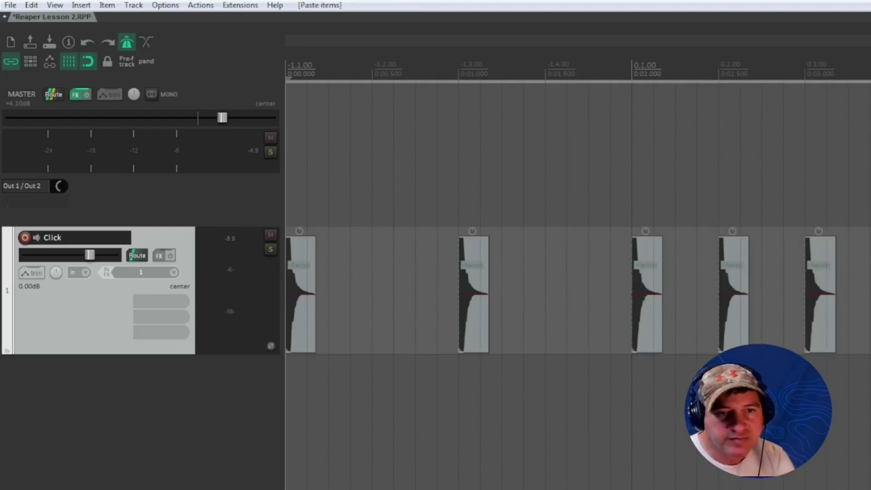
- Set the time selection from -1.1.00 to 1.1.00 and play back the two-bar cowbell count-in
drag(870, 73, 105, 69)
key(space)
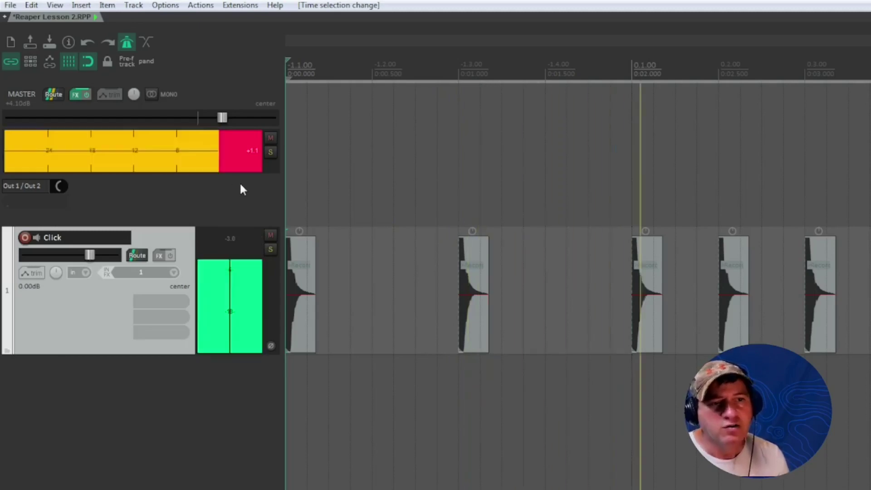
key(space)
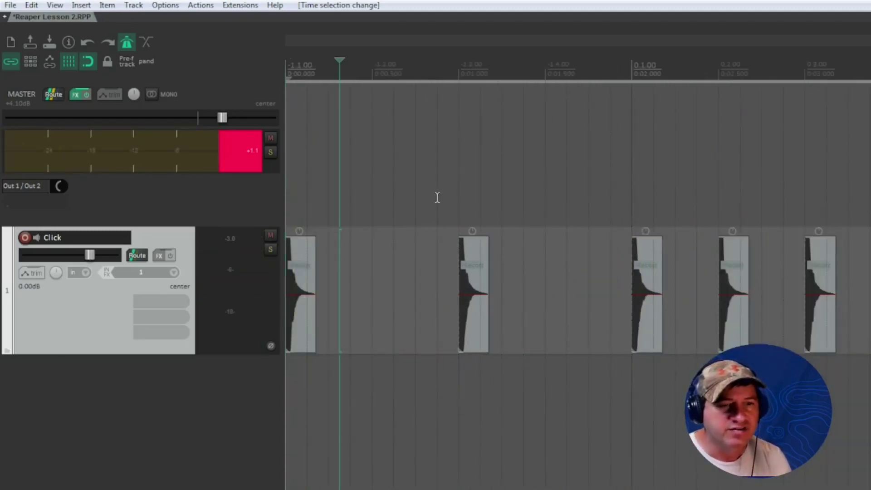
- Select all six cowbell items and glue them within the time selection into one item
scroll(508, 192, down, 2)
drag(623, 195, 292, 310)
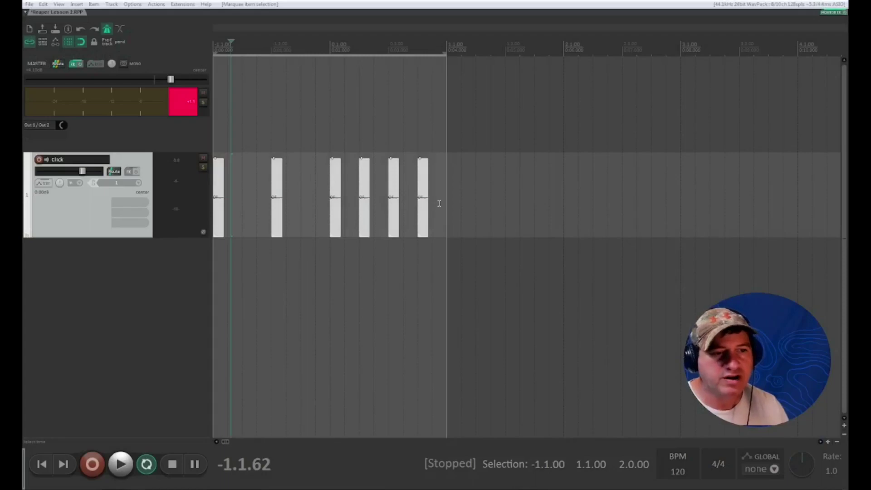
right_click(384, 268)
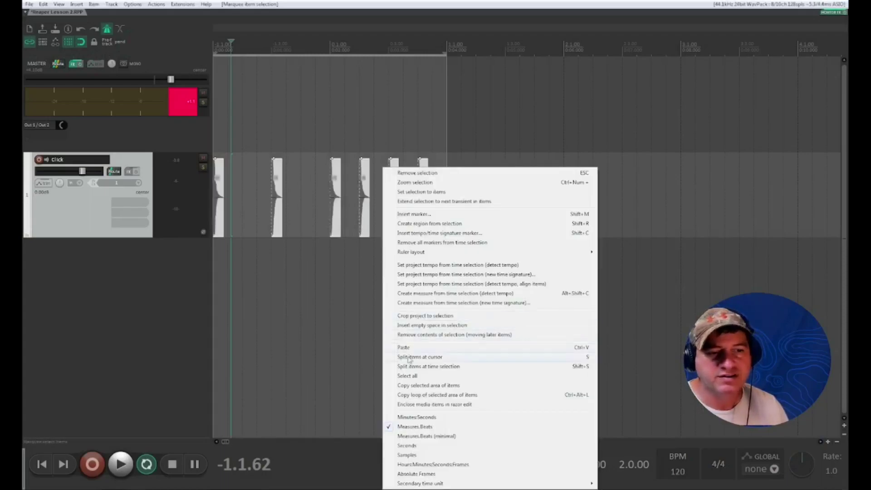
right_click(336, 205)
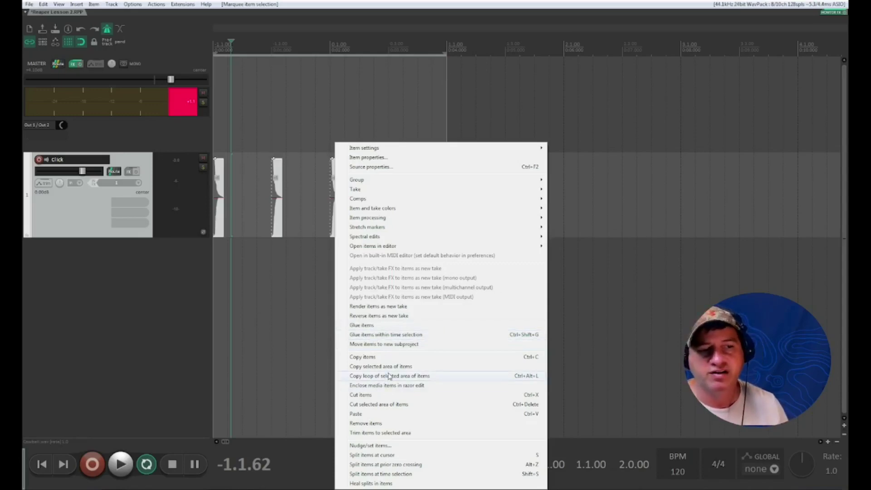
click(376, 335)
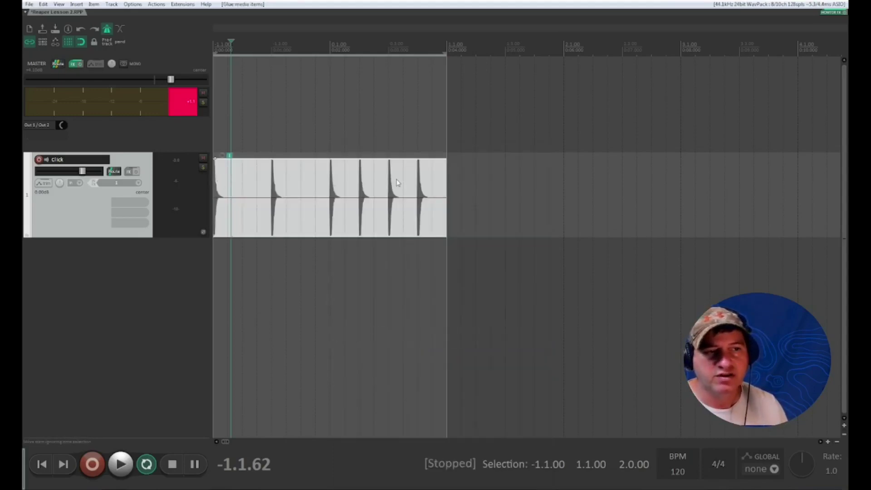
- Play back the glued cowbell count-in and lower the Click track's volume
drag(394, 204, 345, 209)
key(space)
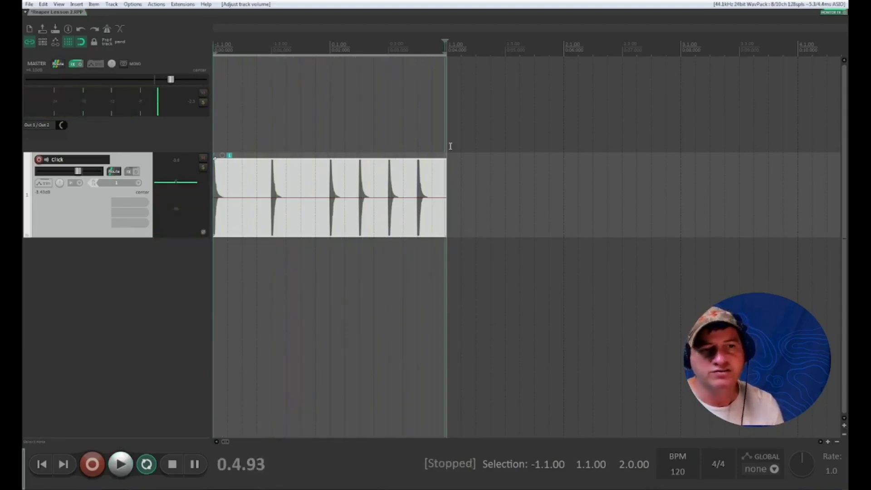
- Split the glued cowbell item at 0.1.00 to separate the four-beat bar from the first count-in bar
scroll(399, 187, down, 4)
scroll(391, 188, down, 2)
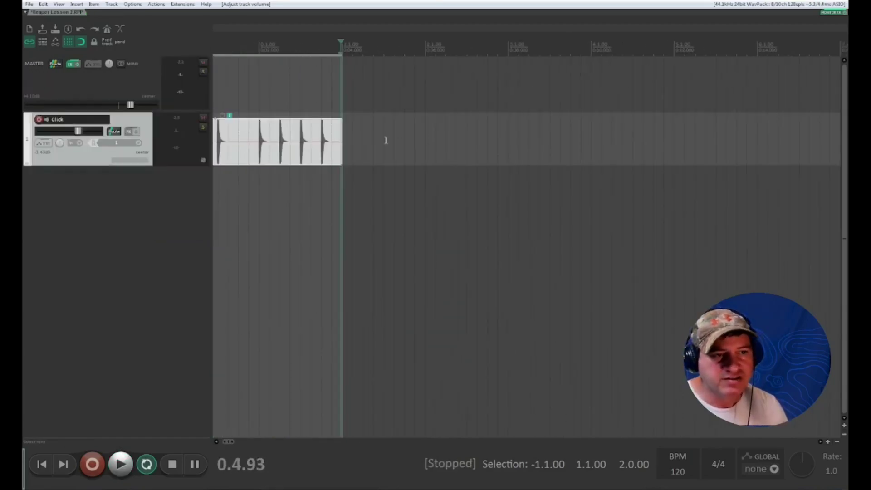
click(359, 151)
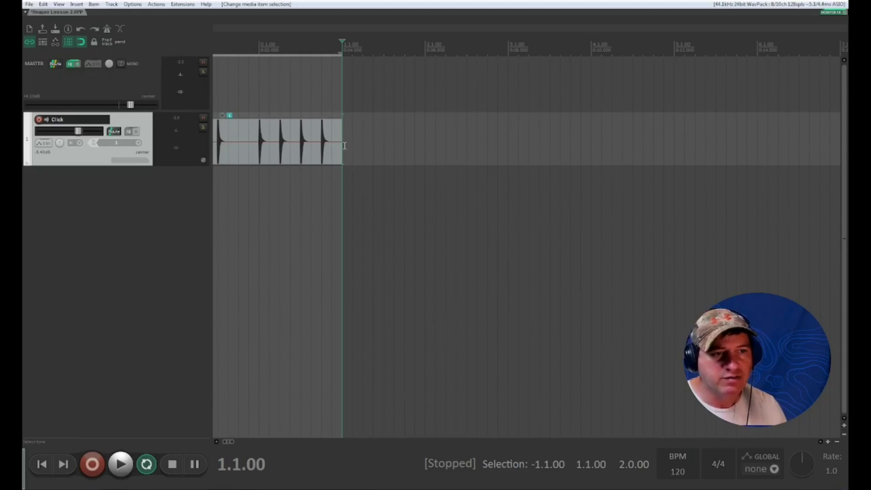
click(260, 148)
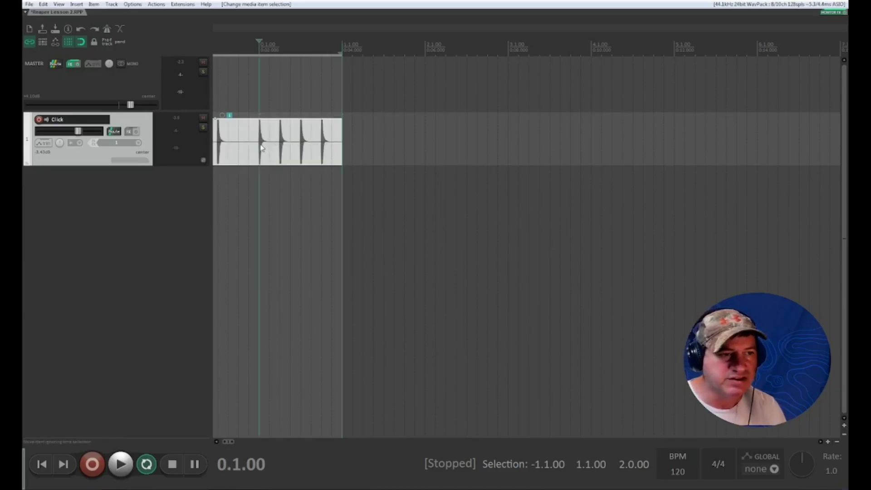
scroll(261, 147, up, 3)
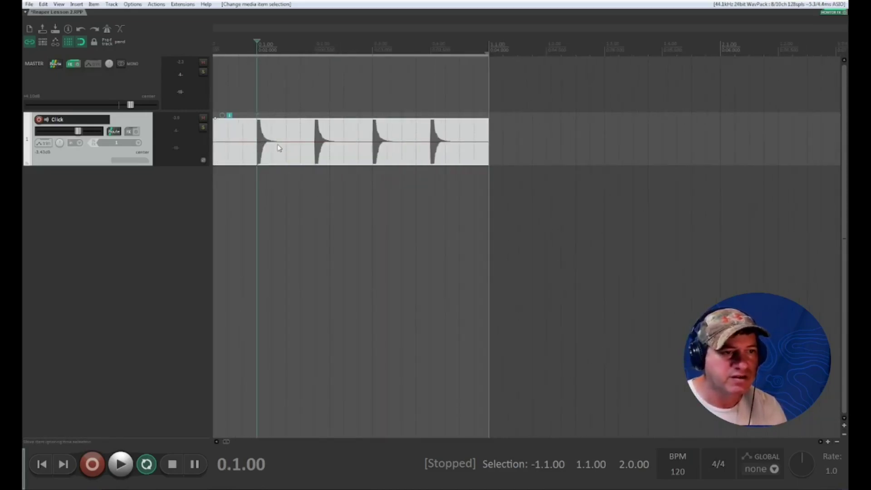
click(301, 148)
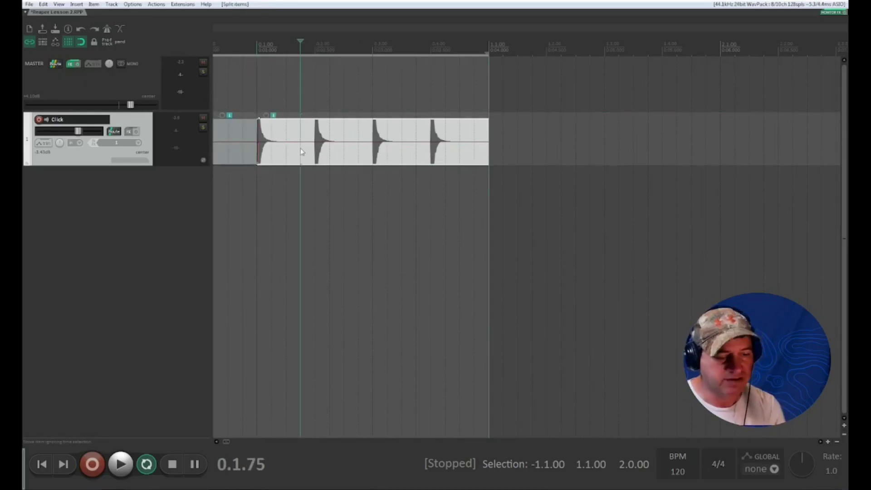
key(s)
- Copy the four-beat cowbell bar and paste it repeatedly from 1.1.00 up to 17.1.00
scroll(317, 148, down, 3)
scroll(370, 149, down, 2)
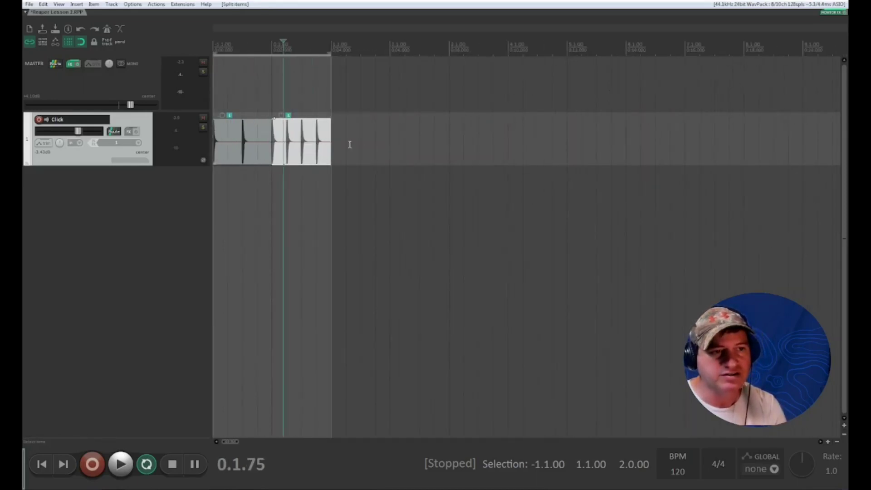
key(ctrl+c)
click(336, 135)
key(ctrl+v)
key(ctrl+v)
key(ctrl+v)
key(ctrl+v)
key(ctrl+v)
key(ctrl+v)
key(ctrl+v)
key(ctrl+v)
key(ctrl+v)
key(ctrl+v)
key(ctrl+v)
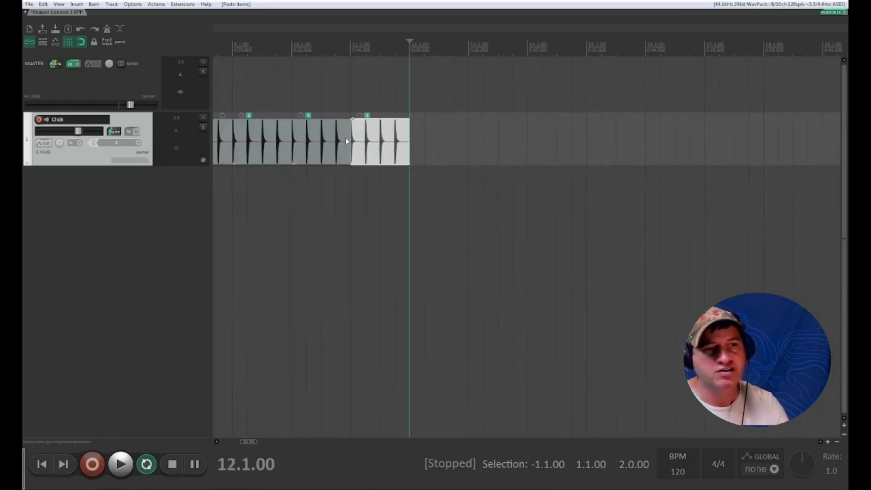
key(ctrl+v)
key(ctrl+v)
key(ctrl+v)
key(ctrl+v)
key(ctrl+v)
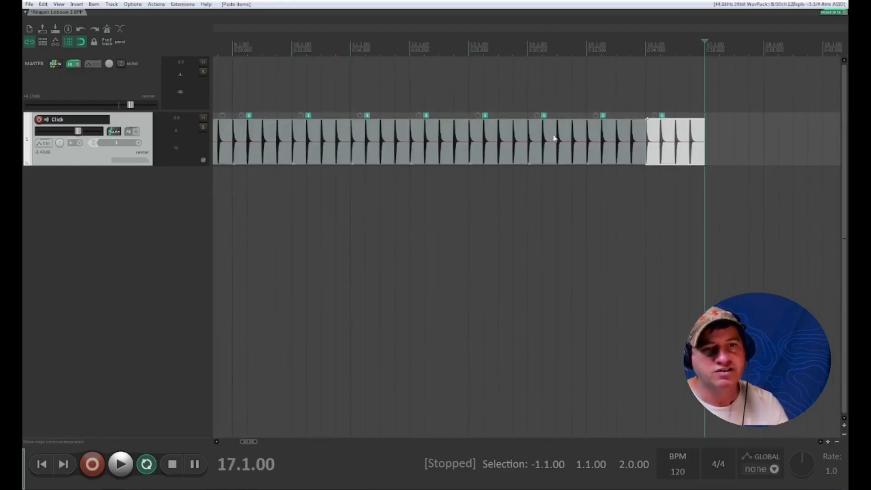
- Select the pasted bars between 1.1.00 and 17.1.00 and duplicate them to extend the click to 33.1.00
scroll(572, 136, down, 5)
drag(460, 140, 243, 141)
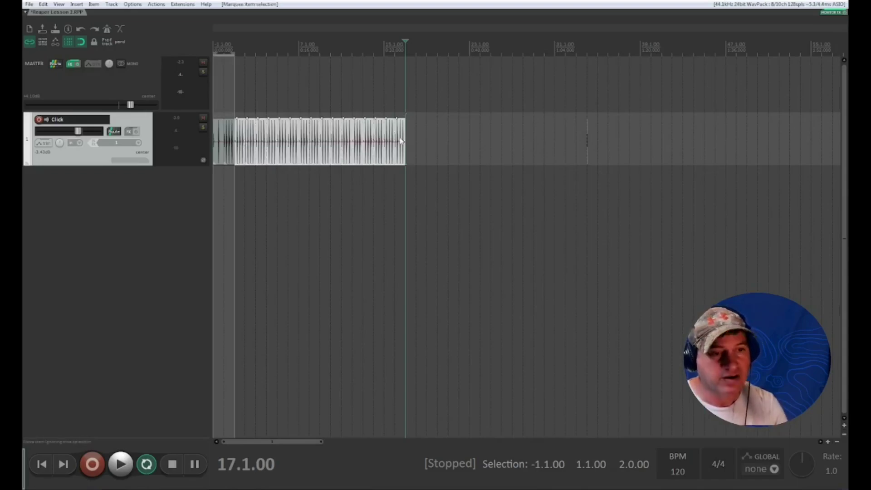
scroll(396, 111, up, 4)
mouse_move(277, 442)
mouse_down()
mouse_move(261, 441)
mouse_move(274, 441)
mouse_up()
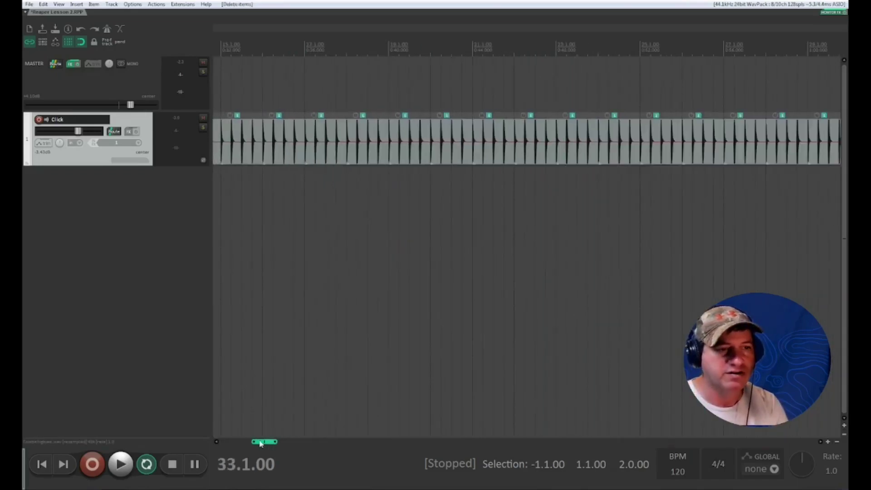
- Copy the last ten bars before 33.1.00 and paste them repeatedly until the click reaches 103.1.00
scroll(287, 407, down, 1)
drag(551, 146, 222, 131)
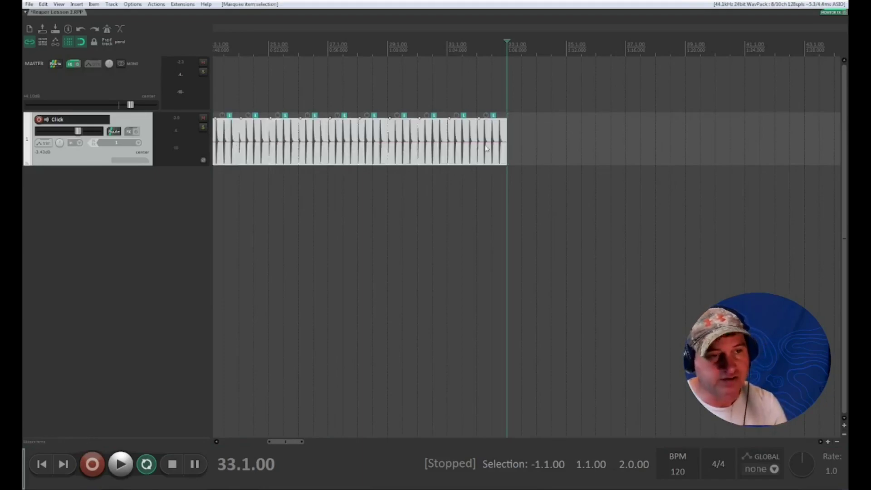
click(508, 94)
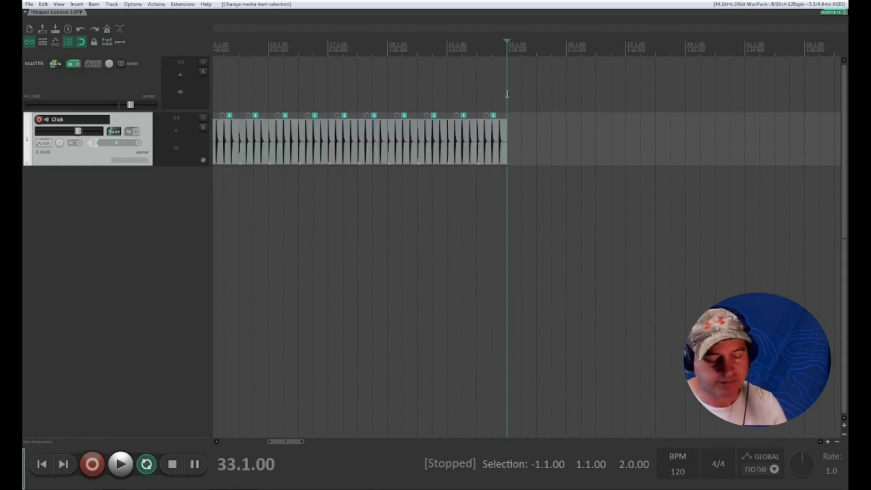
key(ctrl+v)
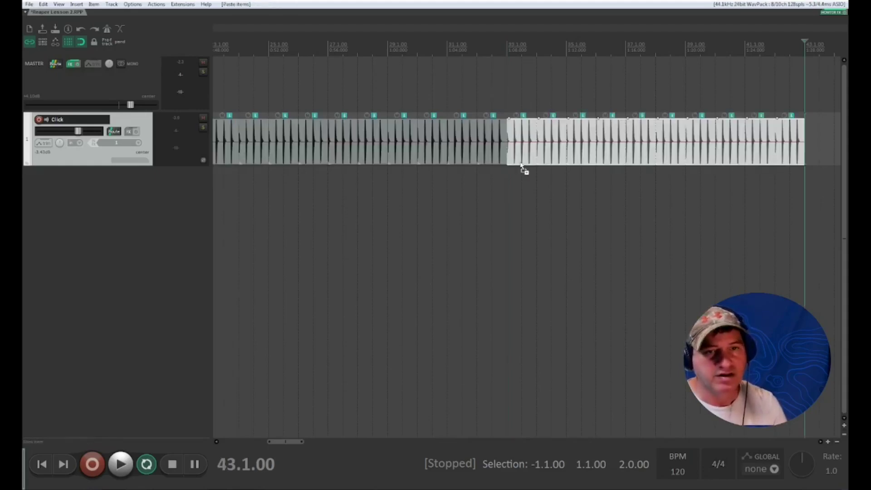
key(ctrl+v)
key(ctrl+v)
key(ctrl+v)
key(ctrl+v)
key(ctrl+v)
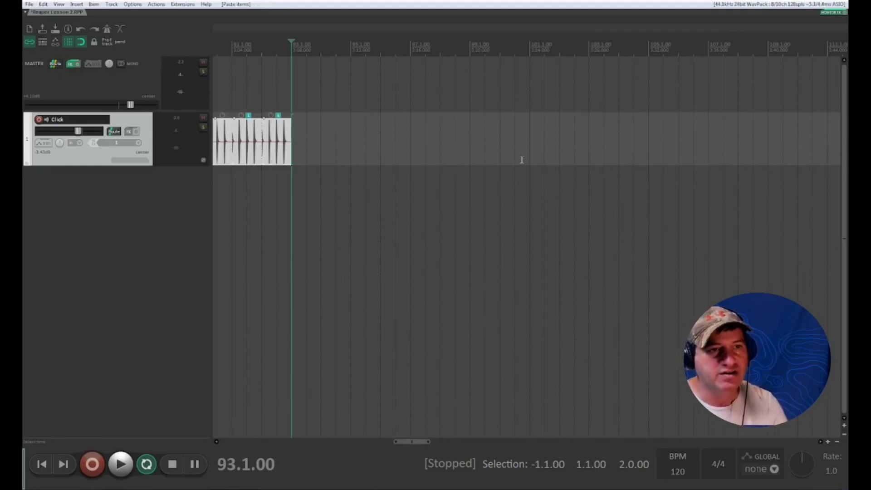
key(ctrl+v)
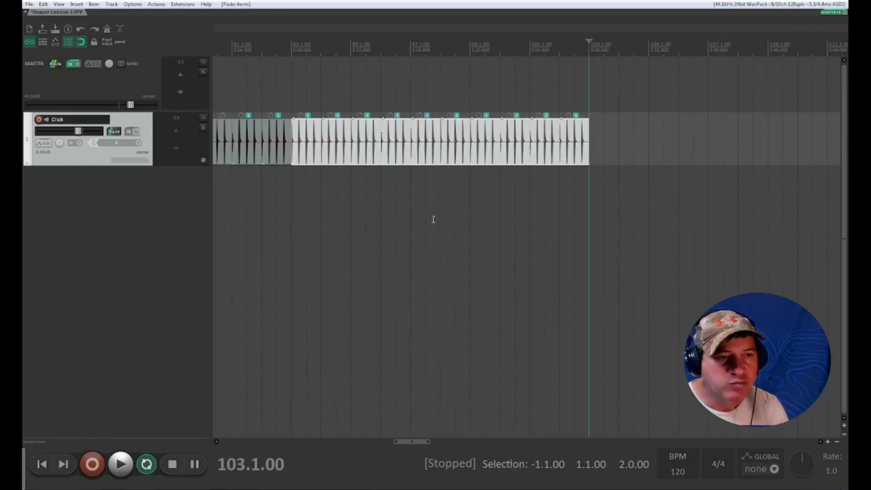
scroll(440, 228, down, 2)
drag(422, 442, 381, 441)
scroll(428, 407, down, 2)
drag(677, 152, 379, 96)
scroll(108, 97, left, 5)
click(253, 268)
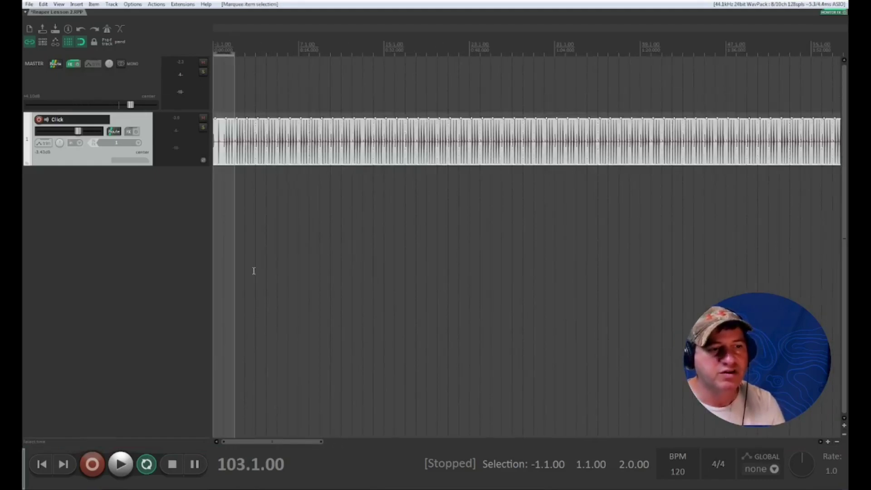
- Set the time selection from 3.1.00 to 4.1.00, play it back and turn repeat off
scroll(253, 268, up, 5)
drag(312, 45, 428, 41)
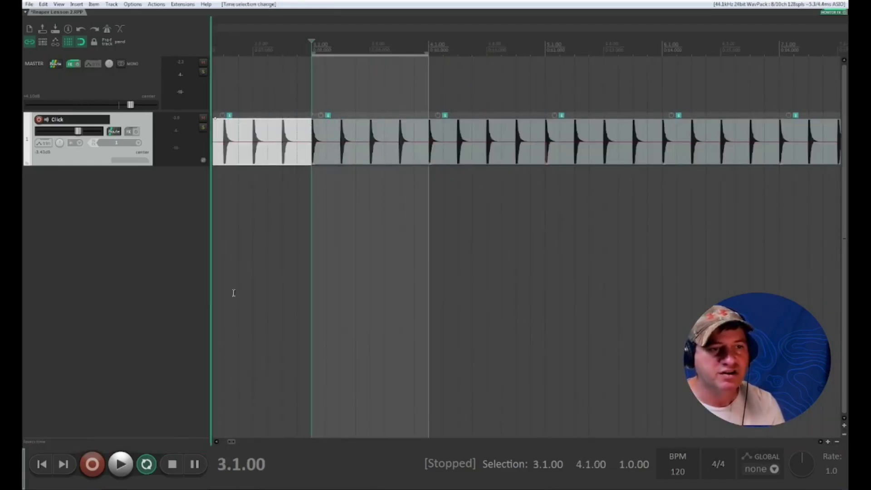
click(120, 464)
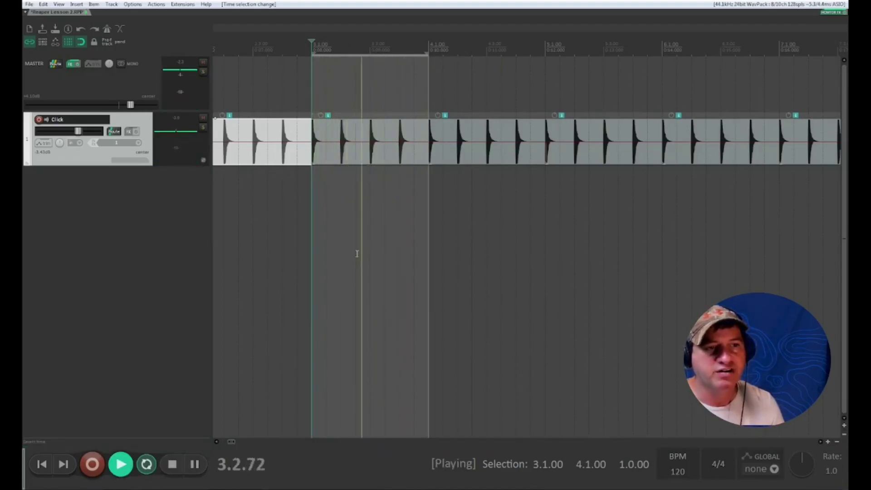
key(space)
click(146, 464)
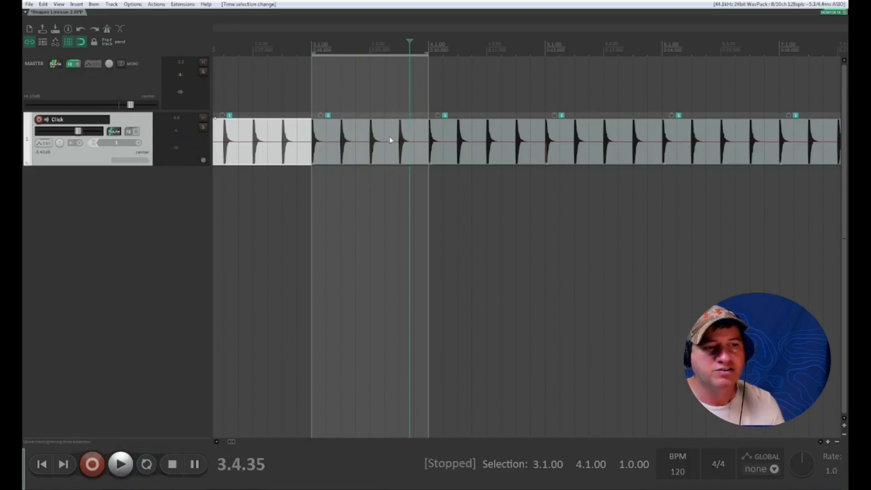
- Add three new empty tracks below the Click track
scroll(345, 64, down, 5)
scroll(370, 77, down, 8)
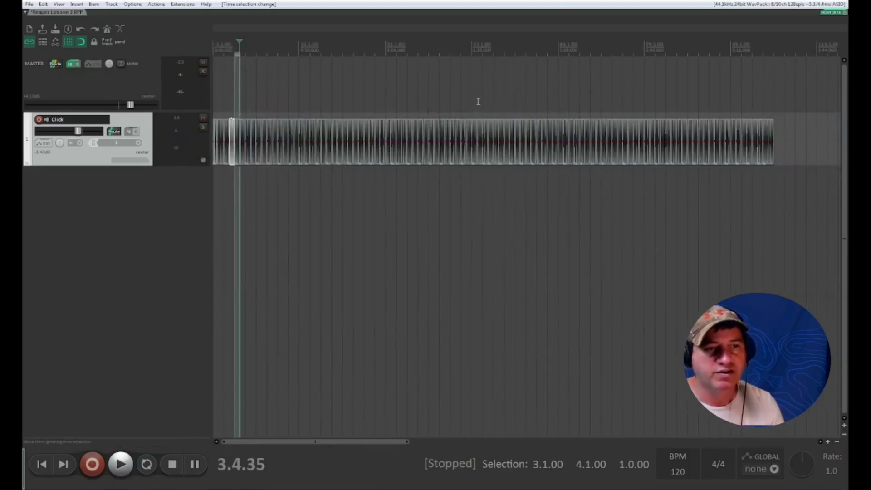
scroll(492, 240, up, 8)
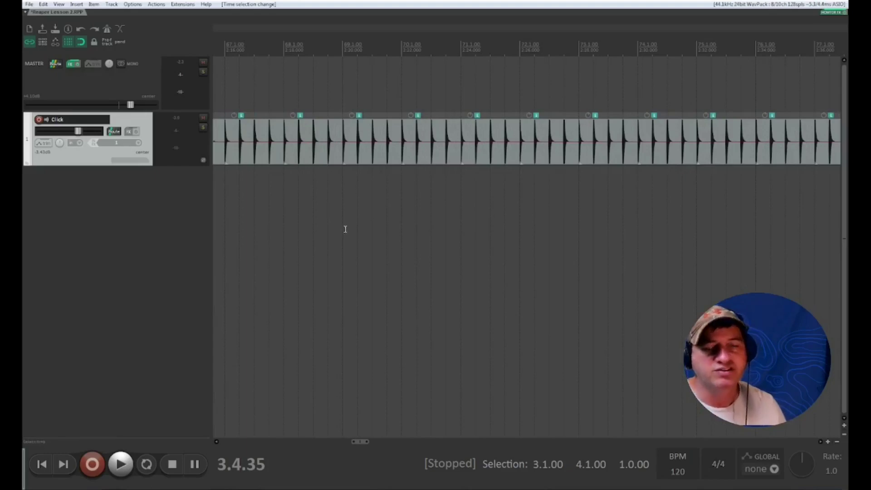
double_click(80, 195)
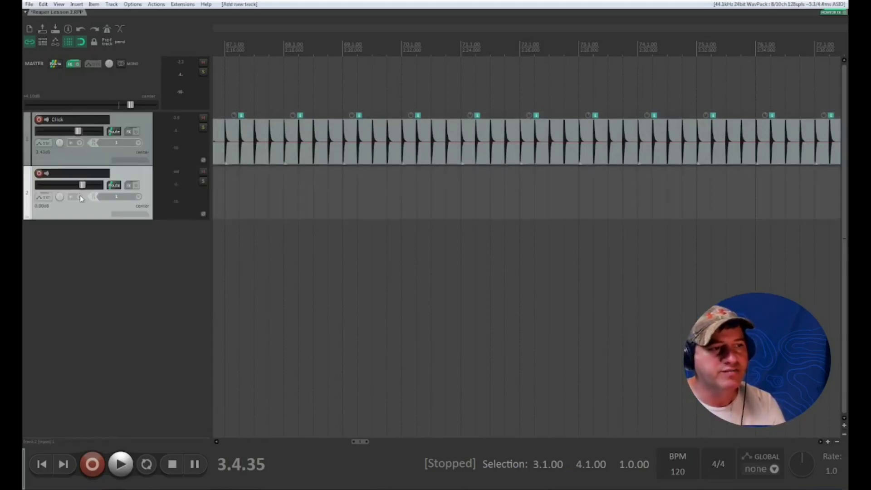
double_click(75, 255)
double_click(77, 295)
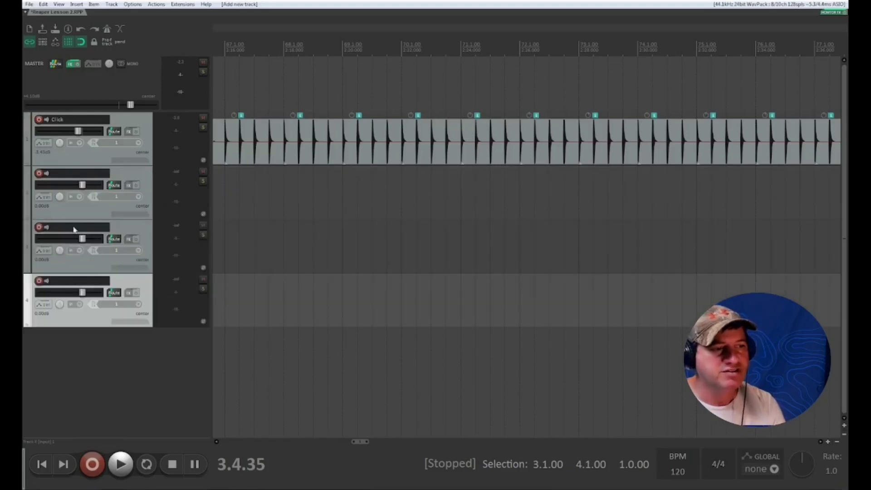
- Name the three new tracks Kick, Snare and HiHat in order
double_click(60, 174)
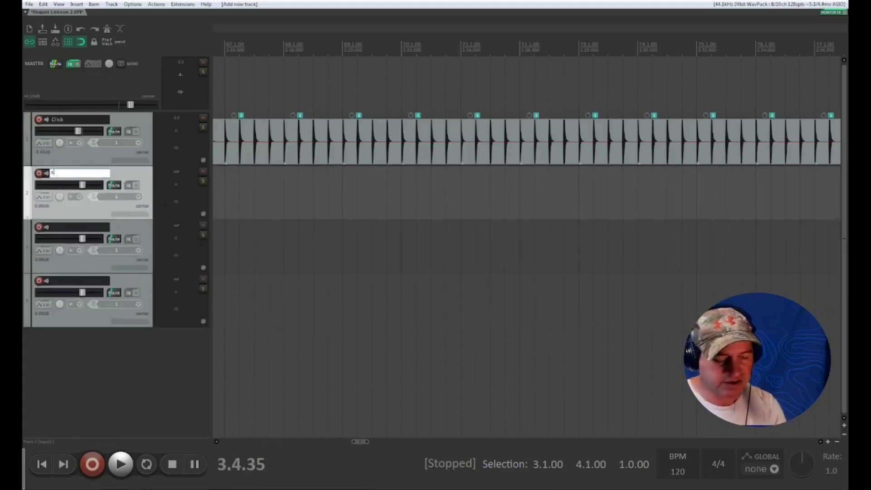
text(Kick)
key(Tab)
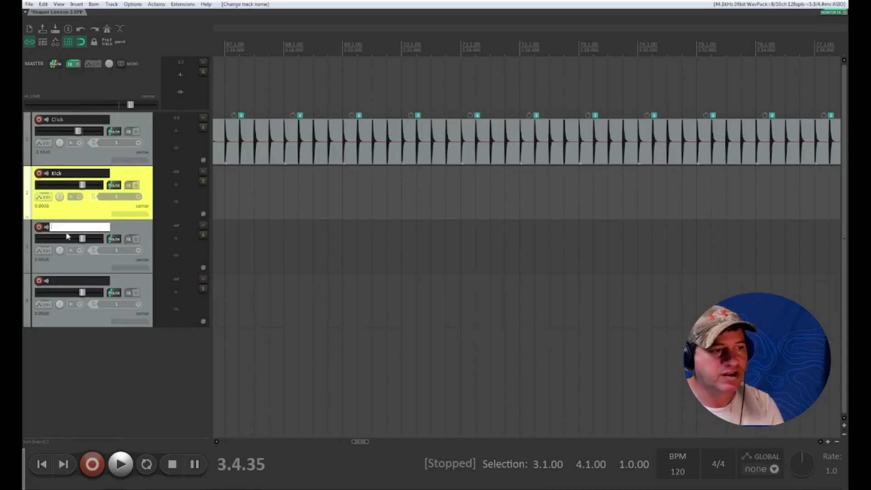
text(Snare)
key(Return)
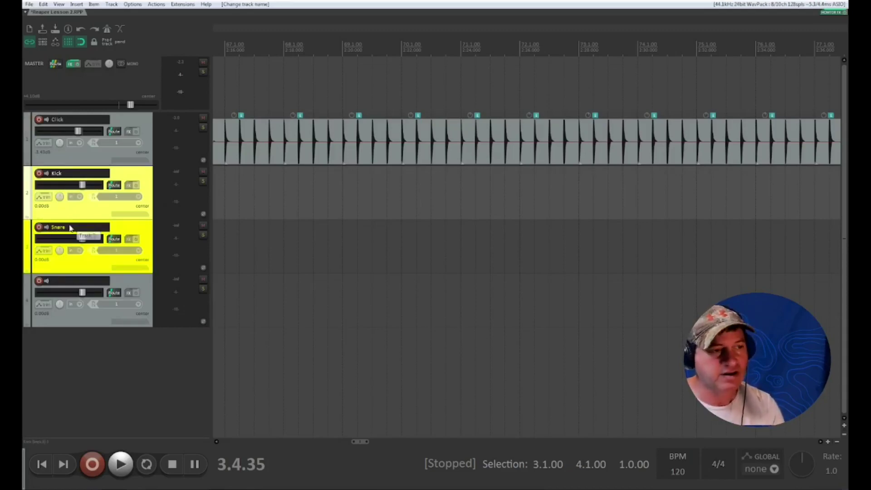
double_click(71, 282)
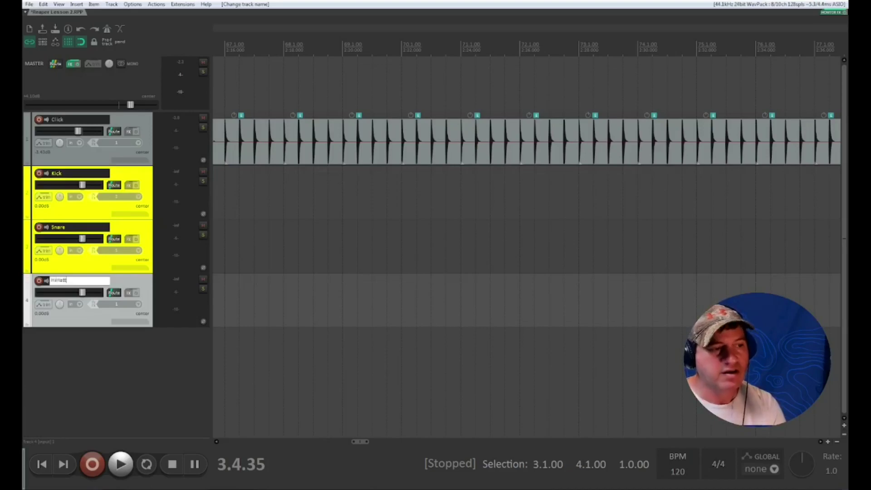
text(HiHat)
key(Return)
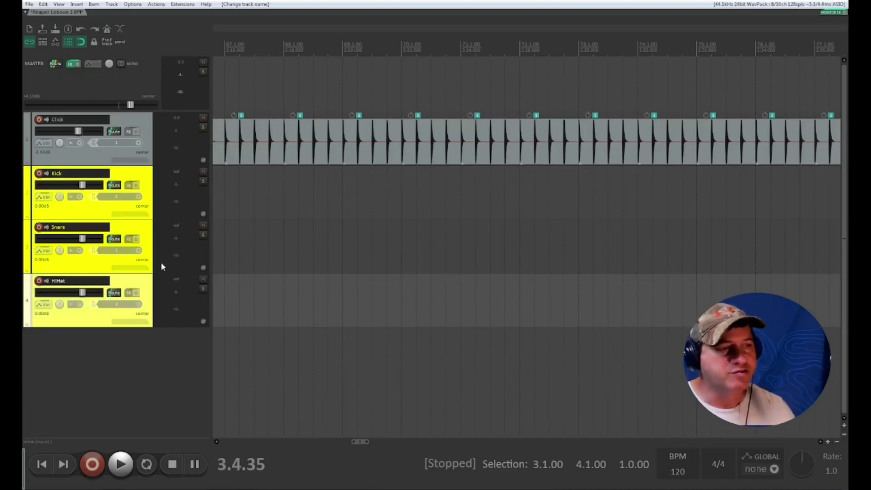
click(112, 371)
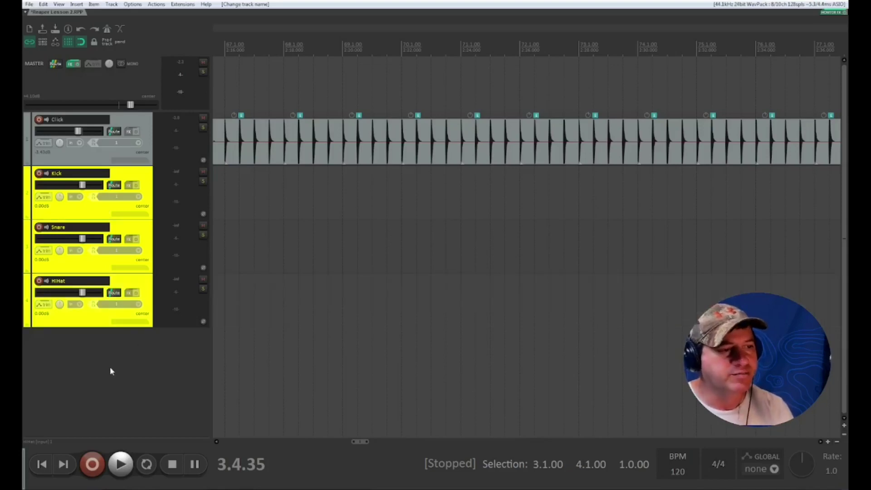
- Insert Closed HiHat.wav on the HiHat track at -1.1.00 and trim the item's end to about a quarter beat
key(shift+Home)
drag(509, 52, 214, 52)
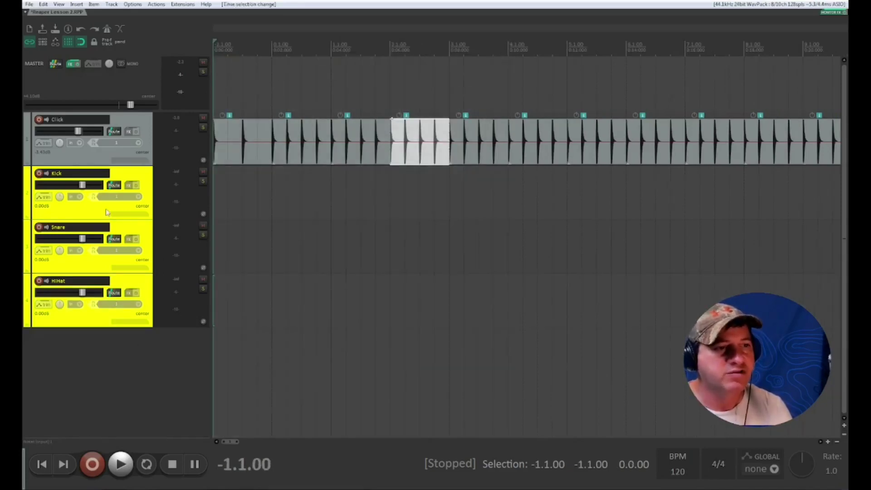
click(144, 283)
click(77, 5)
click(93, 16)
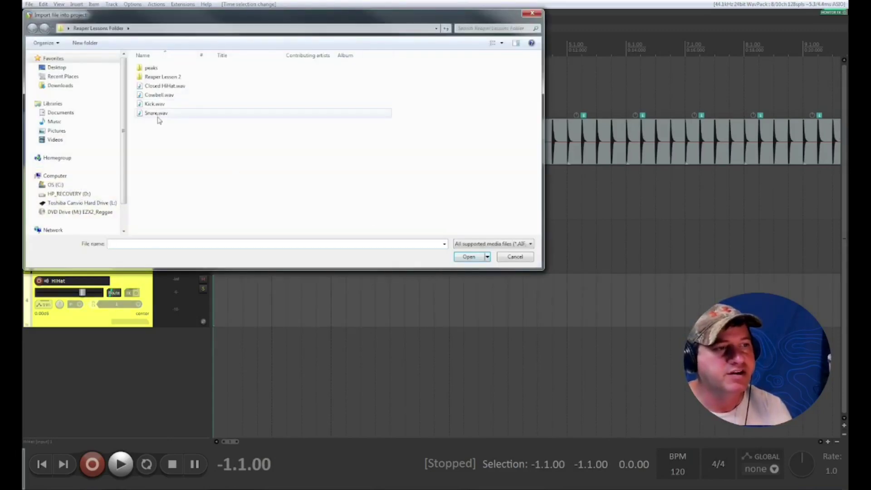
click(170, 89)
click(469, 257)
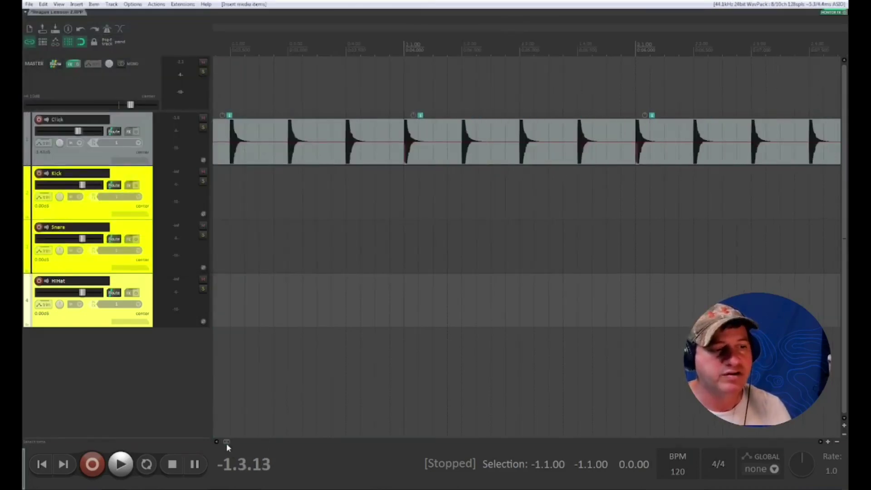
scroll(227, 445, up, 2)
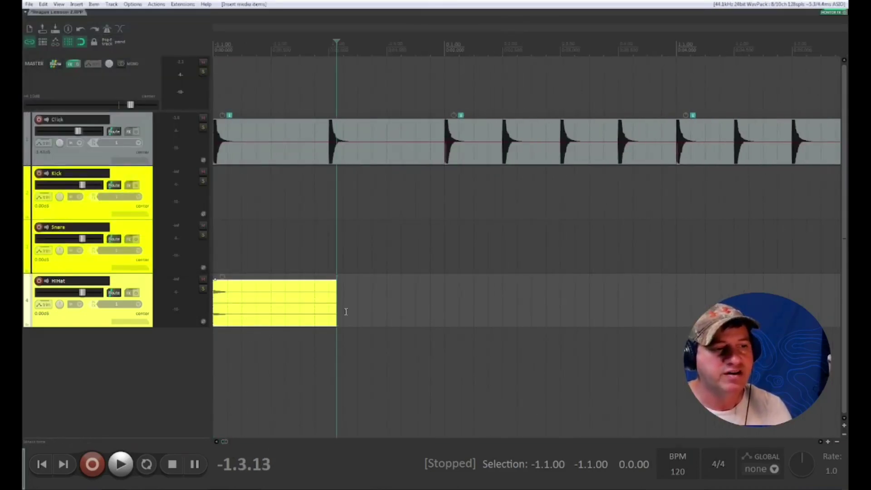
drag(337, 310, 226, 313)
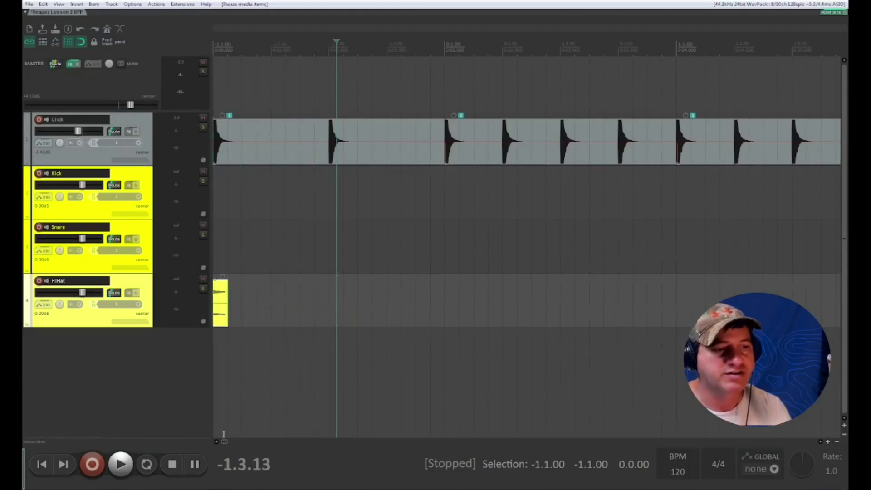
- Move the trimmed hi-hat item on the HiHat track to start at 1.1.00, right after the two count-in bars
scroll(232, 418, up, 3)
scroll(568, 385, up, 3)
drag(239, 321, 641, 323)
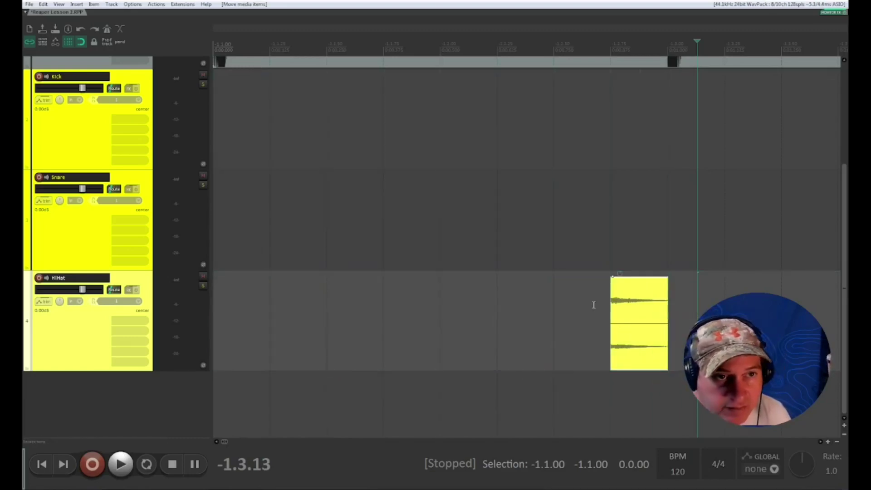
scroll(584, 296, down, 3)
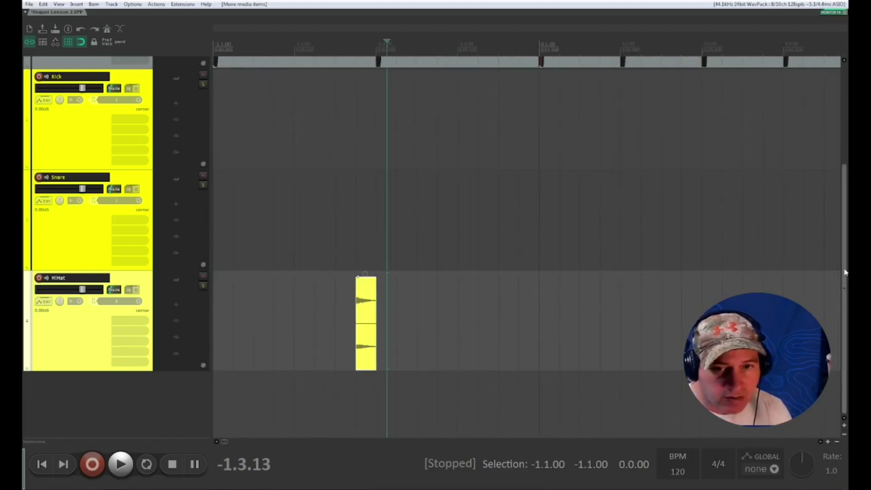
drag(844, 245, 844, 161)
scroll(440, 266, down, 4)
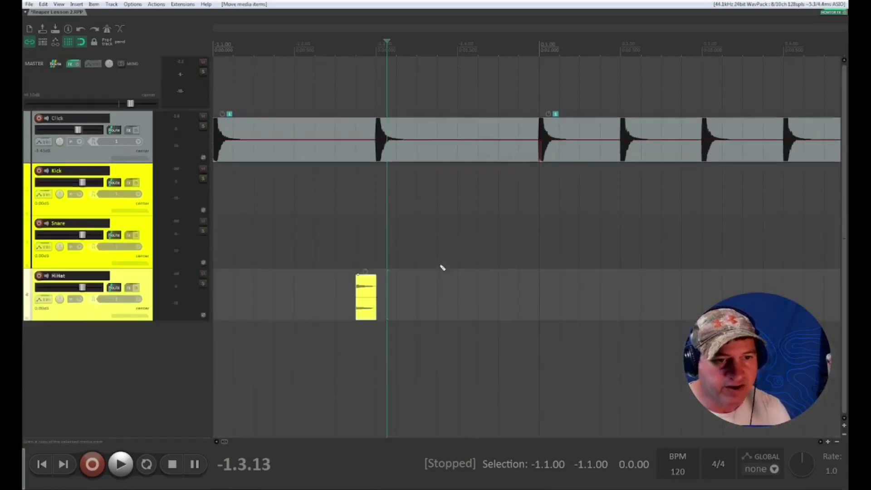
drag(368, 193, 808, 195)
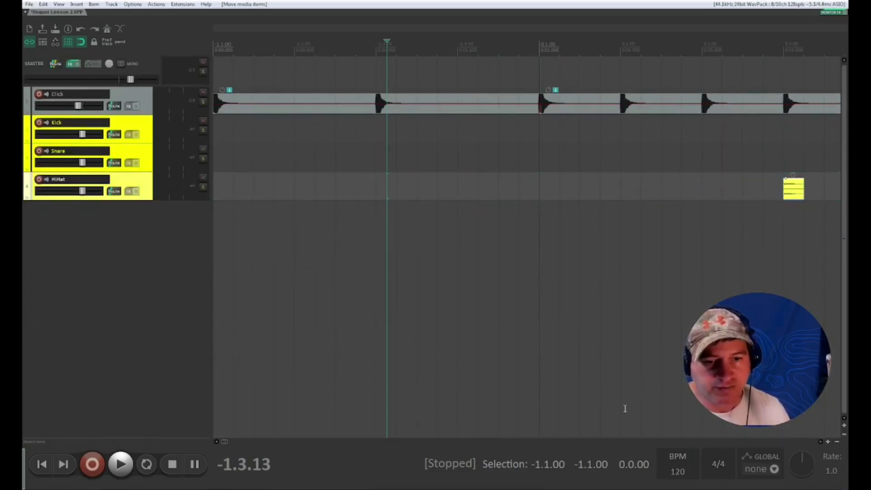
scroll(539, 373, down, 4)
drag(507, 194, 549, 195)
scroll(411, 176, down, 2)
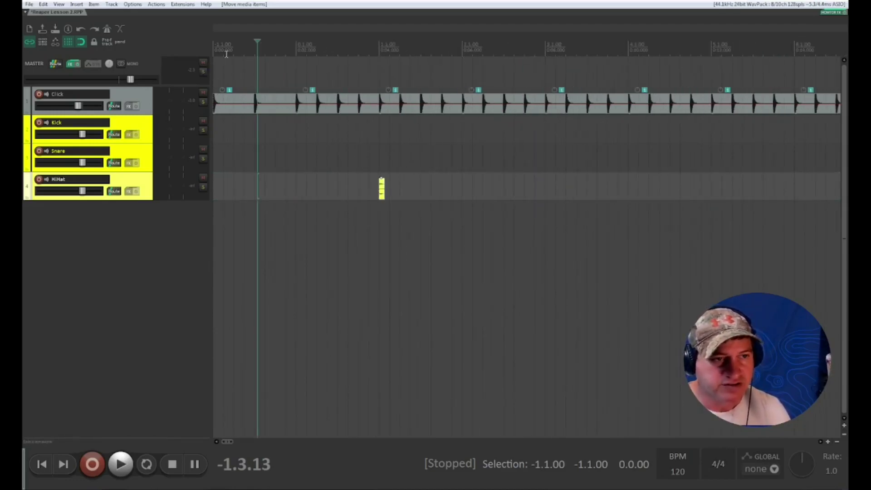
- Set the time selection from -1.1.00 to 1.1.00 and create a region from it
drag(379, 44, 214, 45)
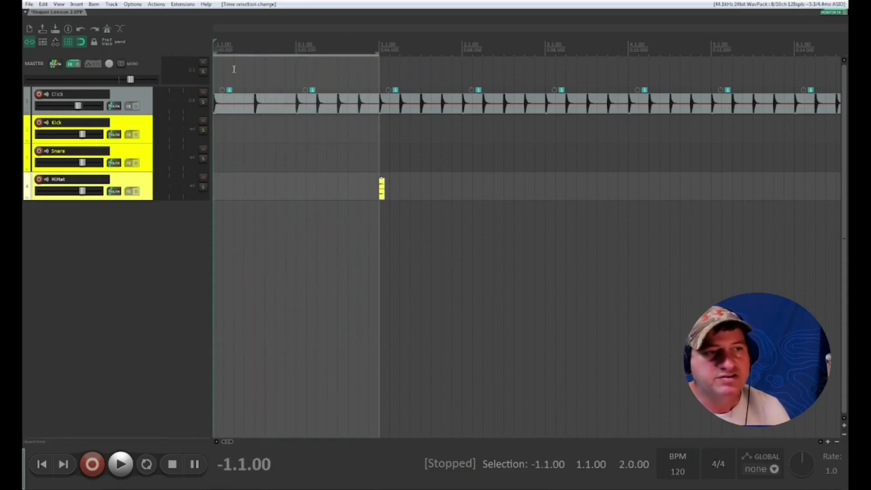
right_click(272, 43)
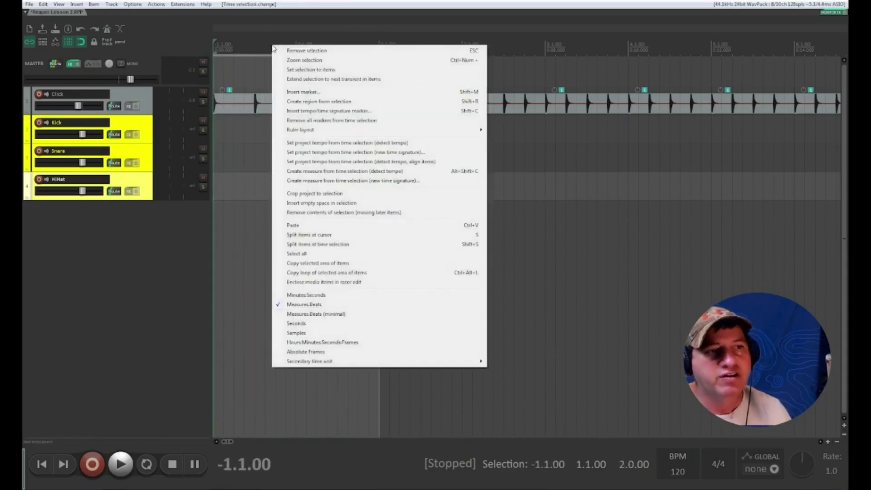
click(307, 102)
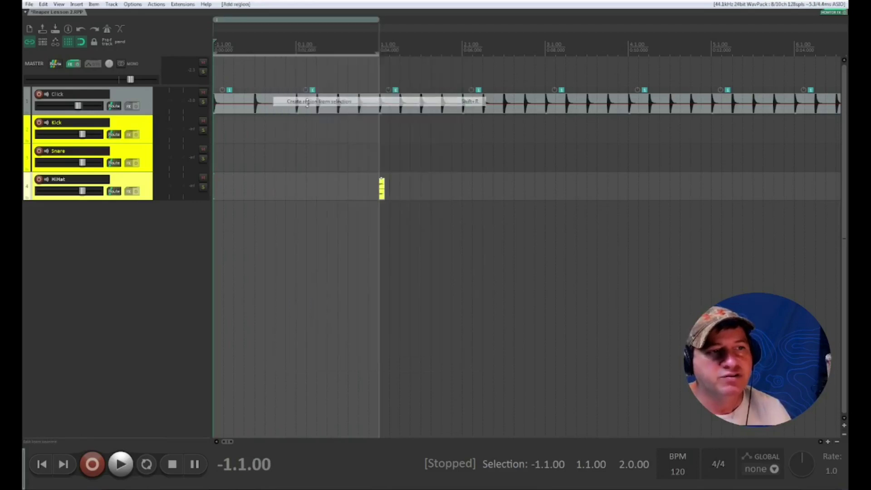
- Name the new region Count-In and set its color to white
right_click(254, 22)
click(284, 26)
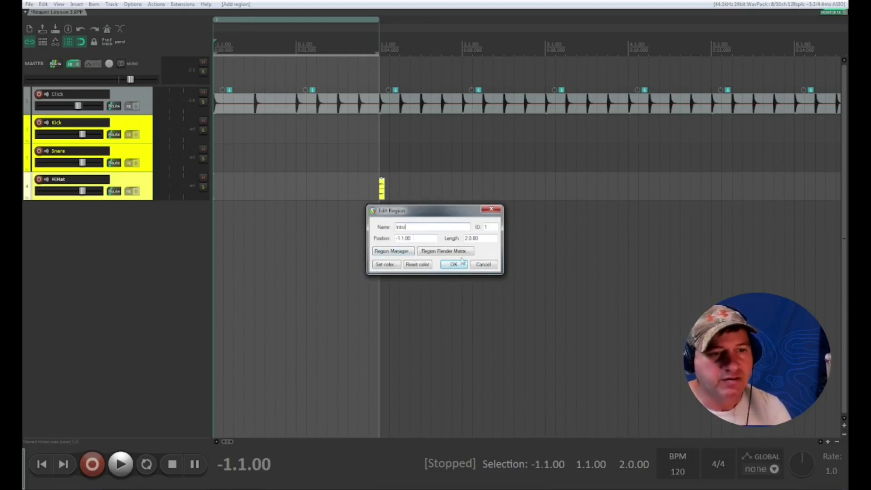
text(Count-In)
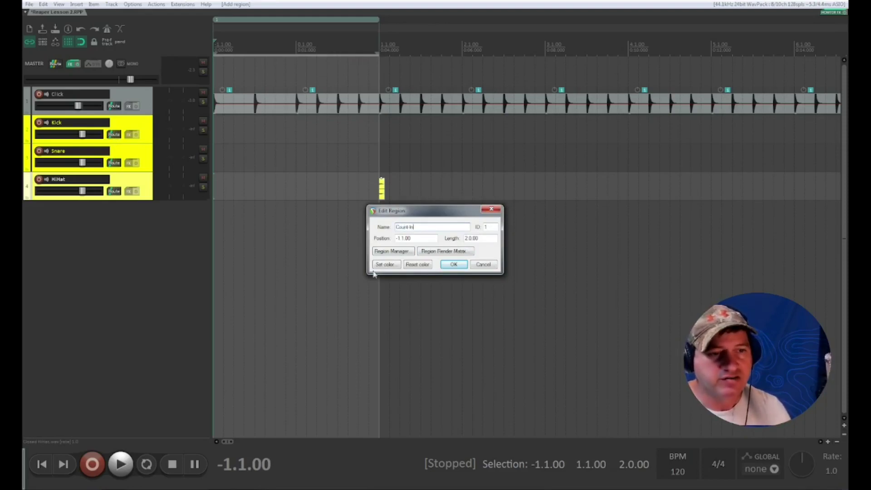
click(385, 264)
click(398, 210)
click(327, 268)
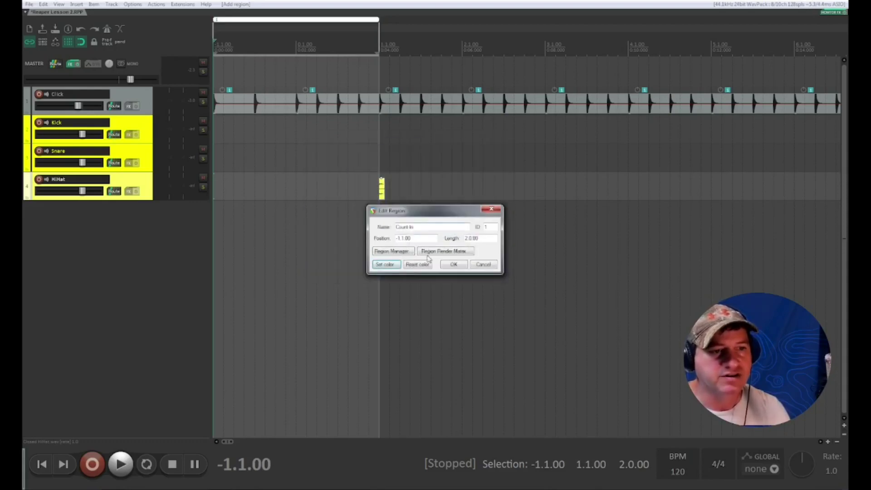
click(454, 264)
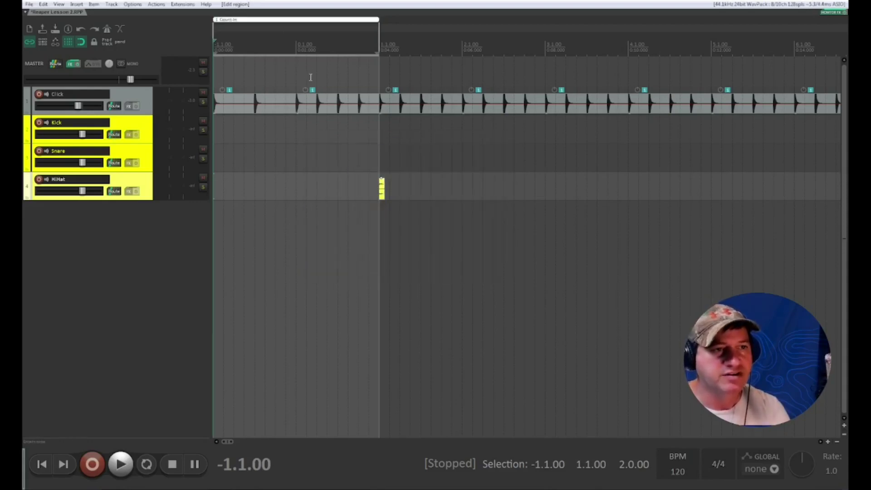
- Set the time selection to the first bar after the count-in, from 1.1.00 to 2.1.00
scroll(318, 104, down, 2)
click(361, 178)
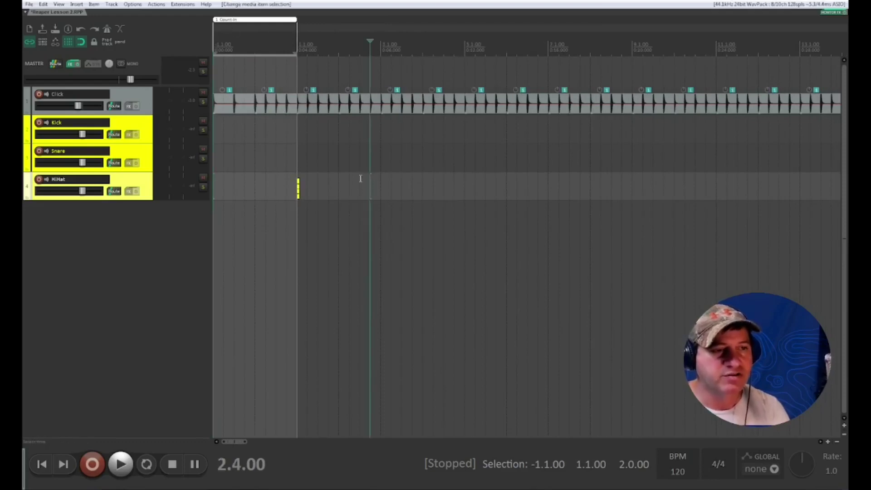
scroll(340, 200, up, 5)
drag(218, 444, 229, 445)
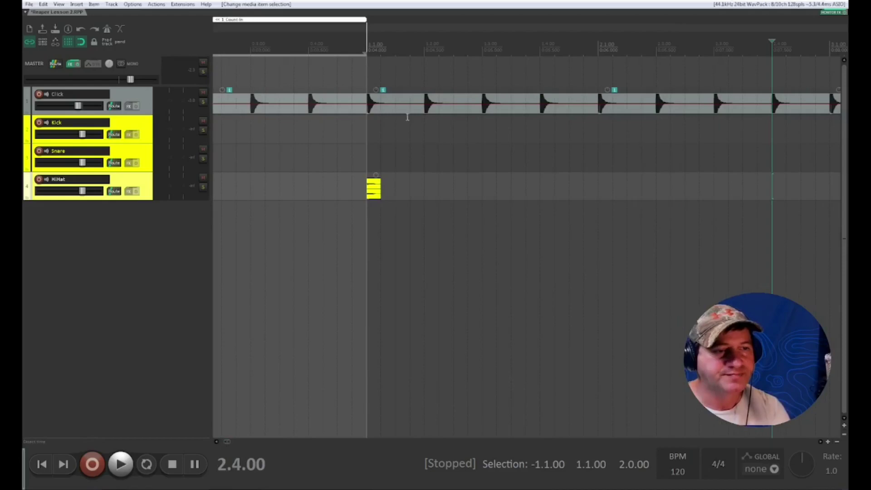
key(Home)
scroll(471, 52, down, 3)
drag(463, 53, 389, 54)
key(ctrl+Page_Up)
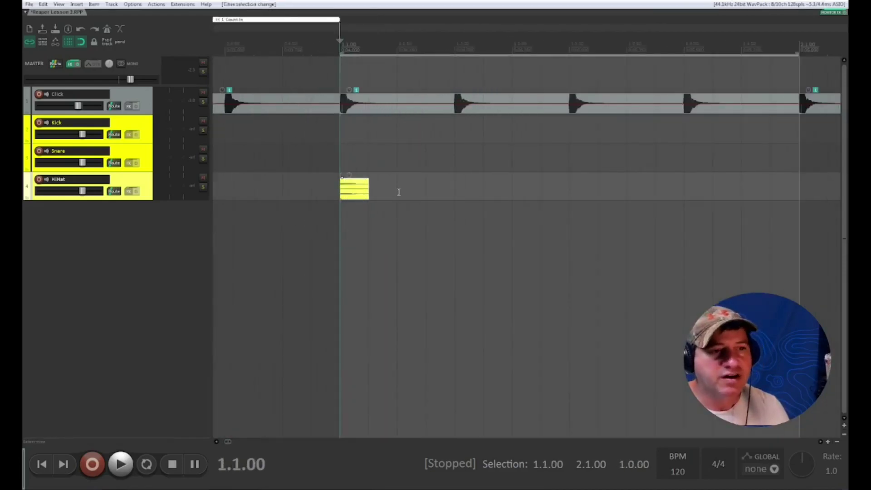
- Paste copies of the hi-hat item on the HiHat track at 1.2.00, 1.3.00 and 1.4.00
click(455, 190)
key(ctrl+v)
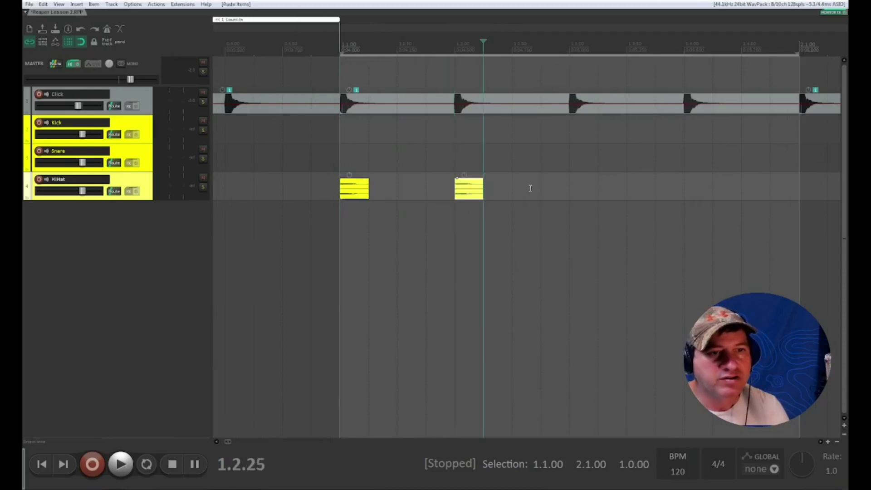
click(569, 190)
key(ctrl+v)
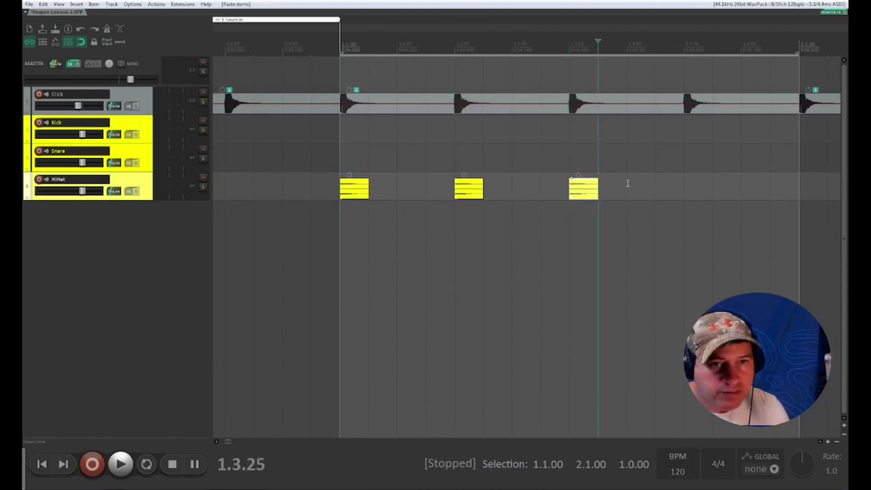
click(688, 183)
key(ctrl+v)
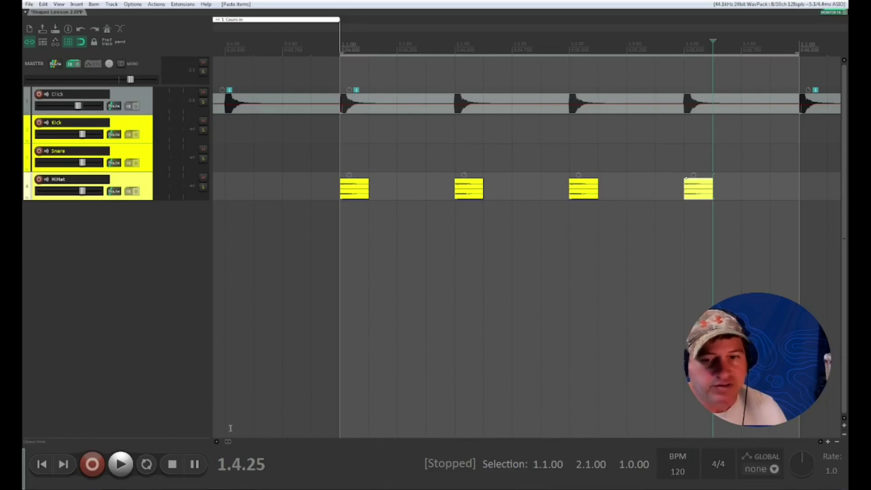
- Turn repeat on, loop the selected bar, mute the Click track during playback and stop
click(149, 468)
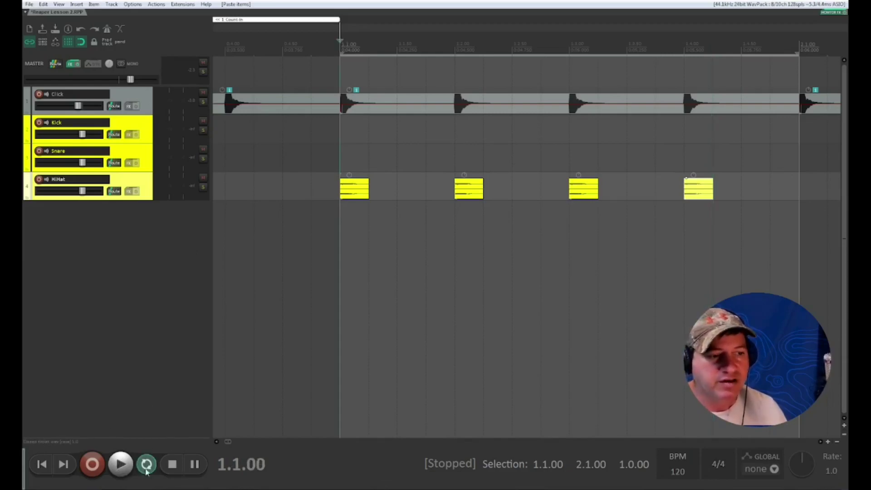
click(119, 471)
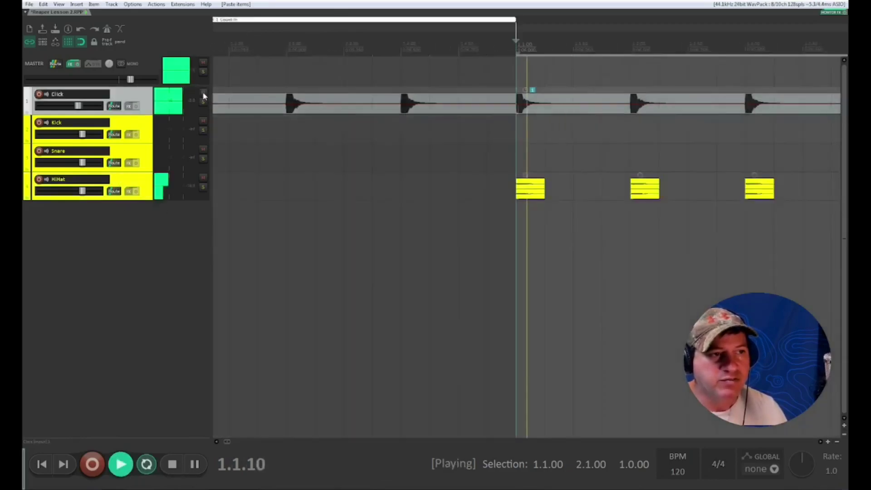
click(204, 93)
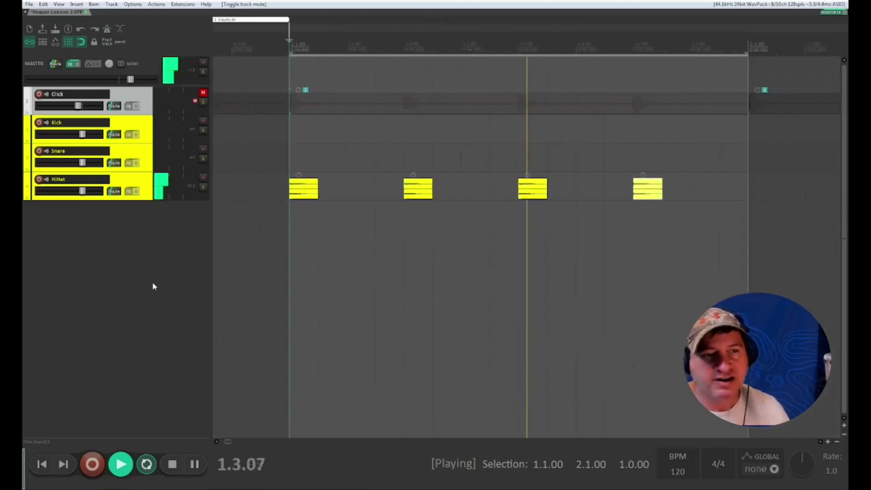
key(space)
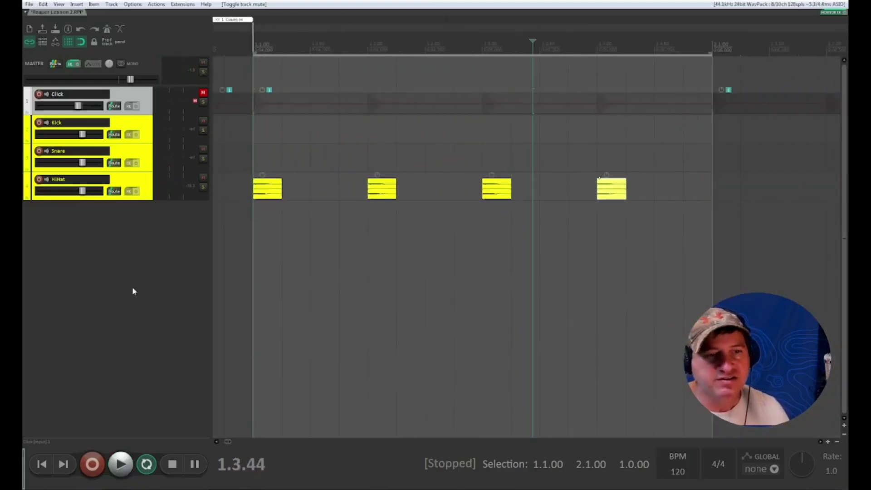
- Paste hi-hat copies on the offbeats of the bar at 1.1.50, 1.2.50, 1.3.50 and 1.4.50
click(310, 193)
key(ctrl+v)
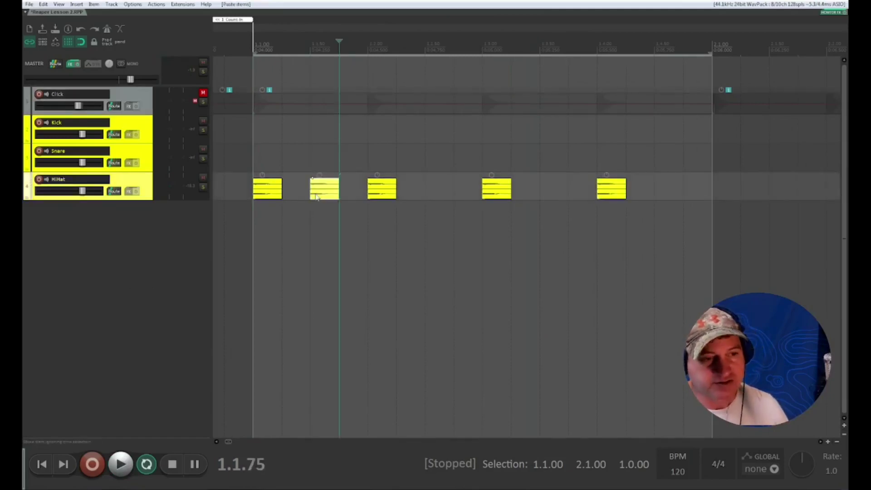
click(426, 189)
key(ctrl+v)
click(539, 189)
key(ctrl+v)
click(657, 185)
key(ctrl+v)
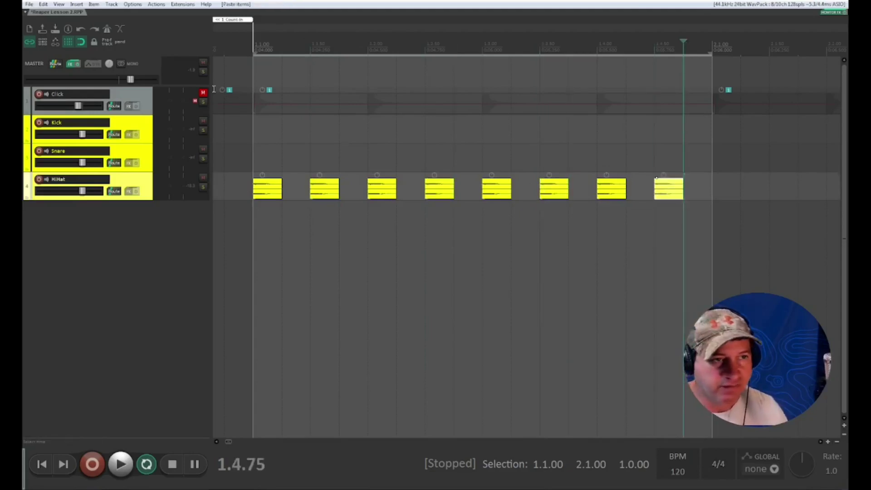
- Play the looped eighth-note hi-hat pattern from 1.1.00, then stop playback
click(255, 37)
key(space)
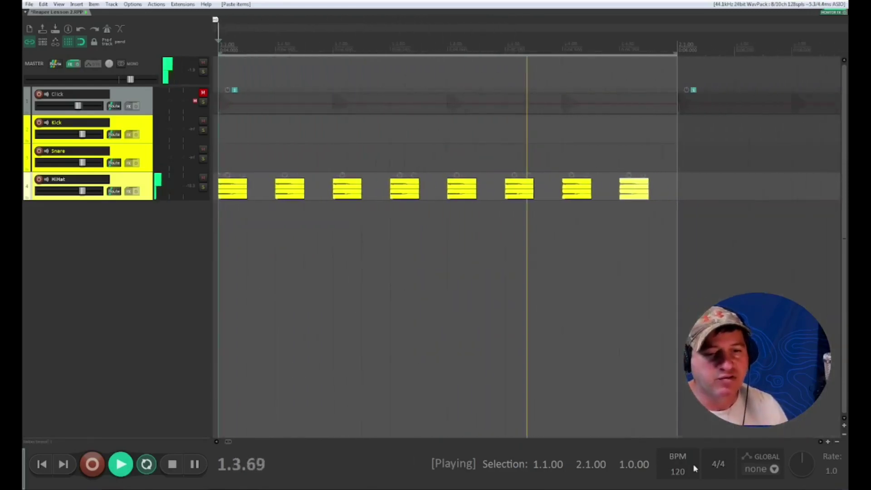
key(space)
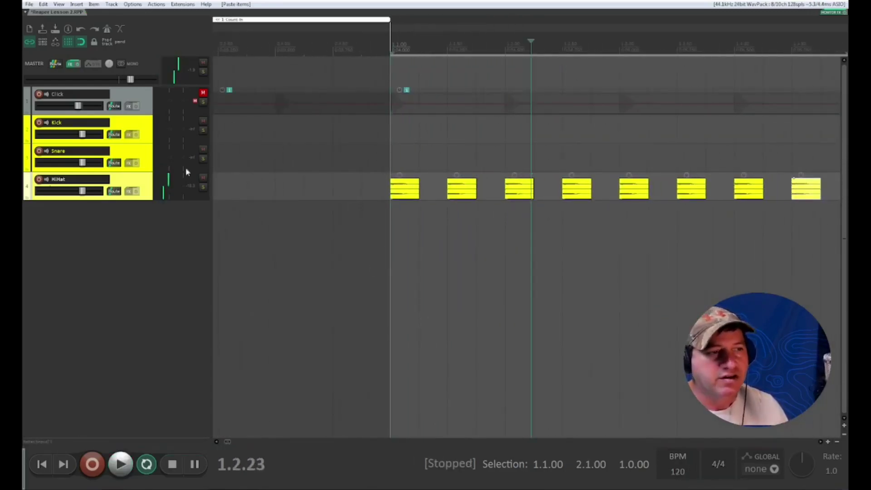
- Insert the media file Kick.wav on the Kick track
click(139, 131)
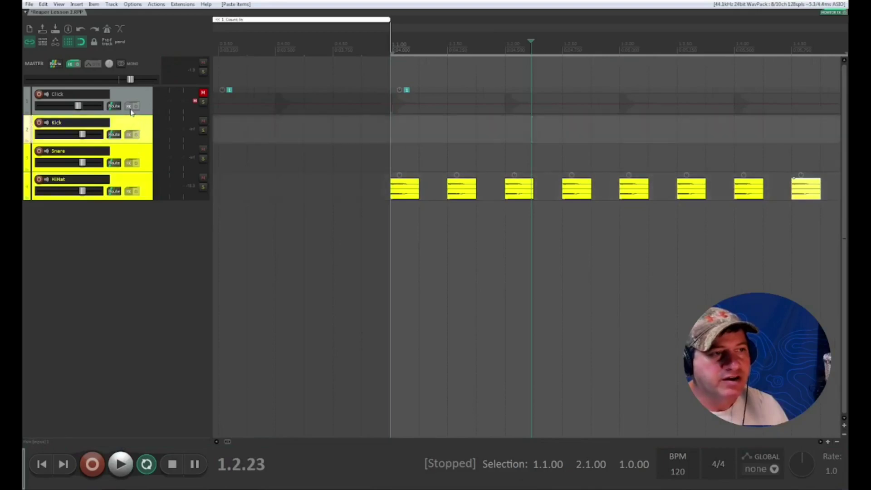
click(76, 4)
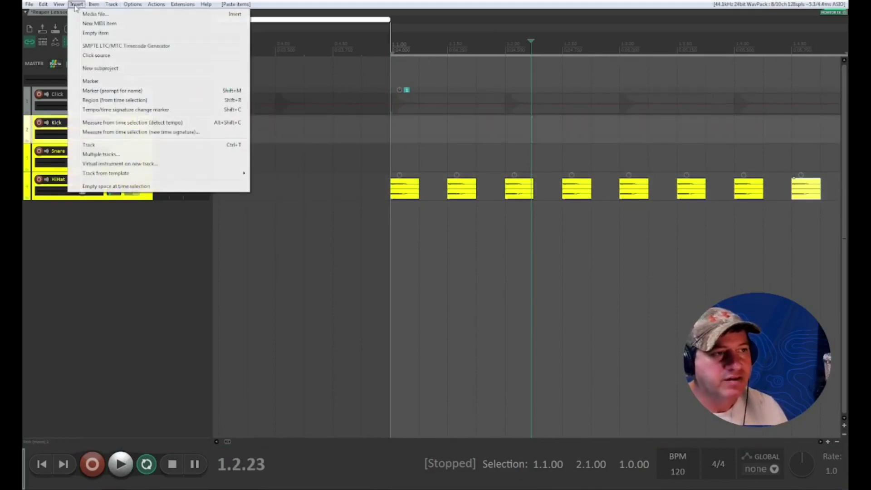
click(101, 15)
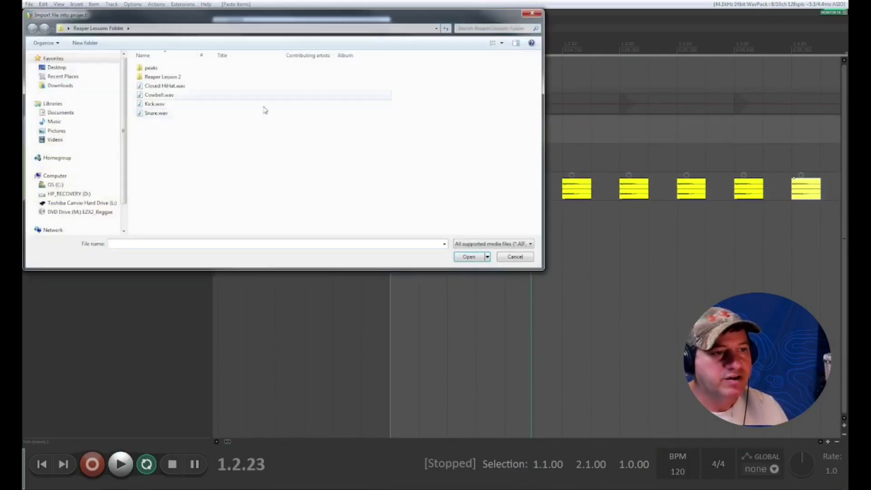
click(155, 103)
click(469, 256)
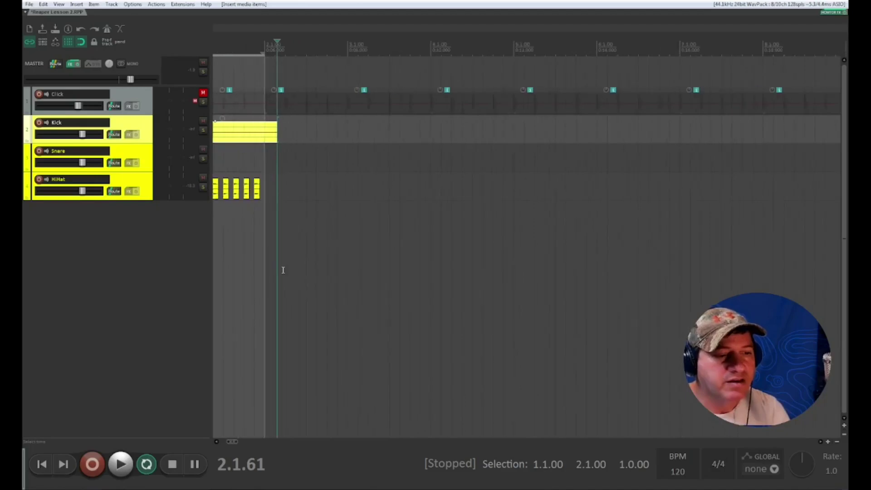
- Trim the kick item's end to about three quarters of a beat and move the item to start at 1.1.00
scroll(268, 231, up, 3)
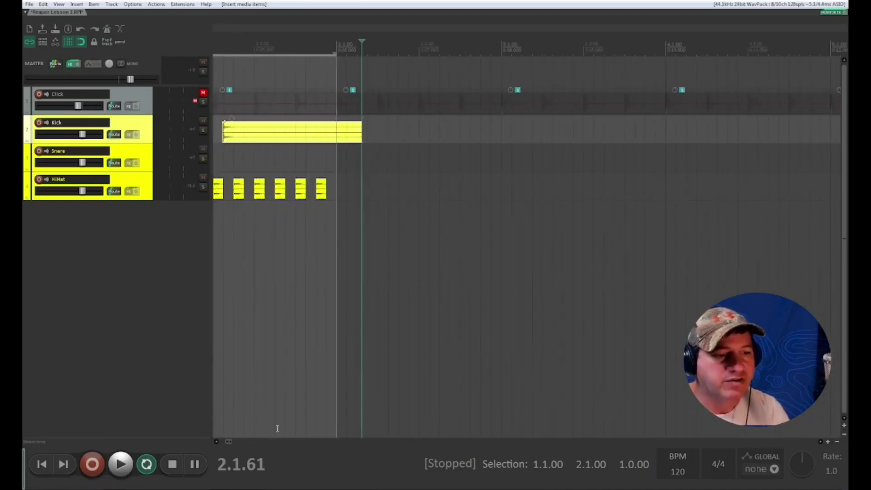
scroll(270, 380, up, 3)
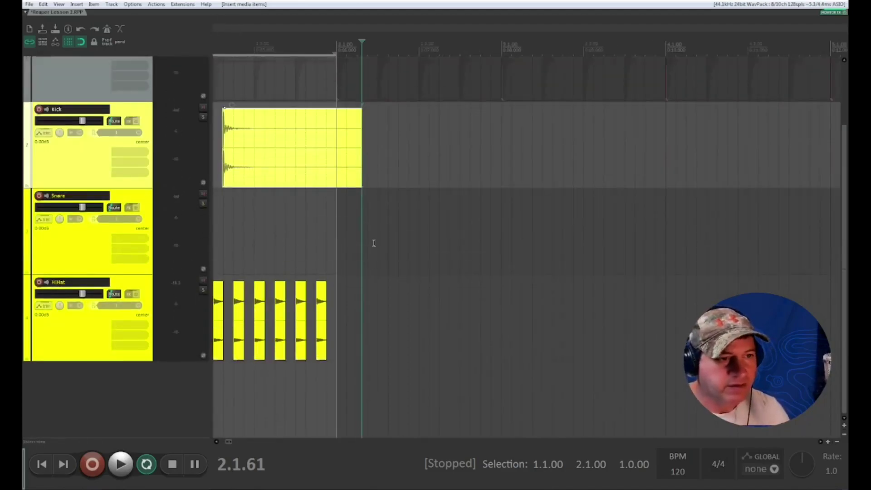
drag(363, 174, 254, 174)
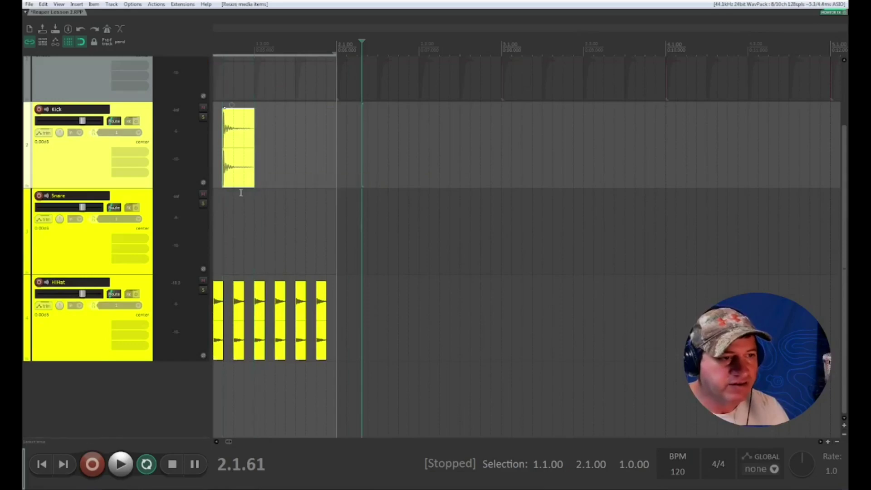
drag(227, 443, 224, 444)
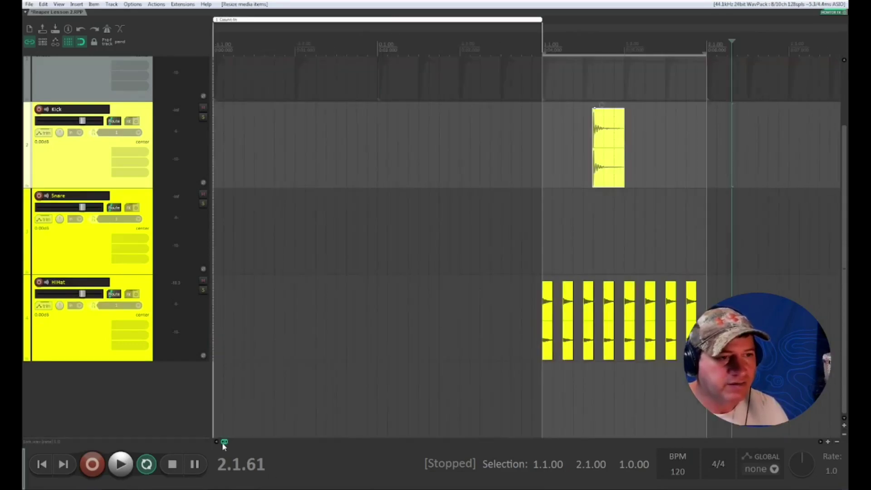
drag(625, 172, 558, 146)
scroll(574, 173, up, 2)
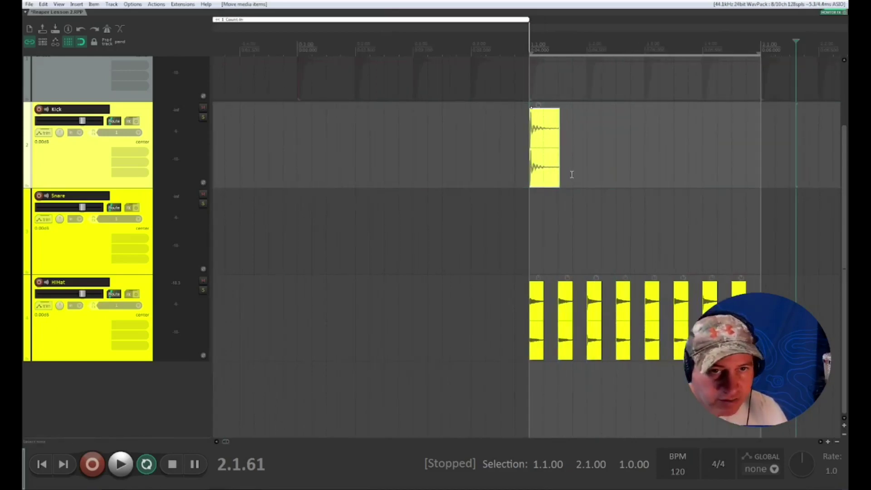
- Copy the kick item and paste copies at 1.3.00 and 1.2.50 on the Kick track
click(541, 169)
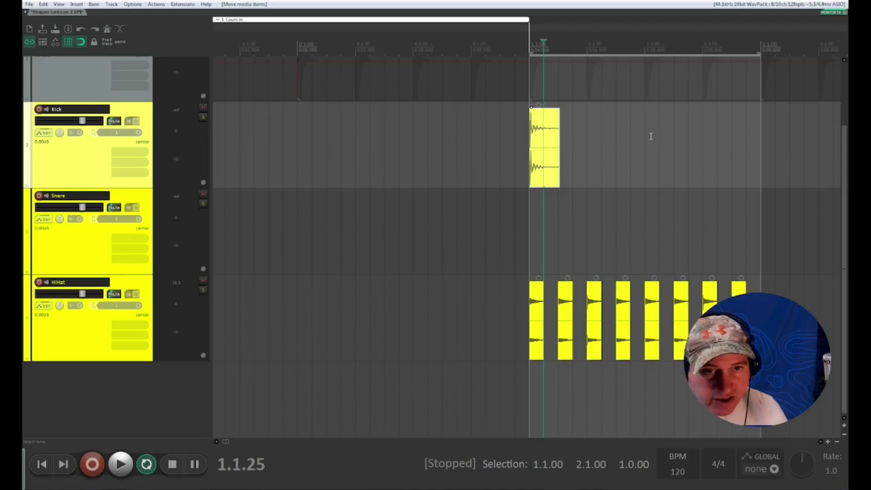
click(647, 137)
key(ctrl+v)
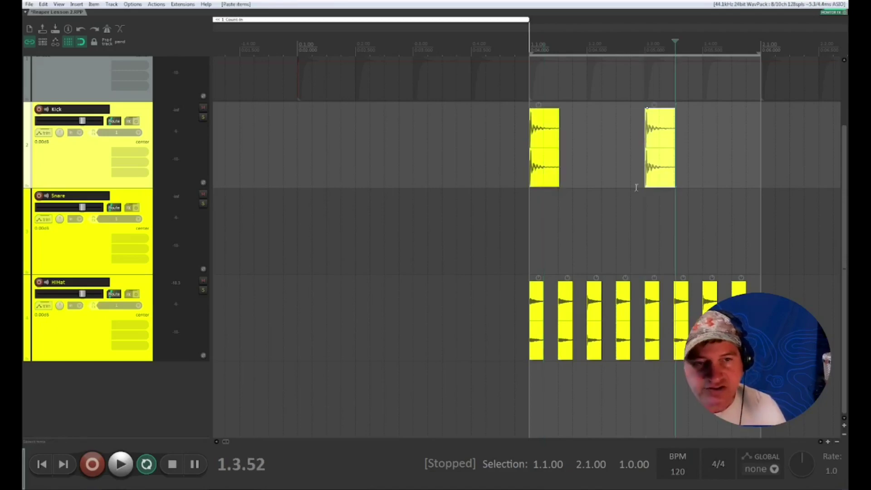
click(617, 139)
key(ctrl+v)
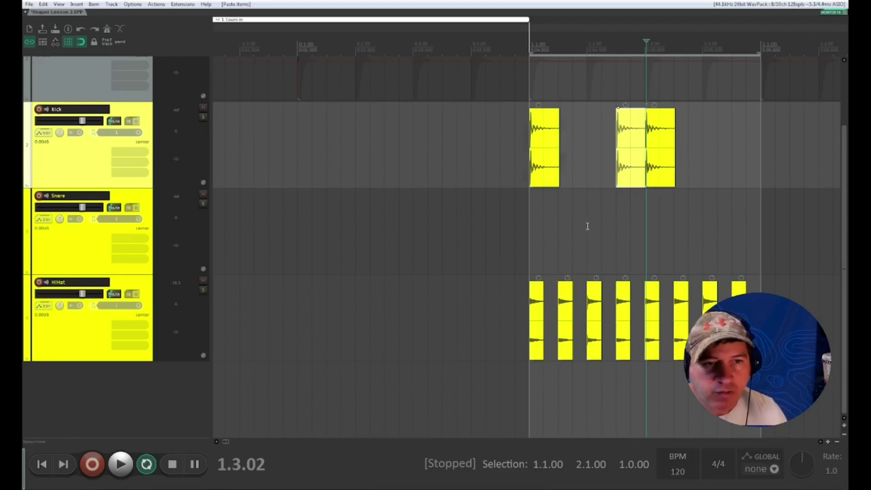
- Insert the media file Snare.wav on the Snare track at 1.2.00
click(588, 226)
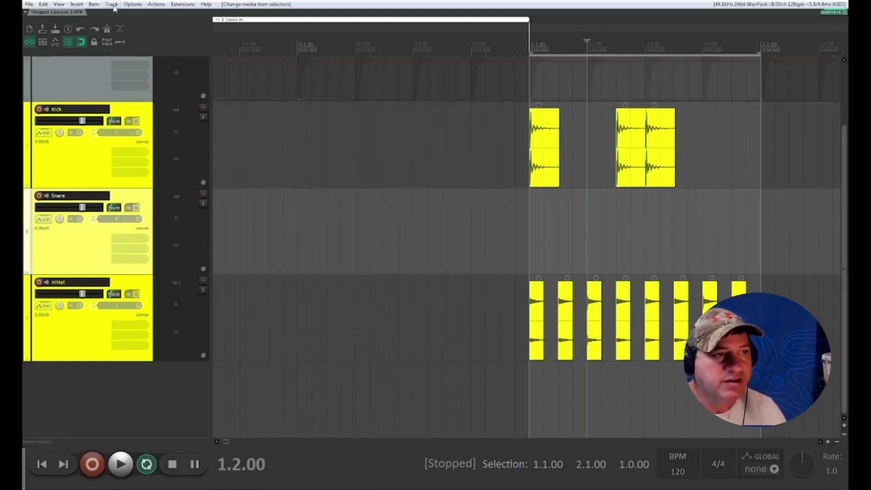
click(111, 5)
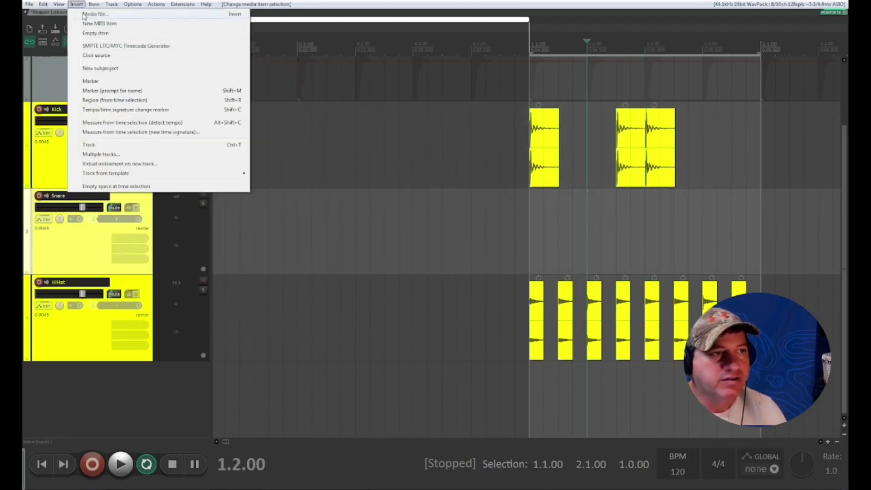
click(89, 14)
click(157, 116)
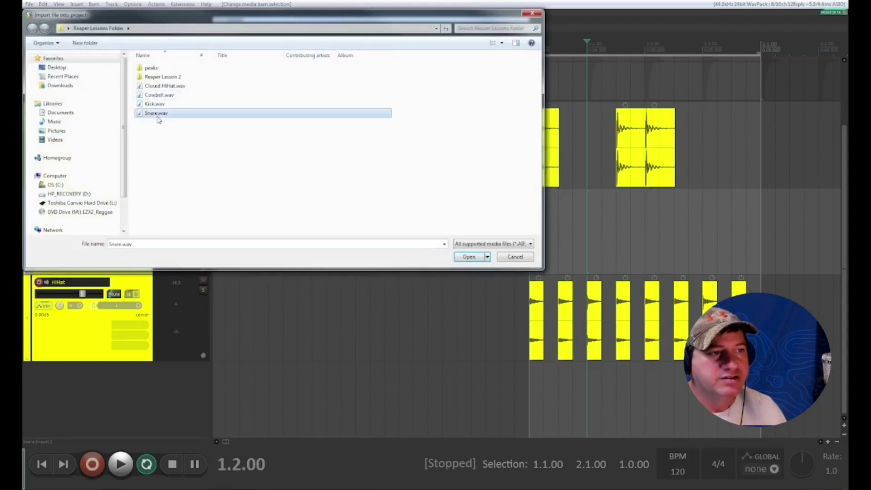
click(470, 256)
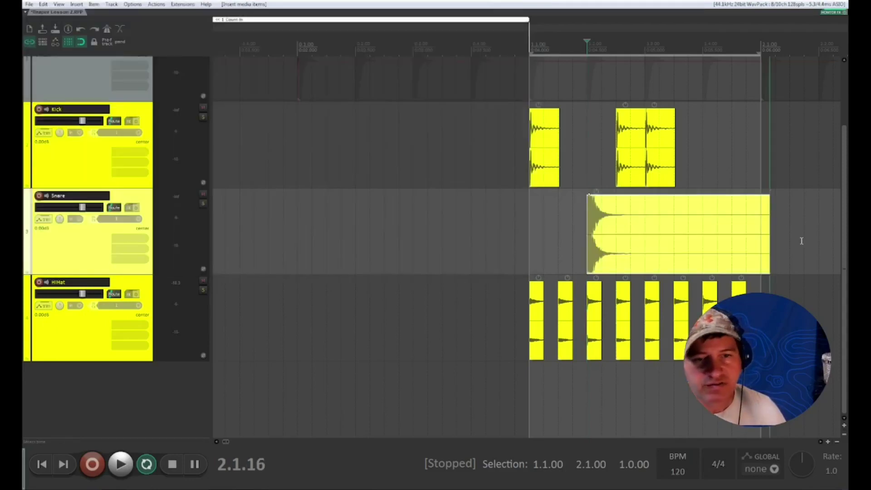
- Trim the snare item's end to about half a beat and paste a copy at 1.4.00
drag(771, 244, 601, 240)
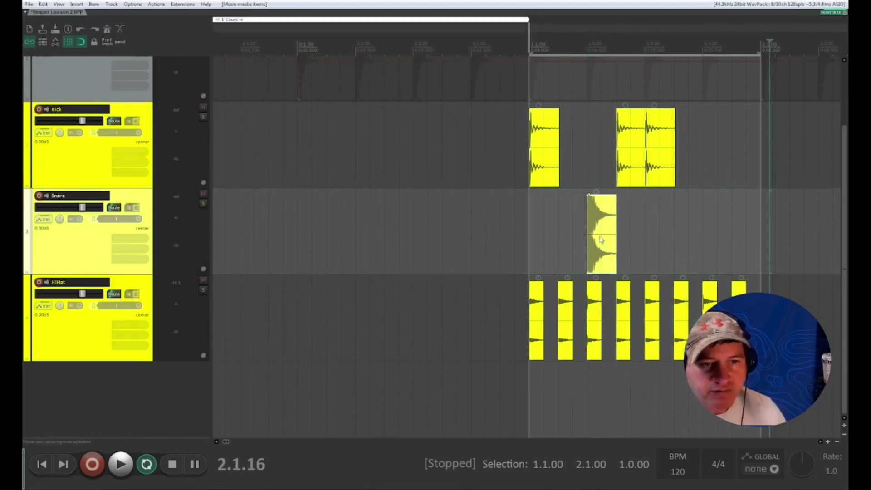
click(702, 230)
key(ctrl+v)
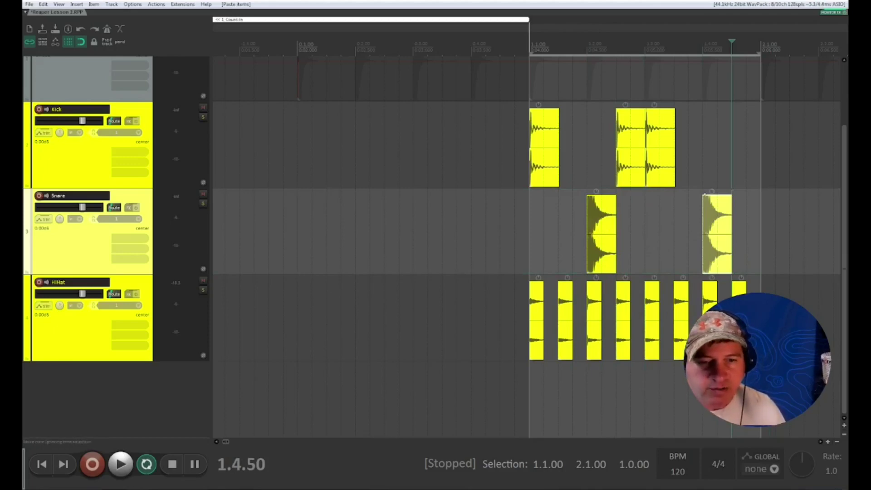
- Glue the hi-hat, snare and kick items within the one-bar time selection, one track at a time
drag(676, 339, 492, 295)
right_click(573, 307)
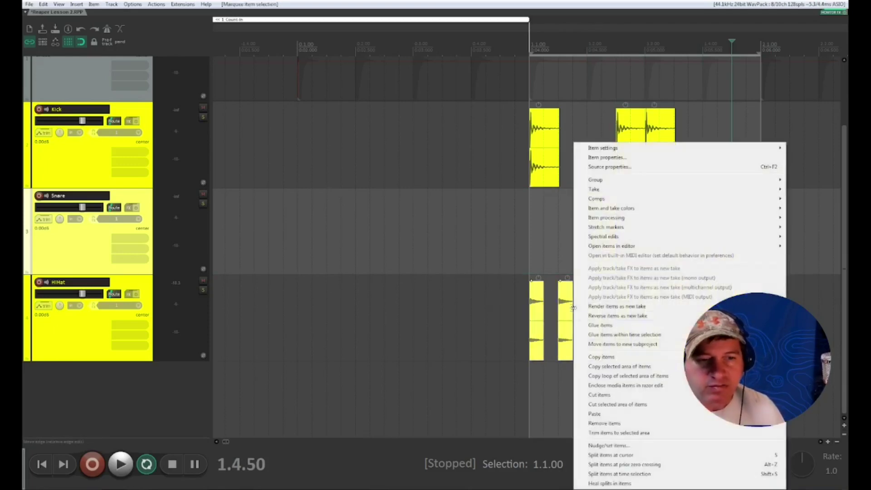
click(623, 335)
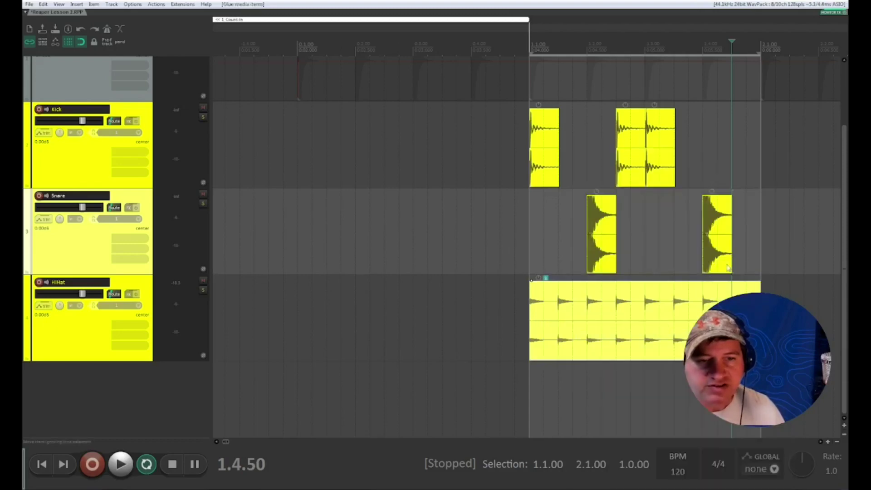
right_click(598, 233)
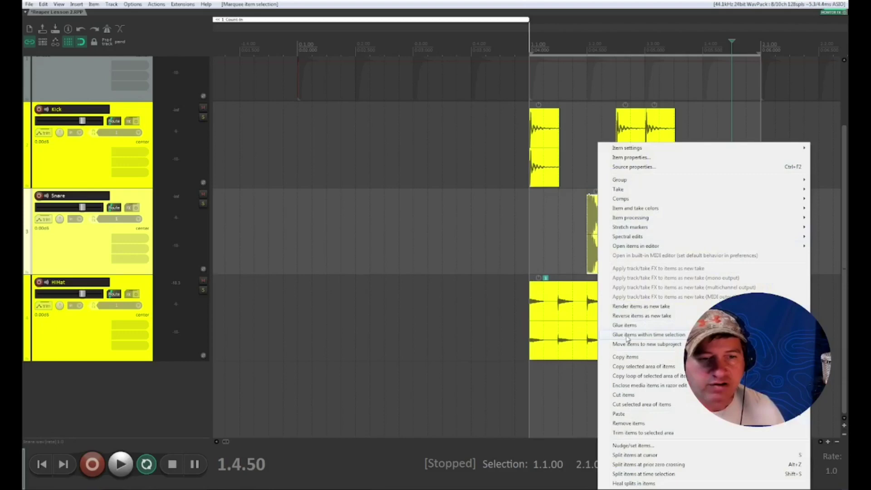
click(627, 336)
drag(777, 131, 542, 144)
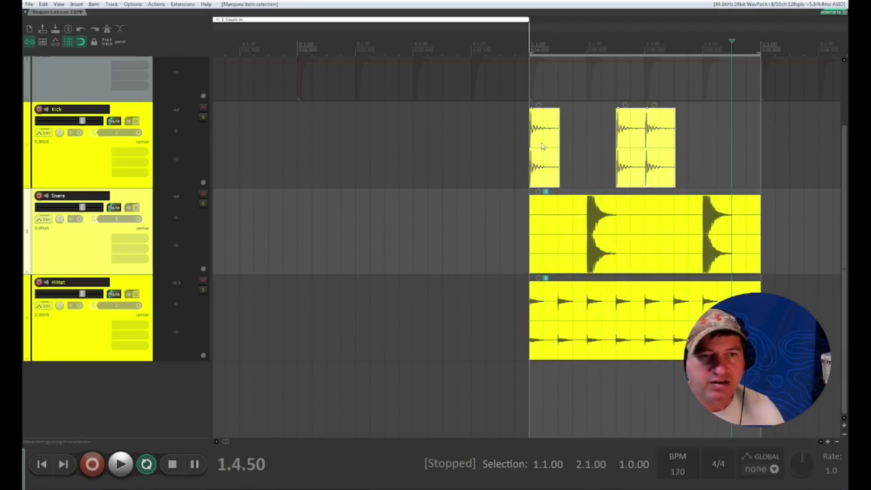
right_click(543, 145)
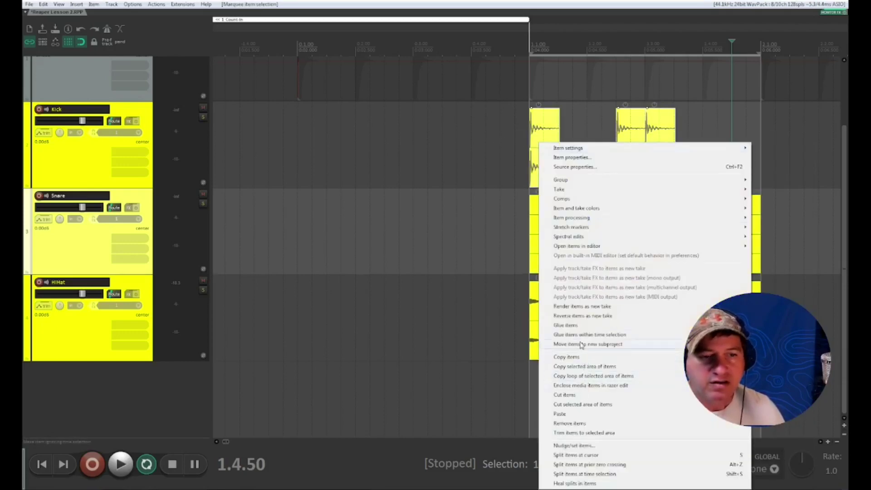
click(585, 336)
- Play the looped kick, snare and hi-hat bar from 1.1.00, then stop playback
scroll(537, 144, down, 2)
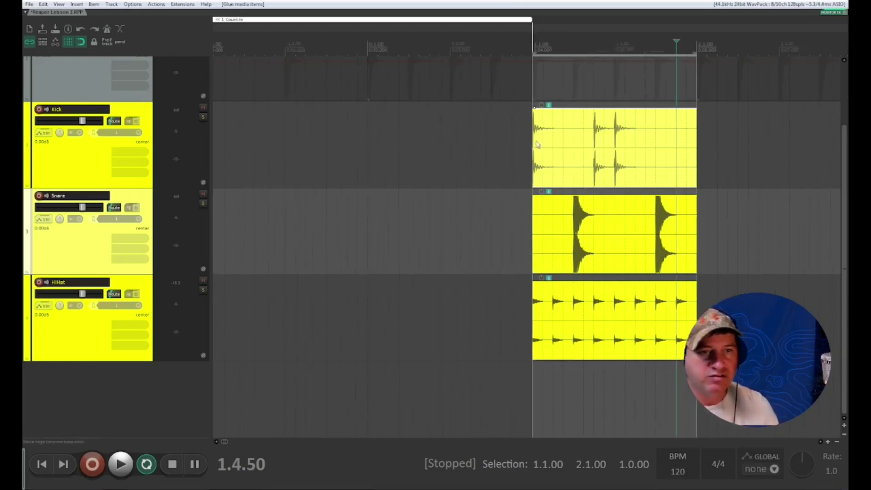
click(537, 70)
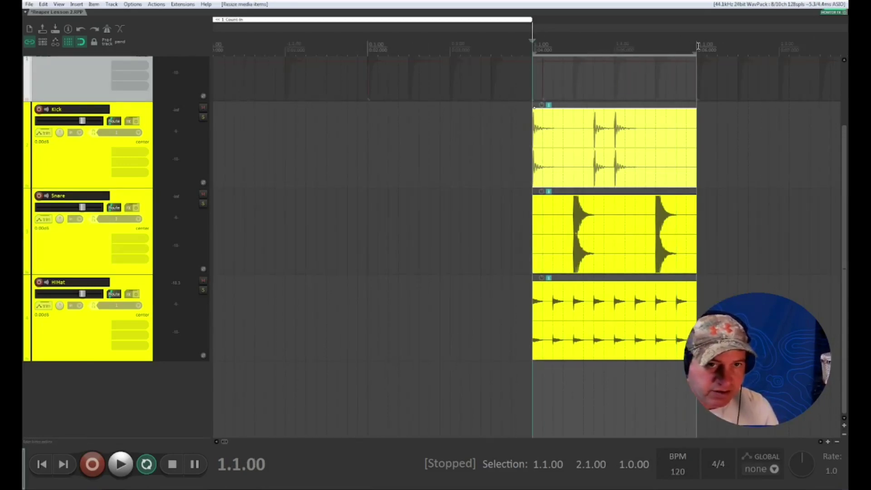
key(space)
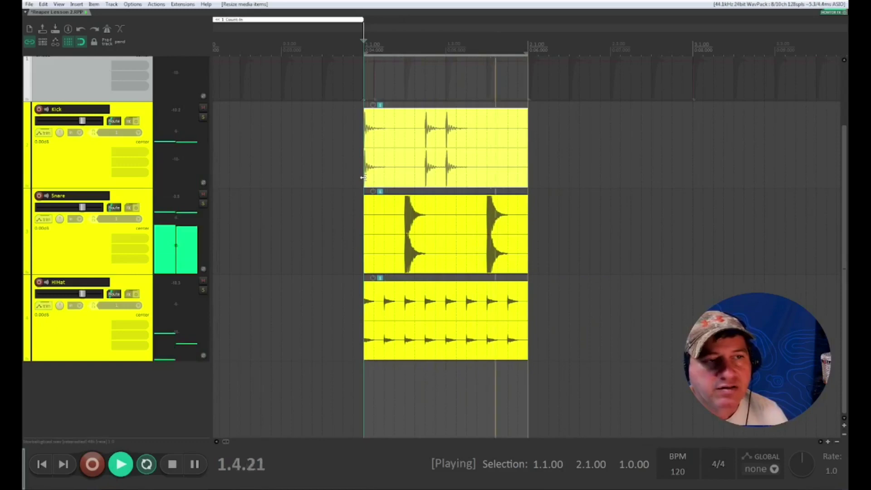
key(space)
- Delete the click items on the Click track from bar 7 onwards
scroll(477, 128, down, 3)
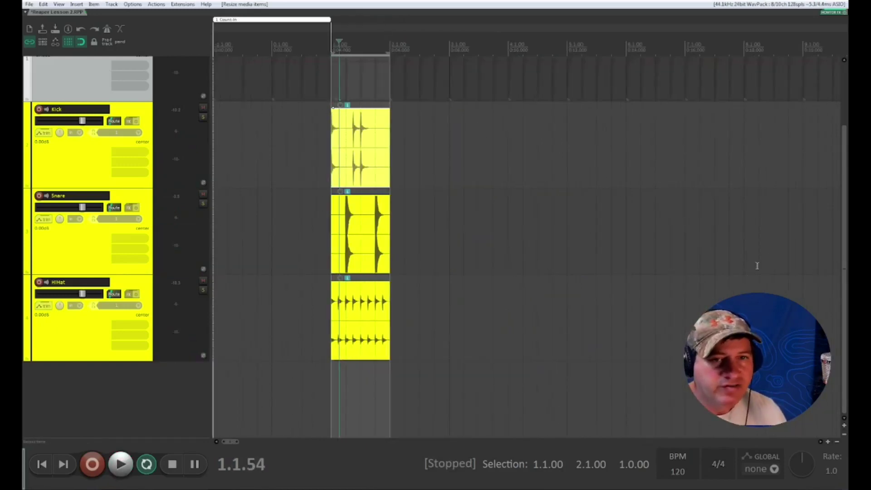
scroll(833, 227, up, 3)
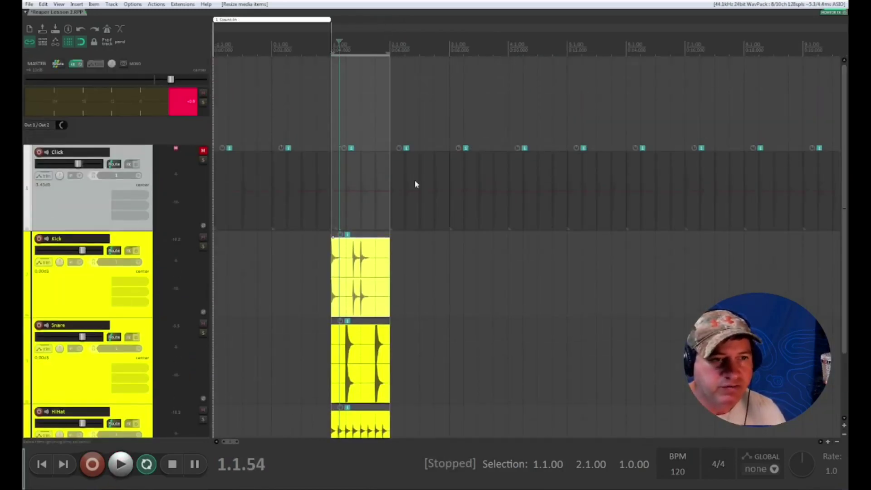
scroll(415, 180, down, 8)
click(385, 171)
drag(385, 170, 247, 193)
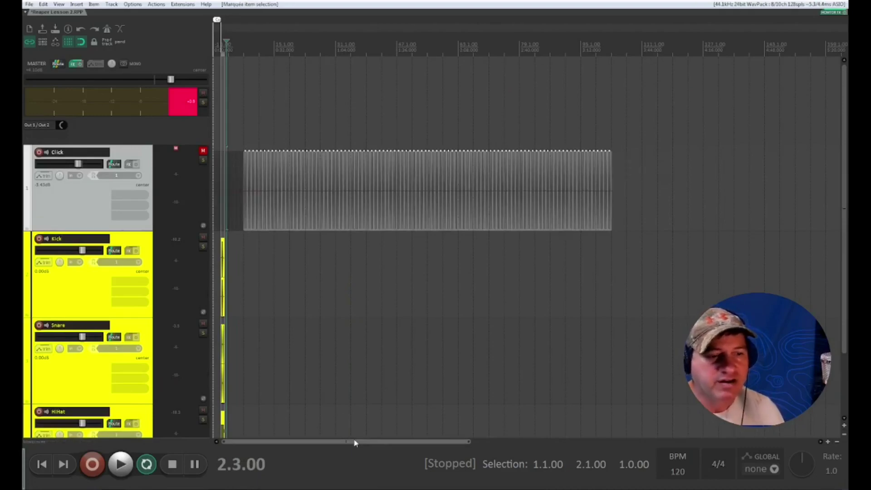
key(Delete)
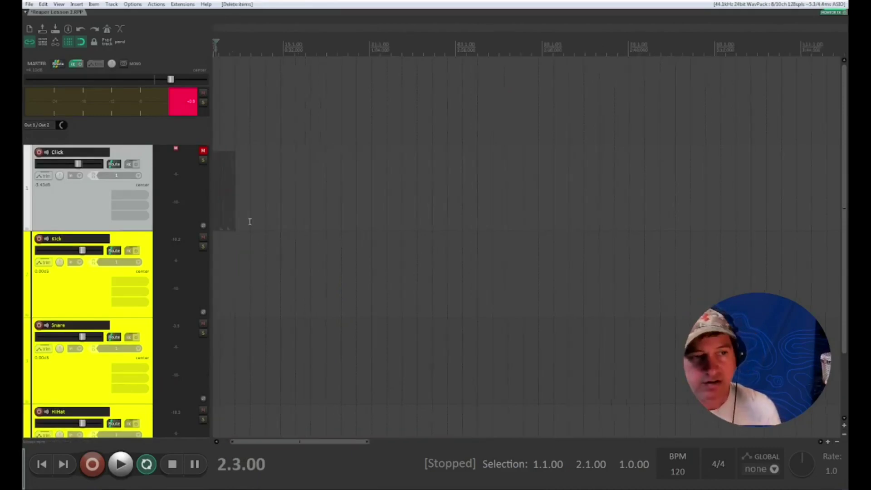
- Split the click item at 1.1.00 and delete the remaining click items after the two-bar count-in
scroll(267, 443, up, 10)
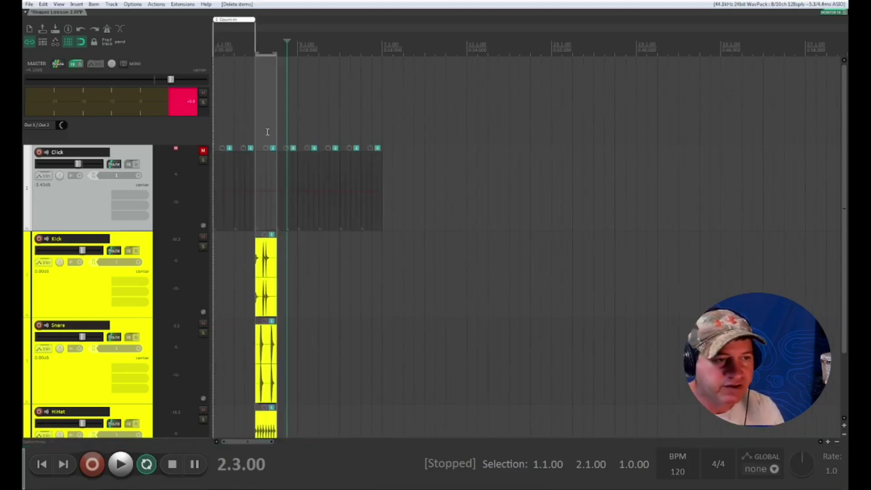
scroll(268, 136, up, 5)
click(229, 190)
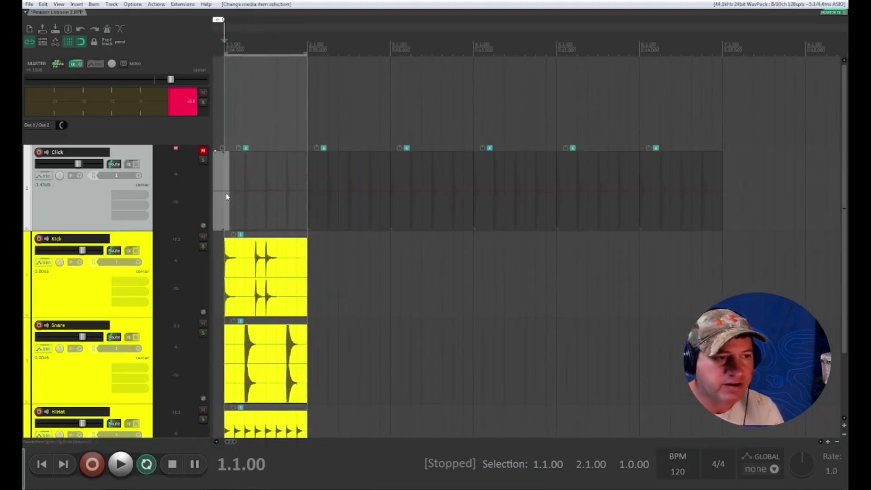
scroll(267, 319, up, 4)
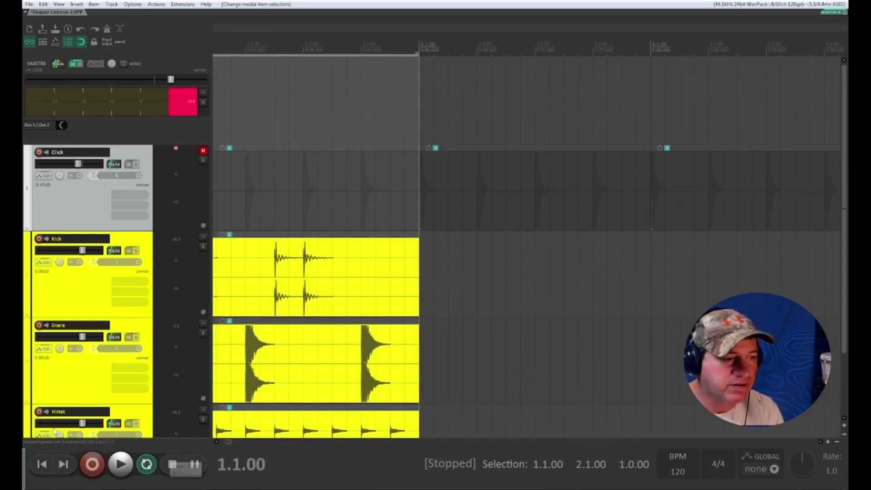
click(216, 442)
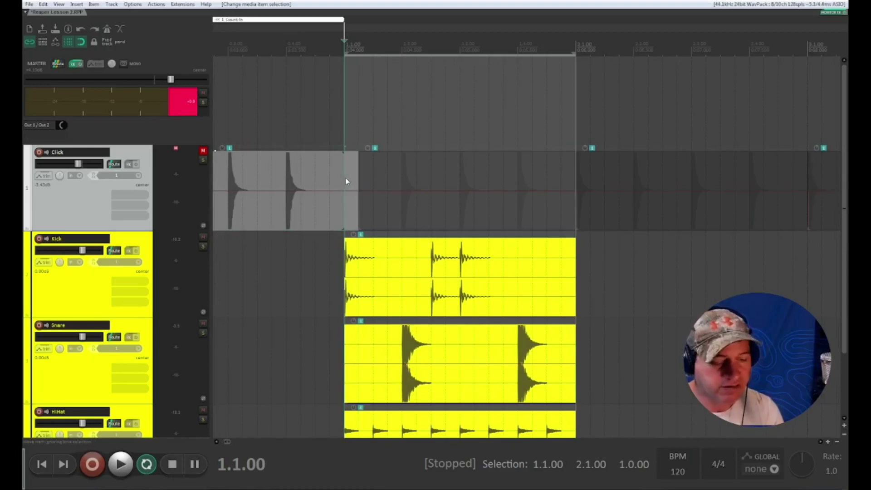
key(s)
scroll(427, 191, down, 3)
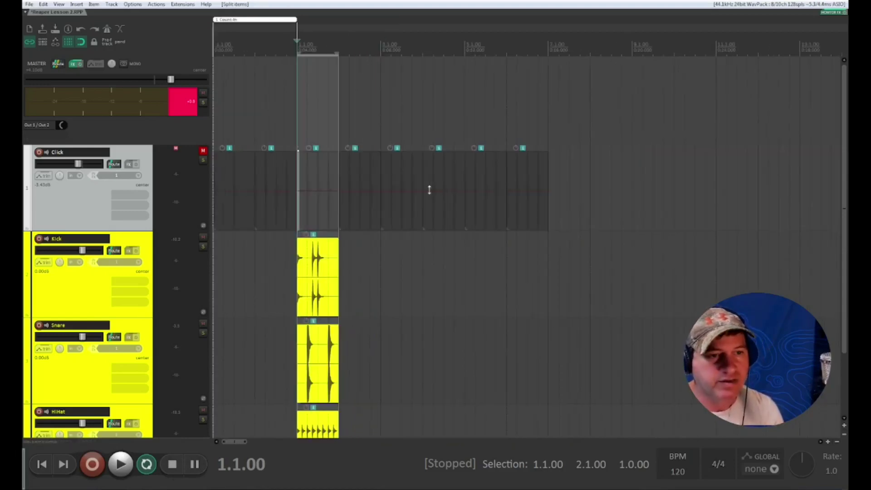
drag(574, 181, 298, 194)
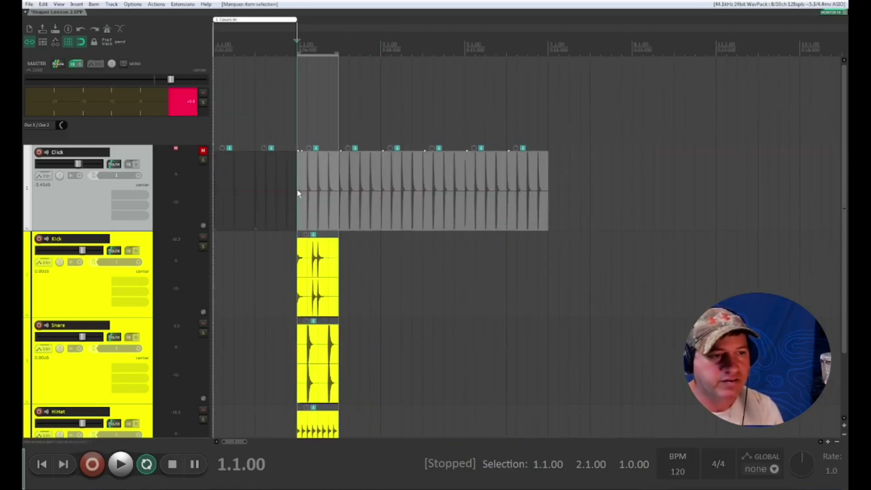
key(Delete)
- Unmute the Click track and play from the project start through the count-in into the beat, then stop
key(Home)
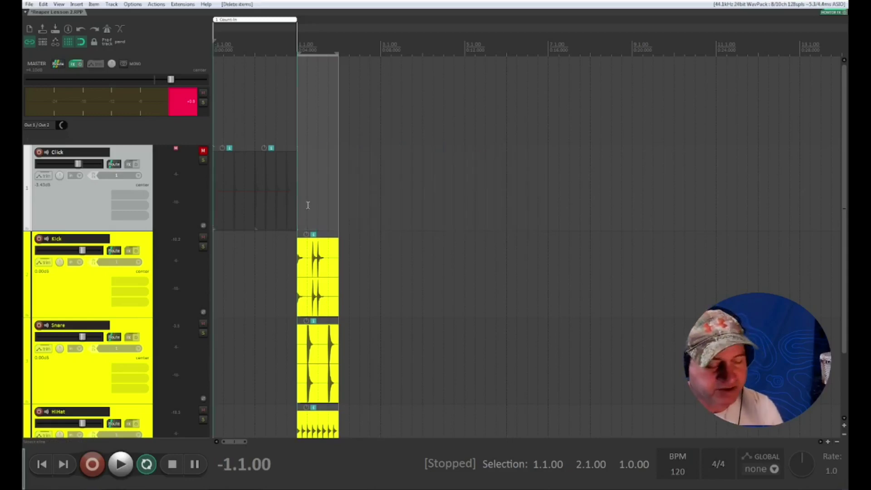
scroll(353, 227, up, 2)
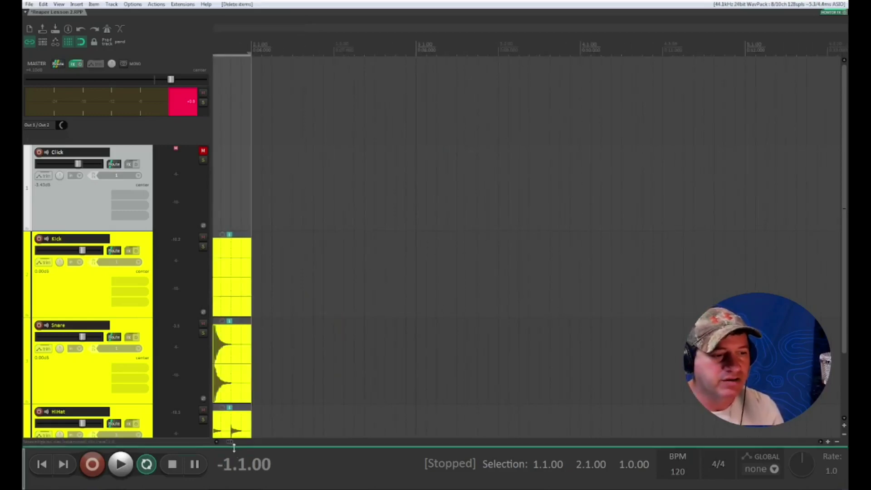
drag(228, 442, 218, 443)
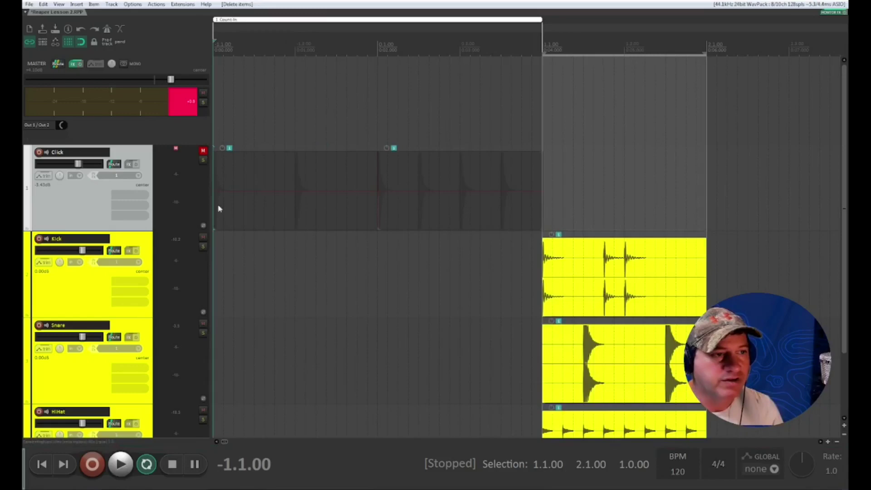
click(203, 151)
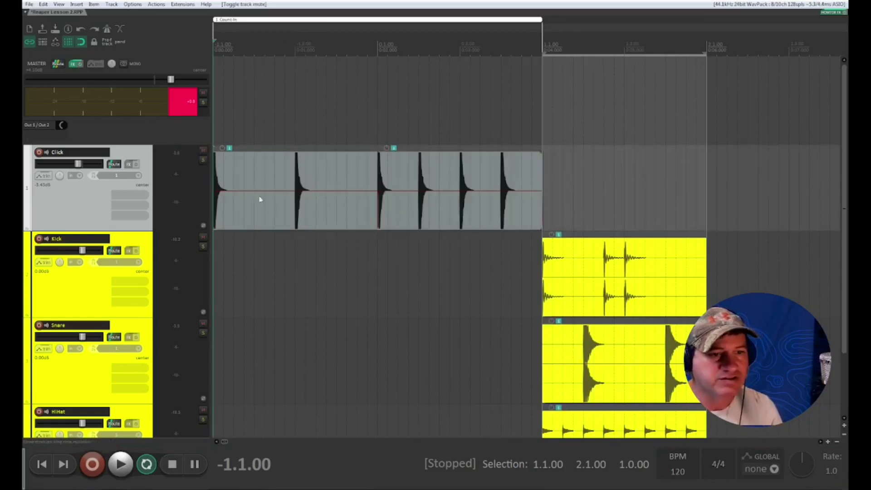
key(space)
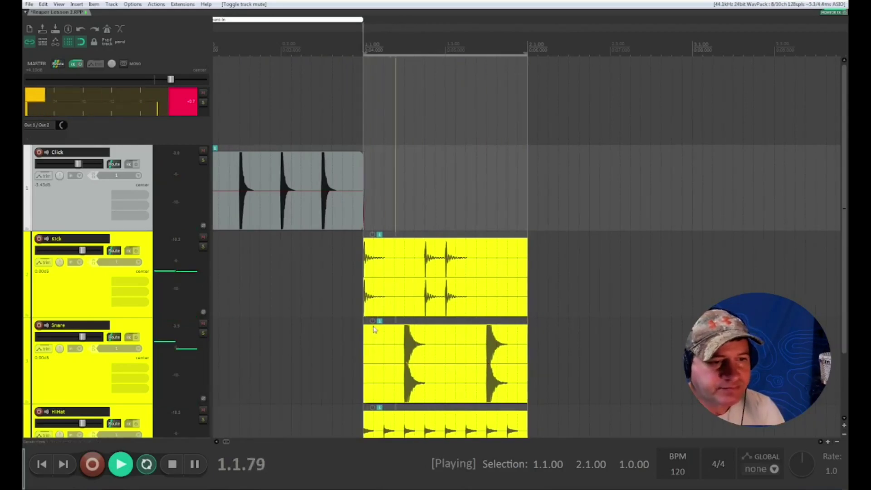
key(space)
- Lower the item volume of the glued snare item
drag(374, 325, 377, 345)
scroll(472, 299, down, 3)
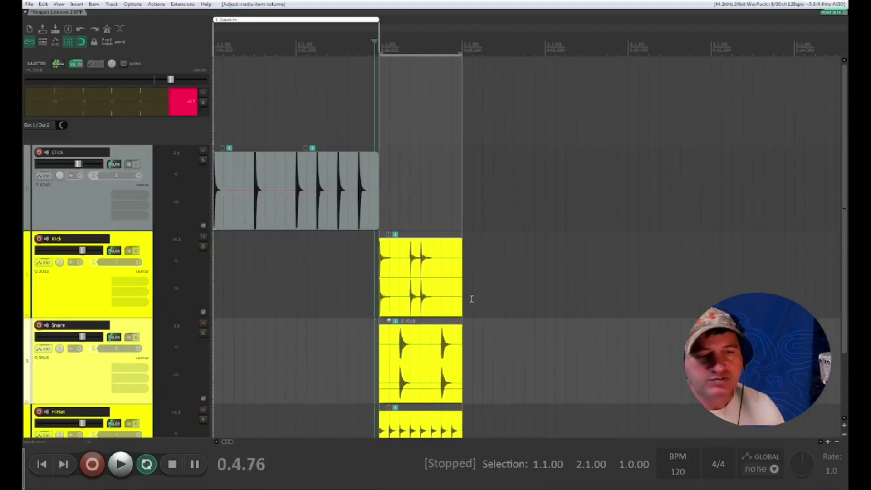
scroll(844, 268, down, 2)
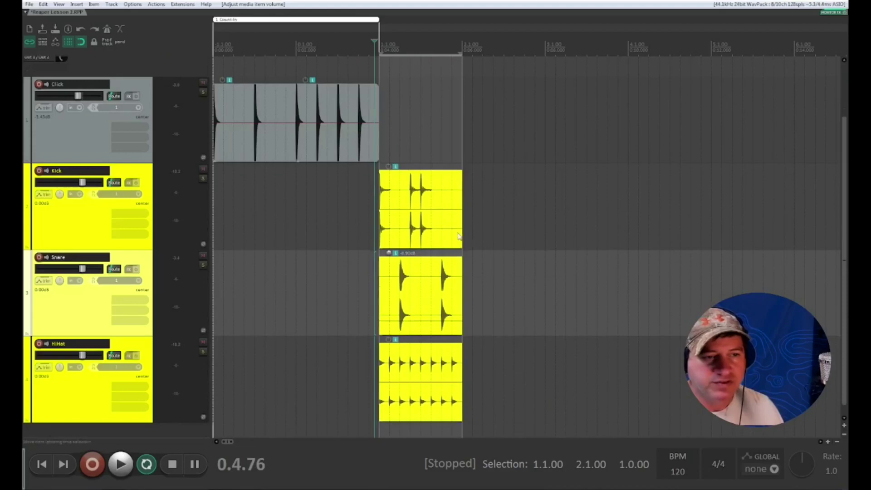
- Turn on looping of the item source for the glued kick item
click(451, 196)
right_click(449, 190)
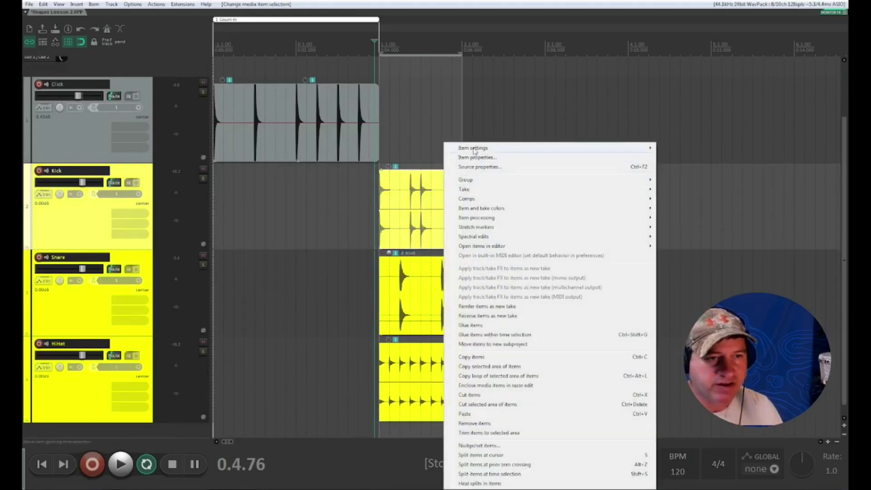
mouse_move(505, 150)
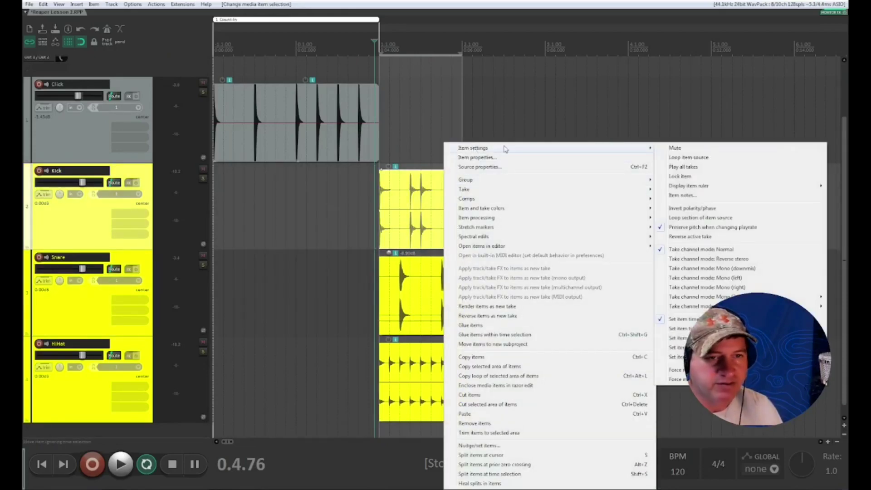
click(689, 158)
- Select the kick, snare and hi-hat items together and extend their ends so the one-bar beat loops up to 97.1.00
drag(518, 411, 417, 180)
drag(462, 206, 726, 257)
scroll(576, 249, down, 3)
scroll(577, 249, down, 2)
drag(671, 392, 596, 281)
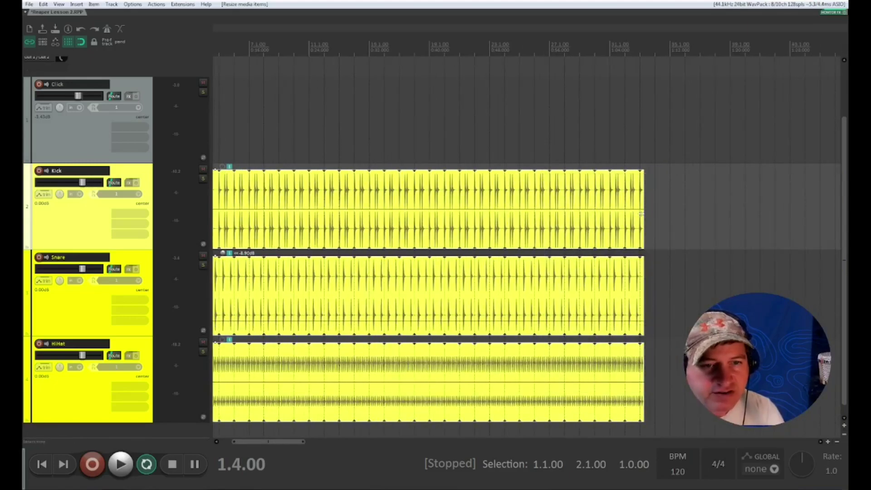
scroll(644, 224, down, 2)
drag(474, 224, 601, 232)
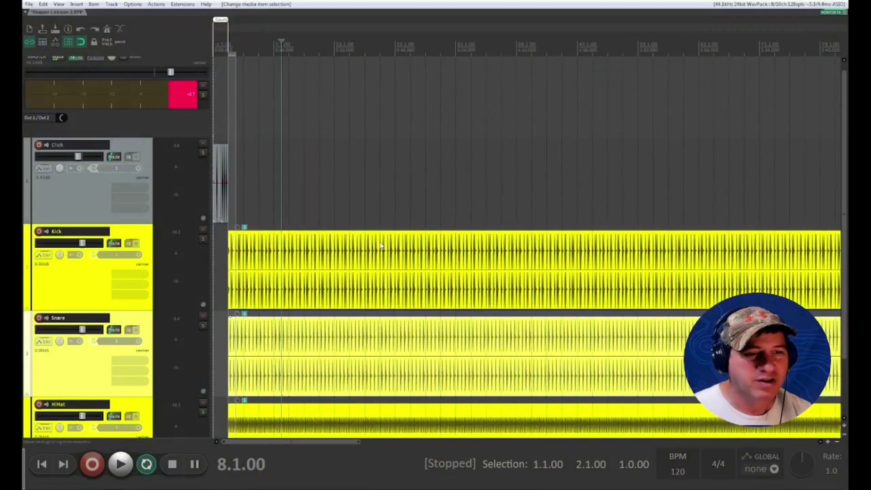
- Place the edit cursor at 97.1.00, select the extended kick, snare and hi-hat items and glue them
scroll(382, 246, up, 8)
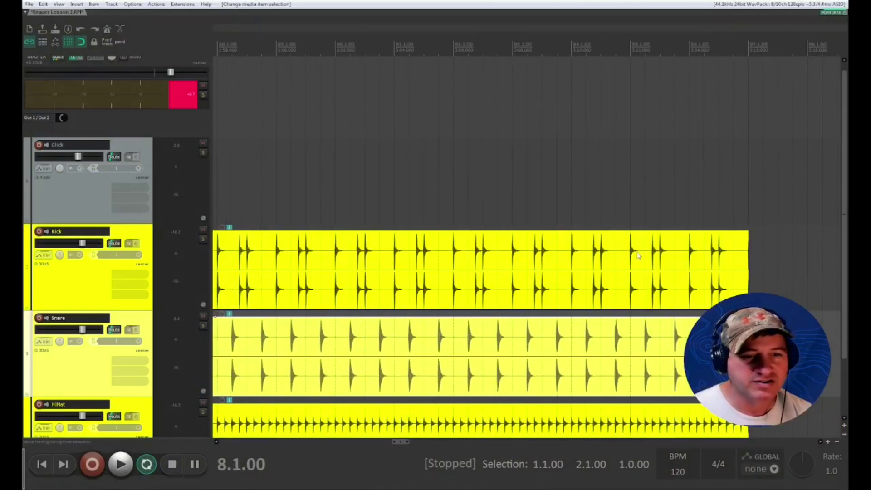
drag(792, 422, 726, 420)
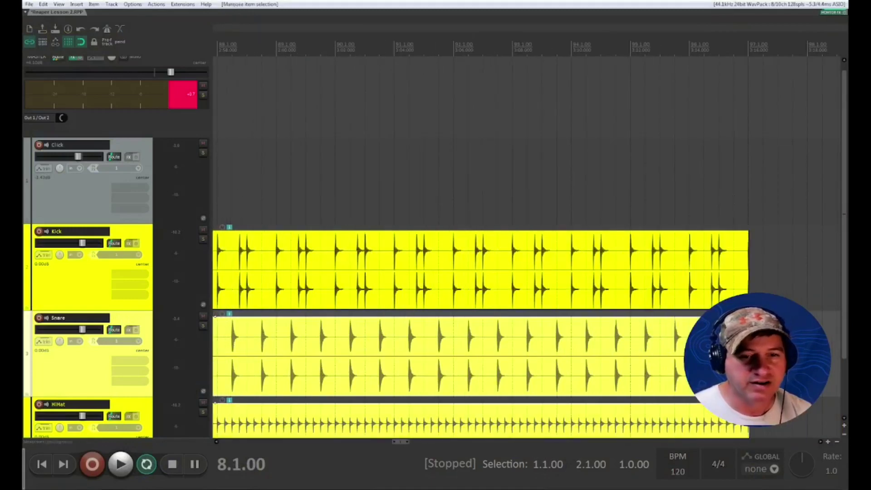
click(748, 47)
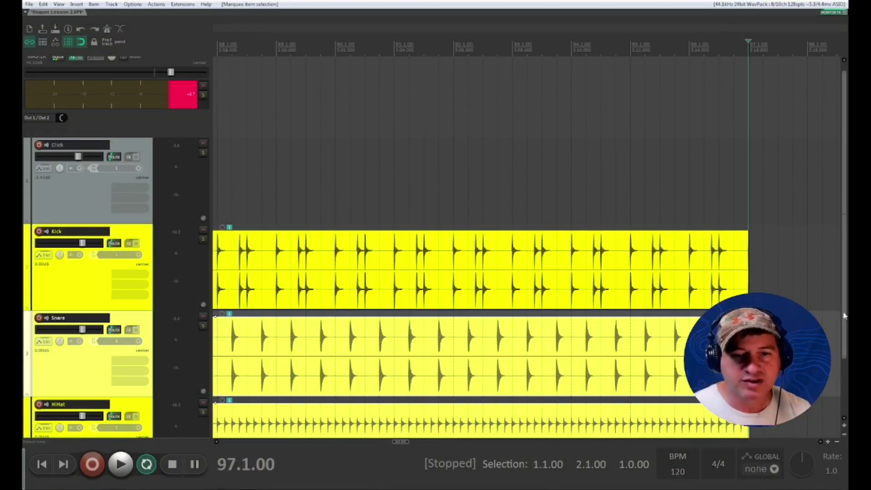
drag(844, 334, 845, 389)
drag(789, 393, 322, 199)
right_click(322, 198)
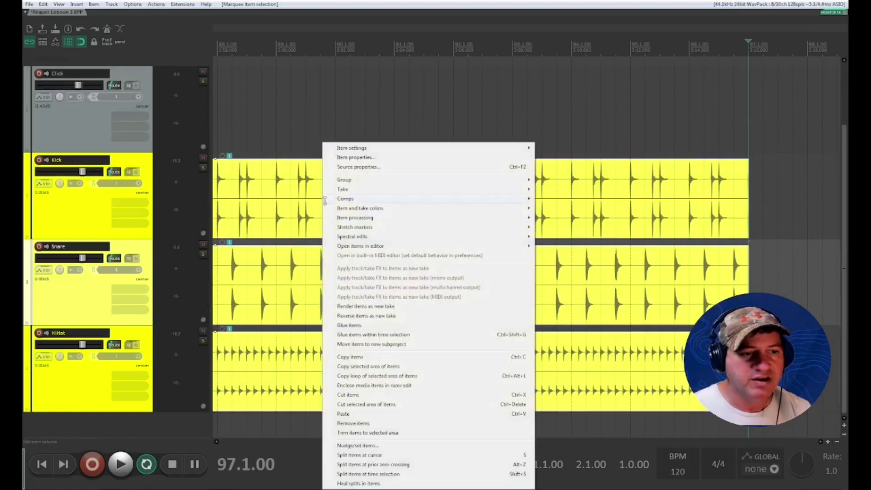
click(356, 326)
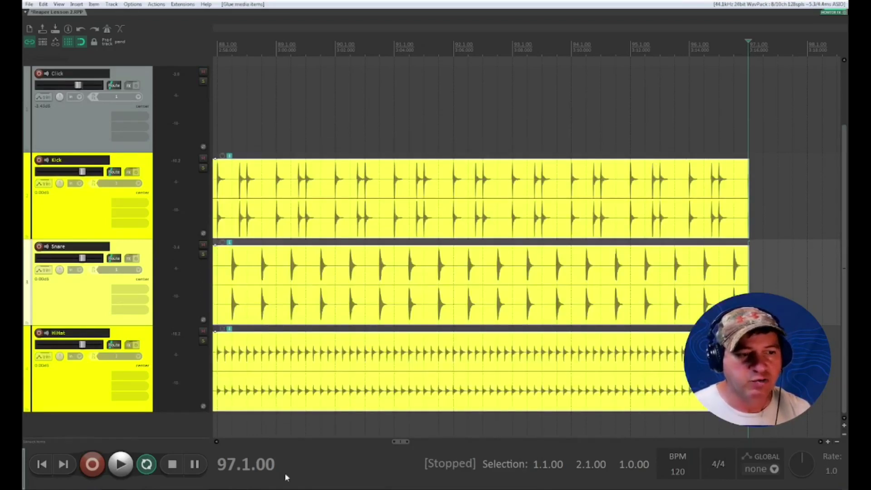
- Try moving the glued kick, snare and hi-hat items later on the timeline and lowering their item volume together
drag(511, 209, 629, 202)
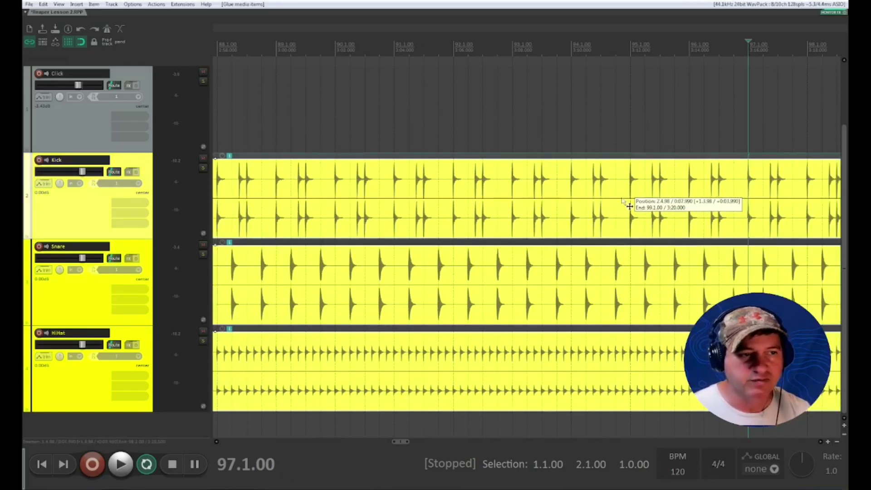
scroll(522, 209, down, 4)
drag(508, 160, 508, 213)
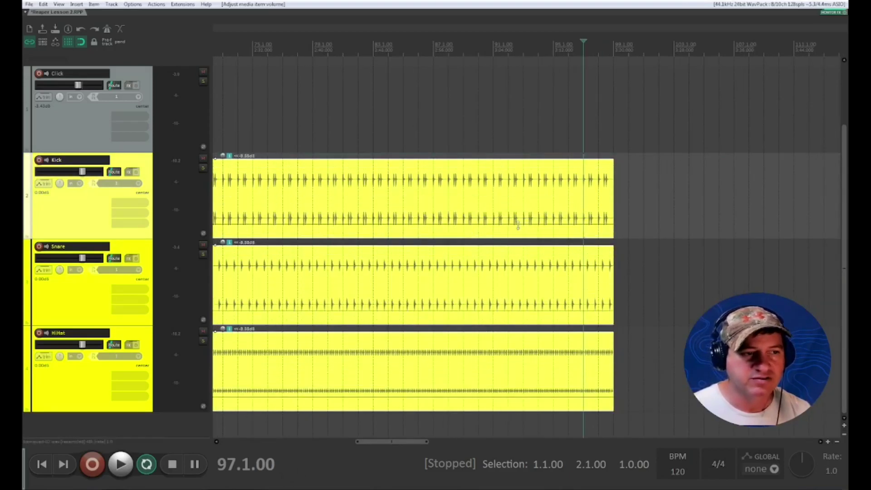
scroll(325, 394, down, 3)
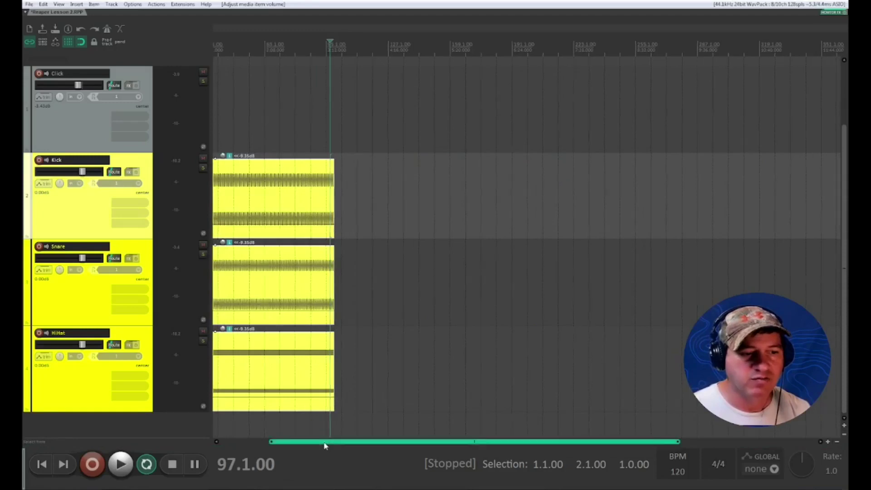
scroll(322, 436, up, 2)
scroll(281, 207, up, 3)
scroll(282, 207, up, 2)
drag(284, 211, 506, 215)
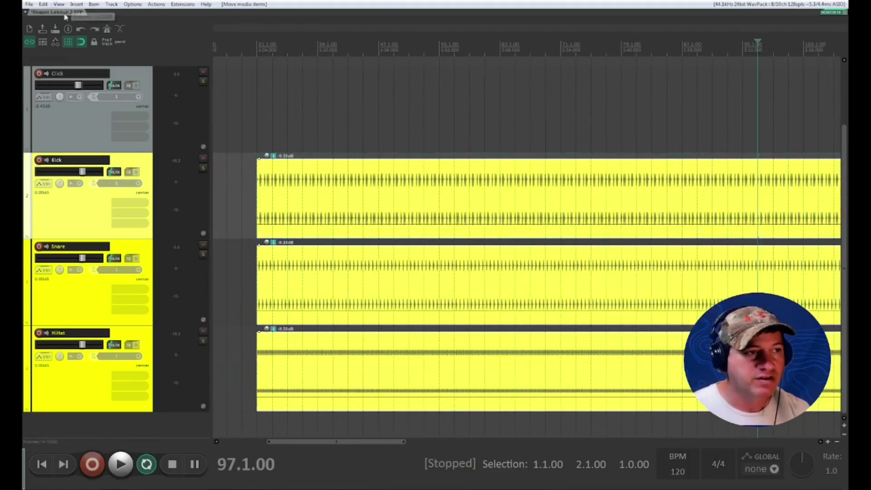
- Undo the moves and the volume change of the glued kick, snare and hi-hat items
key(ctrl+z)
key(ctrl+z)
drag(279, 443, 153, 426)
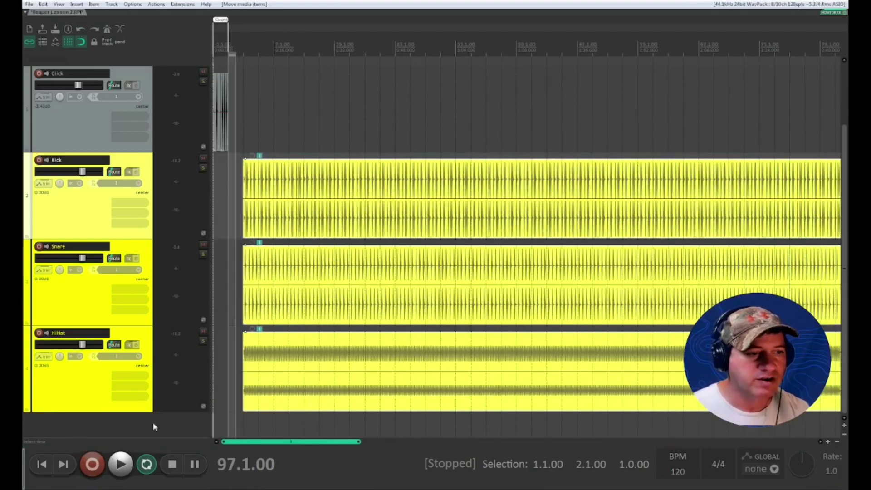
click(81, 29)
- Turn off repeat playback and deselect the glued drum items by placing the edit cursor at 2.2.00
click(146, 463)
scroll(300, 216, up, 5)
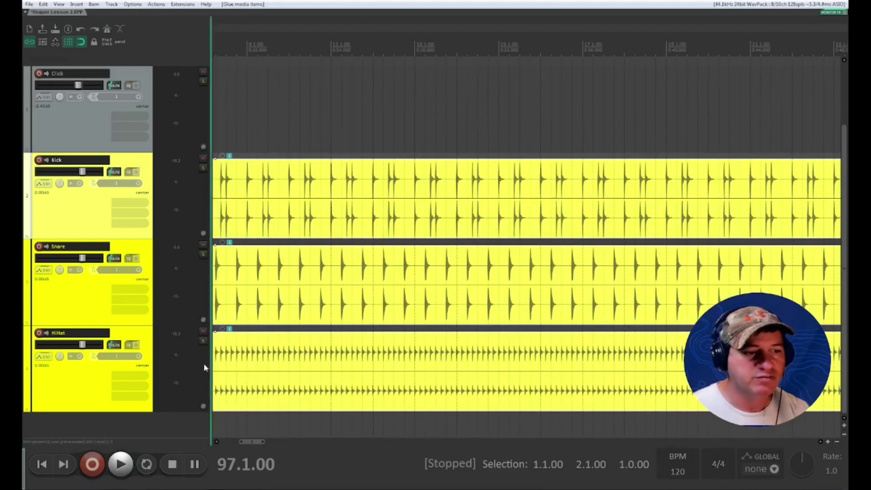
drag(248, 444, 194, 443)
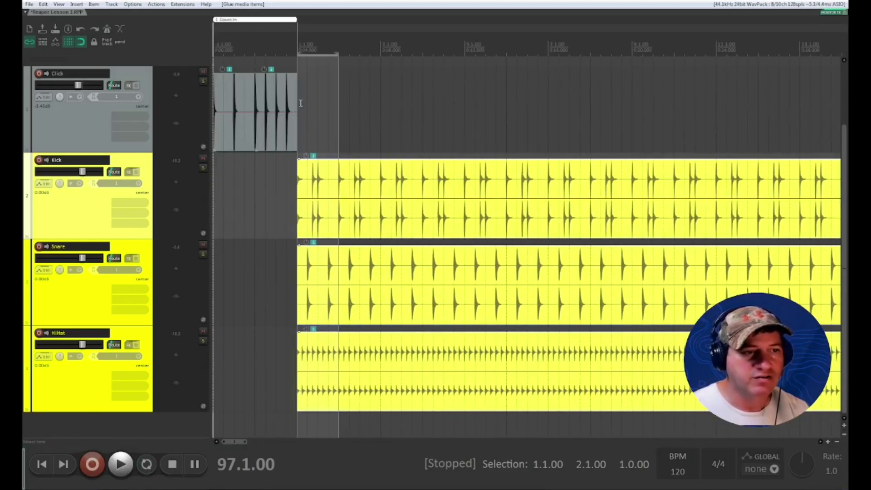
click(349, 108)
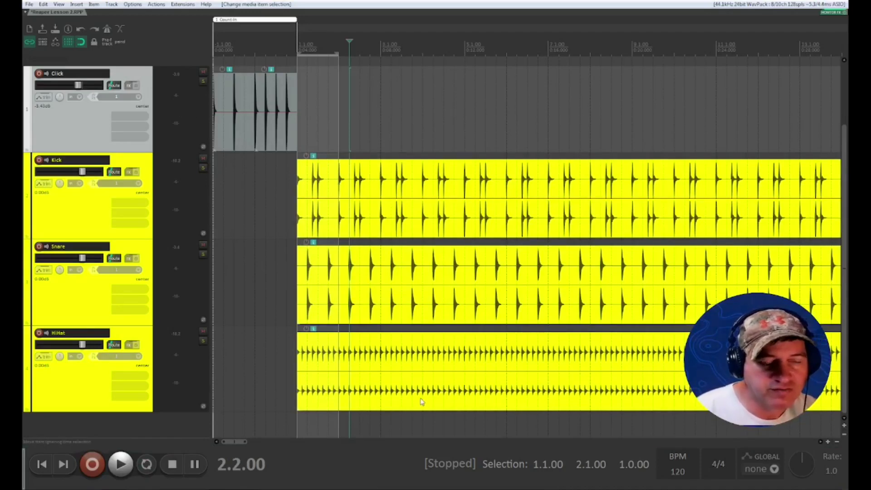
- Play the extended drum beat briefly from bar 3, then stop playback
scroll(435, 350, down, 2)
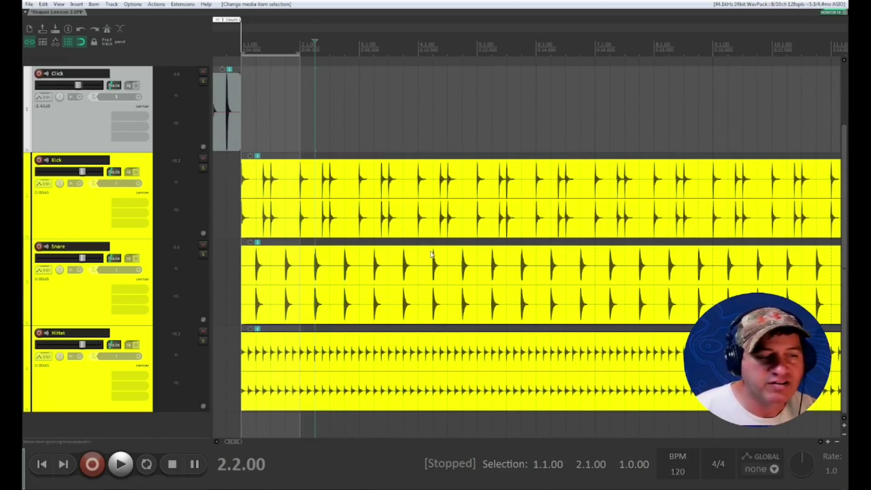
scroll(431, 254, down, 2)
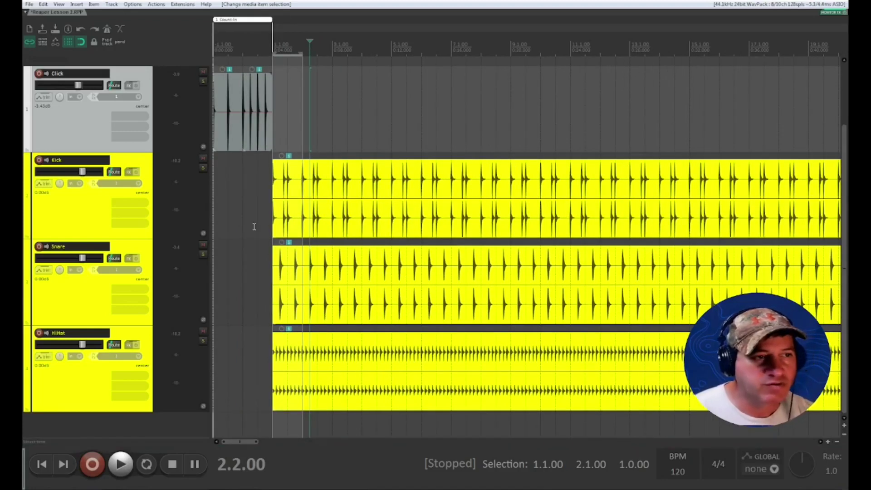
click(337, 41)
key(space)
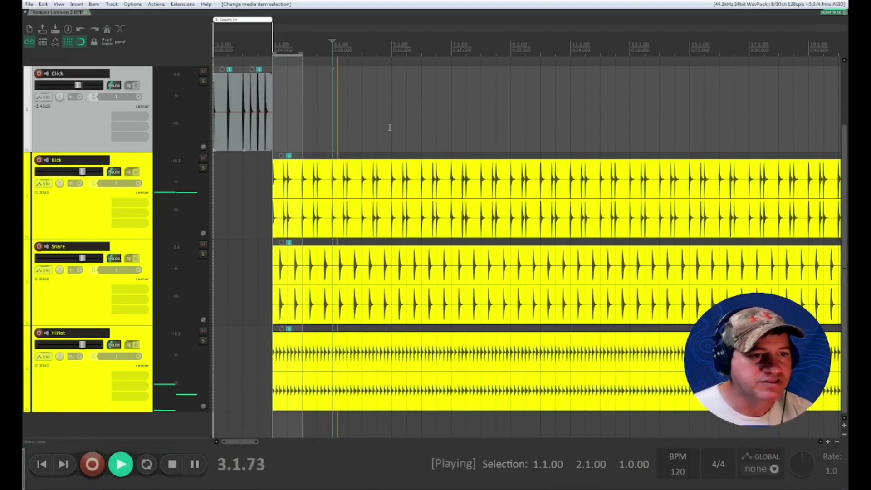
scroll(395, 136, down, 3)
key(space)
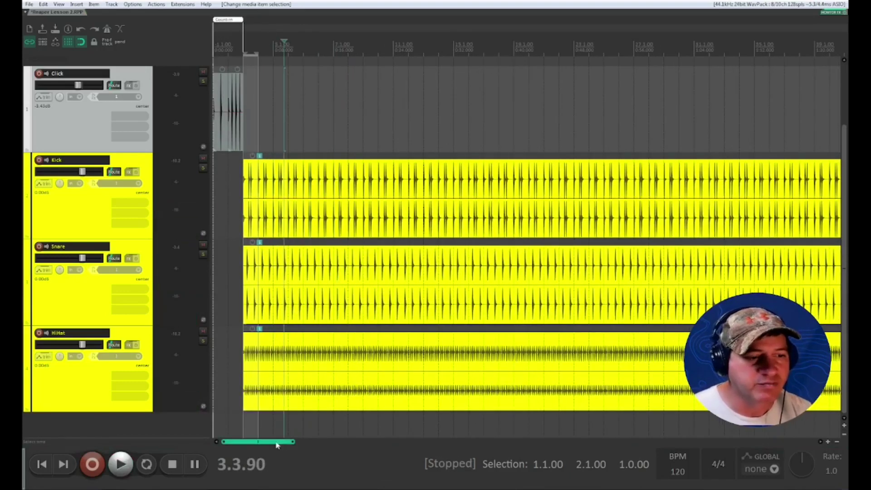
scroll(324, 195, up, 2)
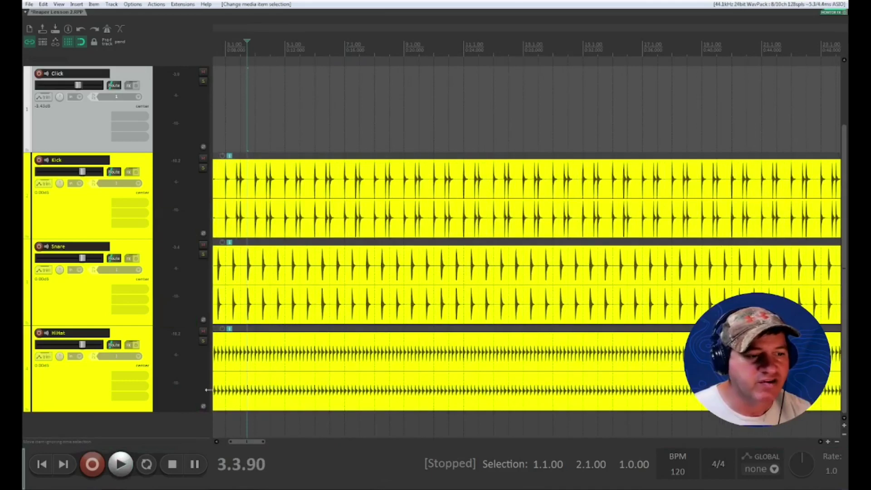
drag(256, 446, 247, 446)
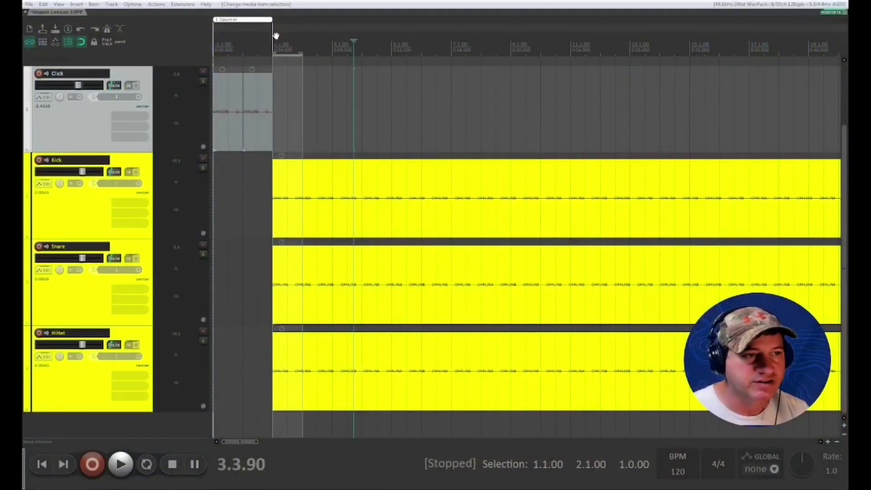
right_click(360, 52)
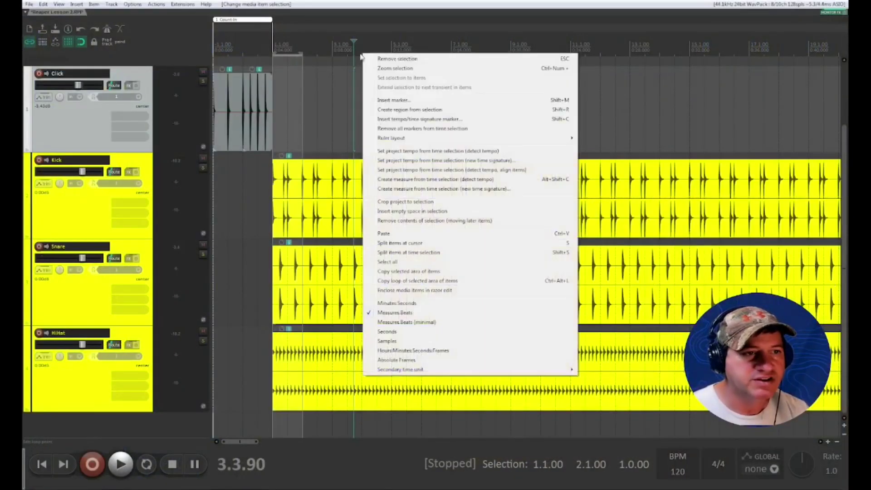
key(Escape)
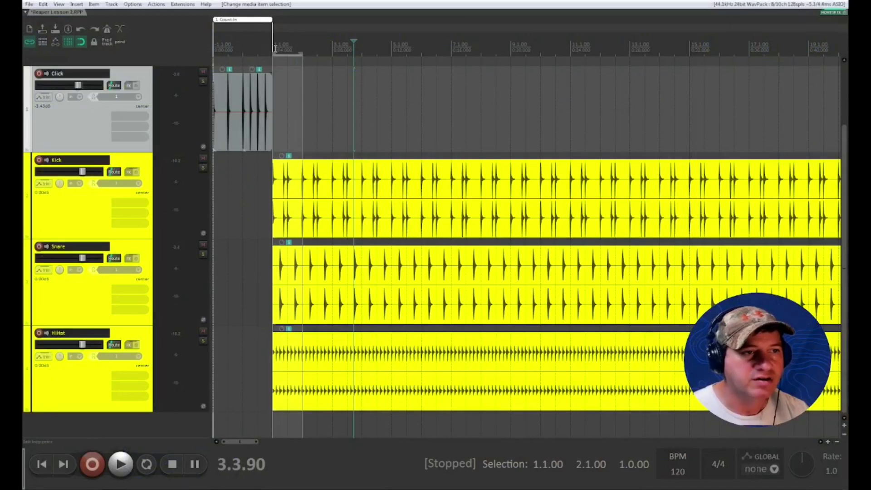
right_click(315, 48)
key(Escape)
- Set the time selection from 1.1.00 to 5.1.00 and create a region from it
drag(302, 51, 388, 47)
click(318, 51)
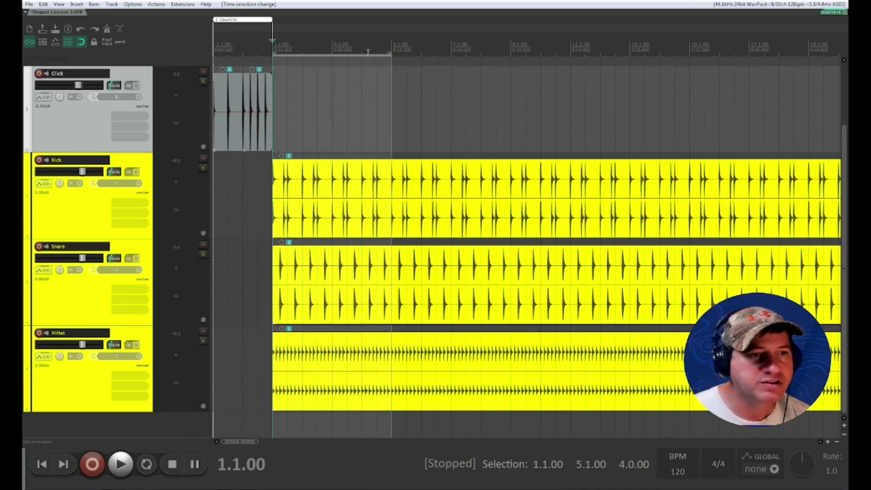
right_click(312, 46)
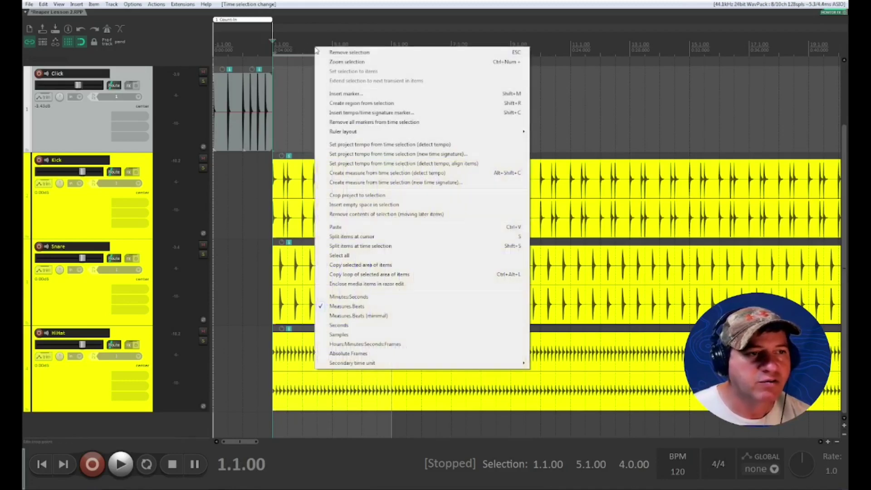
click(368, 103)
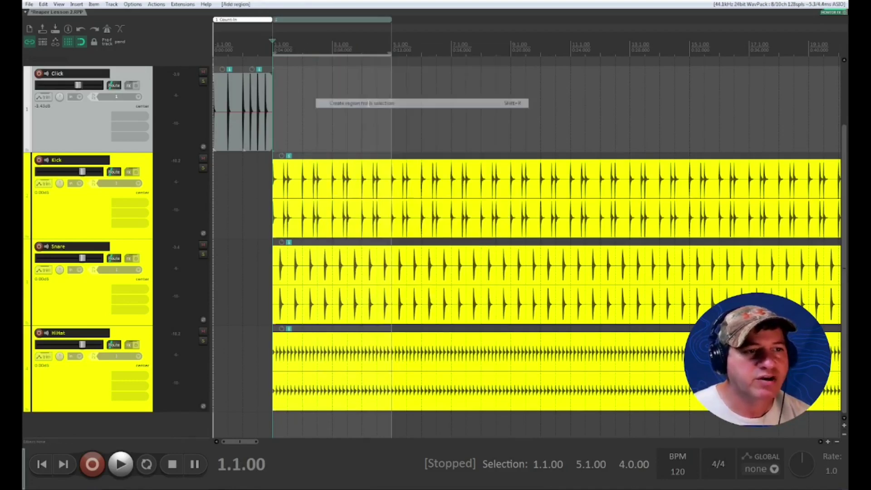
- Name the new four-bar region Intro and set its color to red
right_click(323, 20)
click(350, 23)
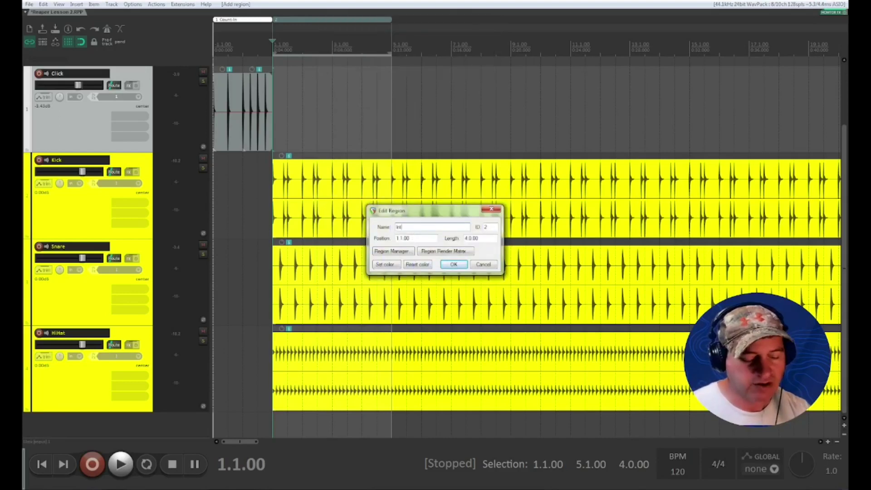
click(396, 263)
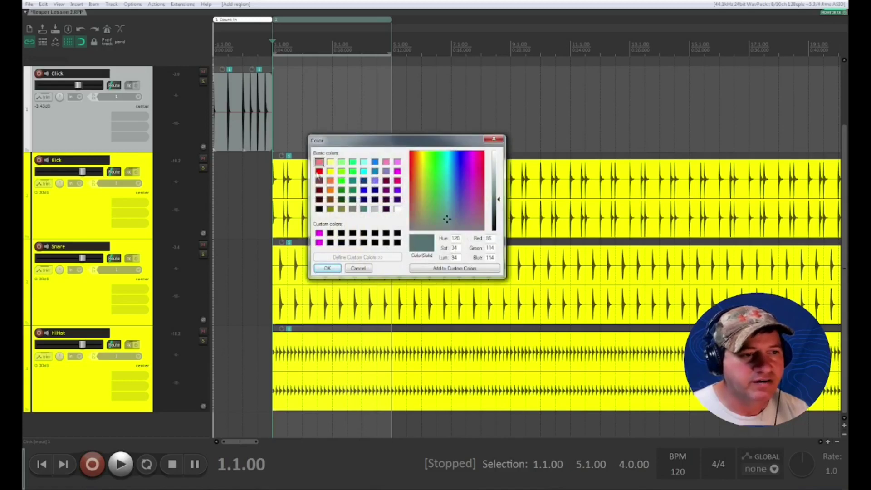
click(319, 171)
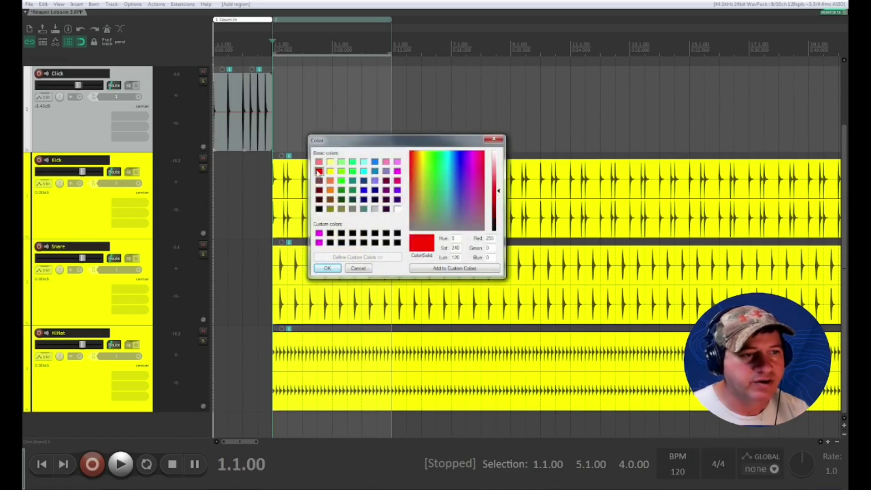
click(327, 268)
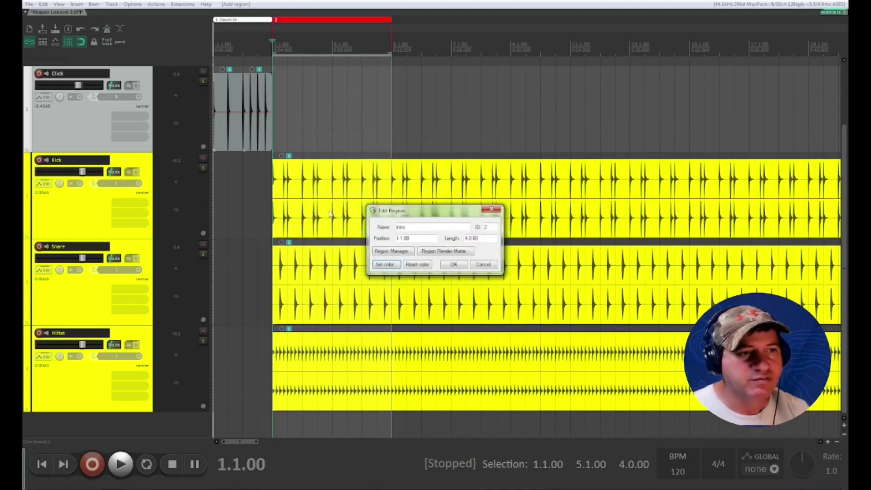
click(454, 264)
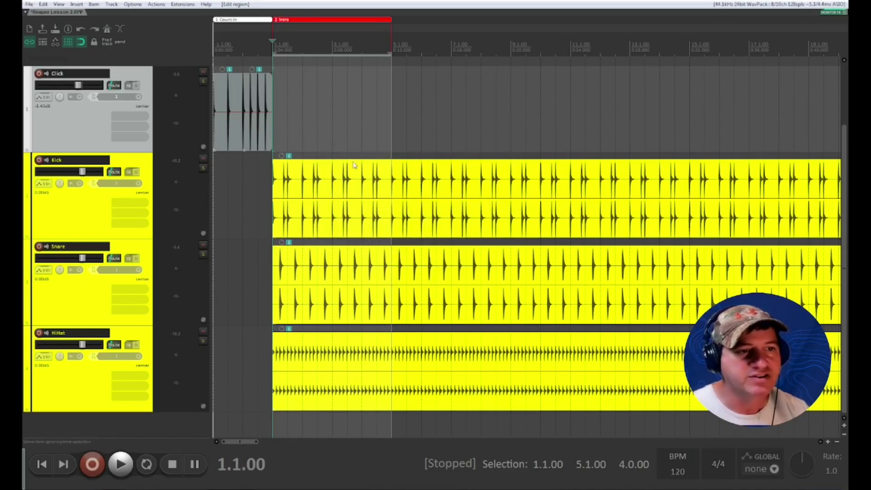
- Set the time selection from 5.1.00 to 21.1.00 and create a region from it
click(391, 127)
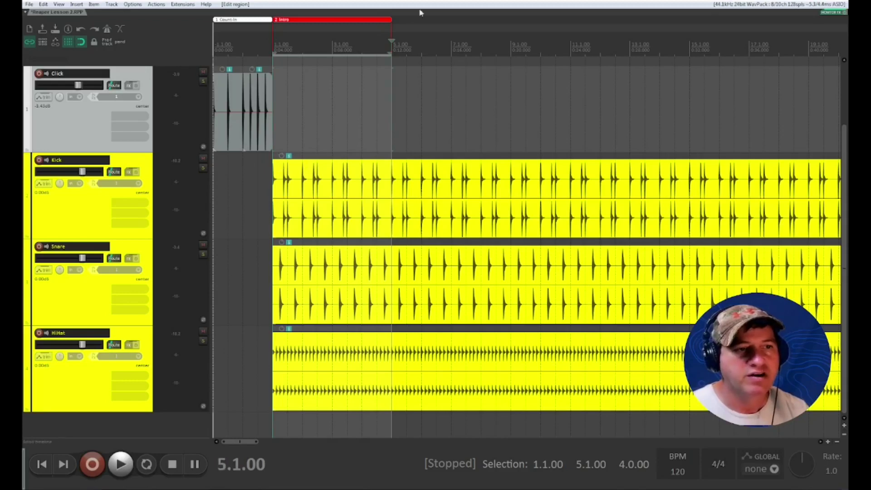
drag(393, 56, 558, 74)
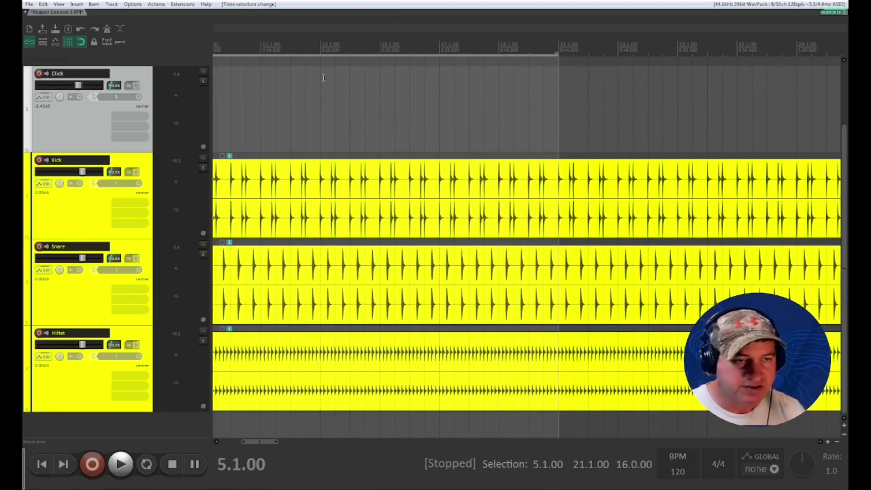
scroll(324, 78, down, 3)
right_click(298, 44)
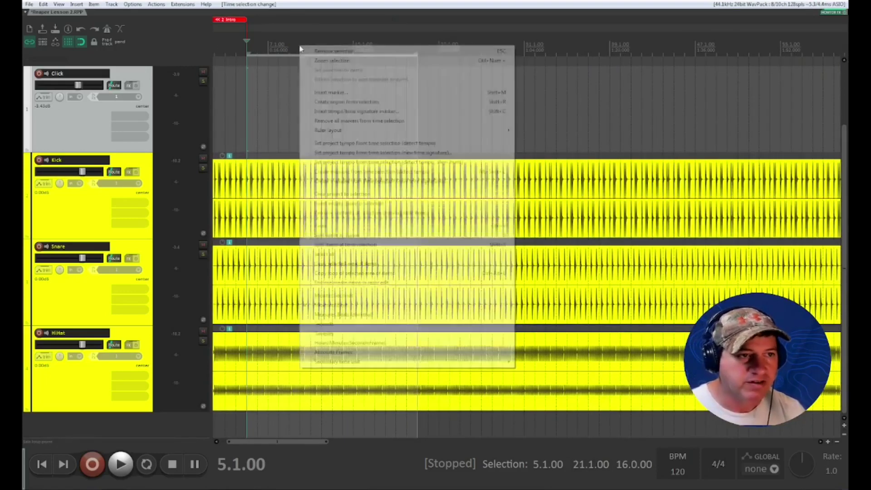
click(330, 105)
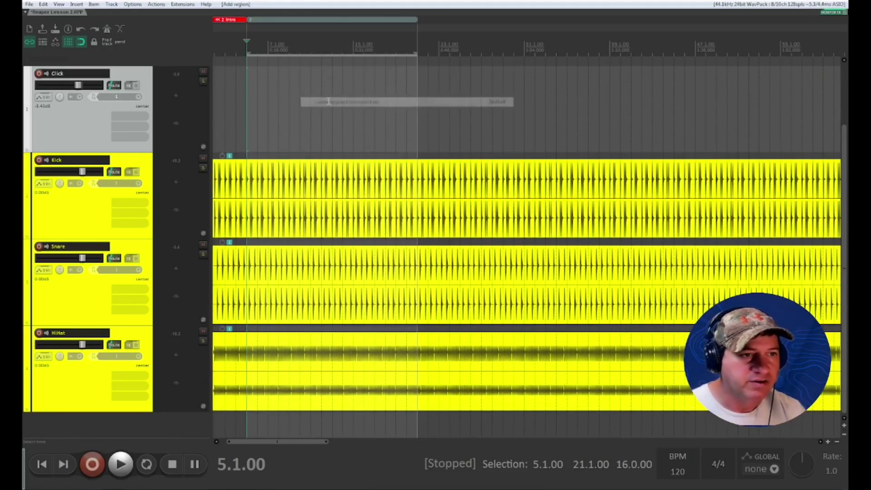
- Name the new 16-bar region after the Intro Verse 1 and set its color to orange
right_click(303, 23)
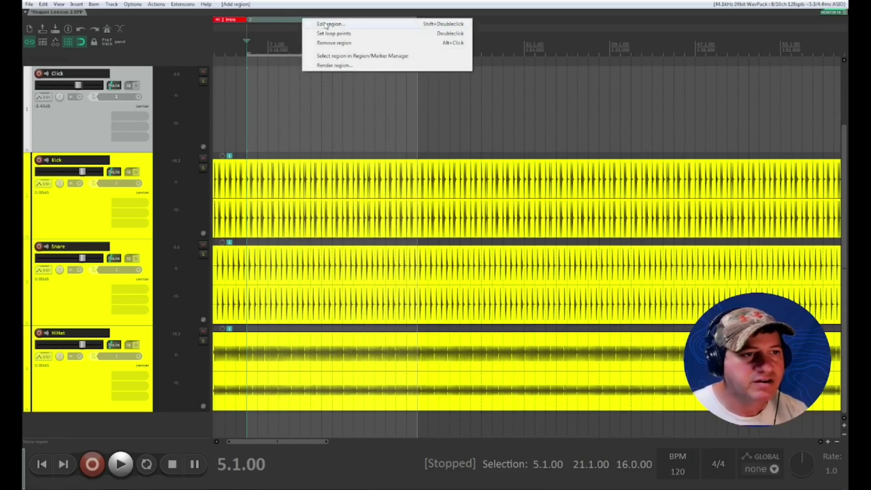
click(324, 26)
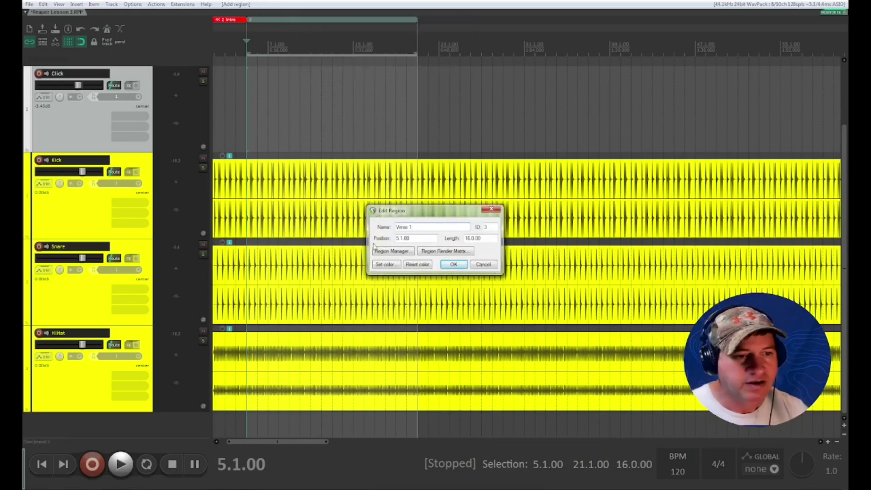
click(384, 265)
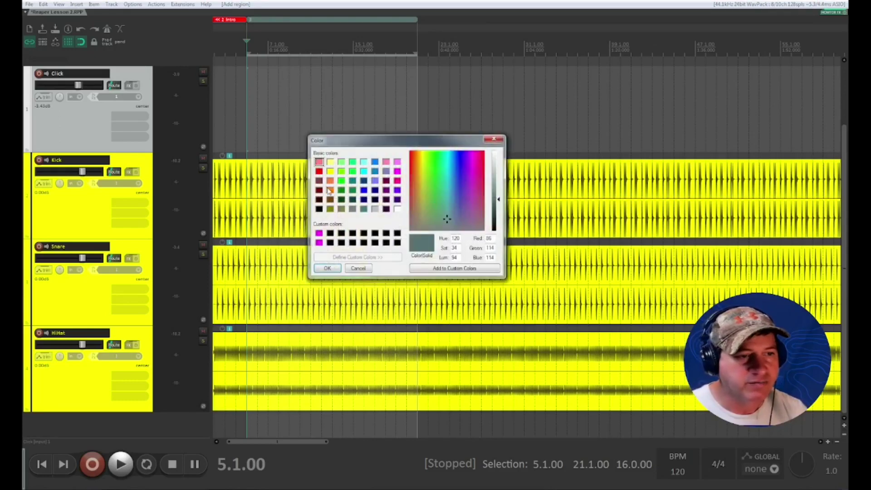
click(329, 190)
click(328, 268)
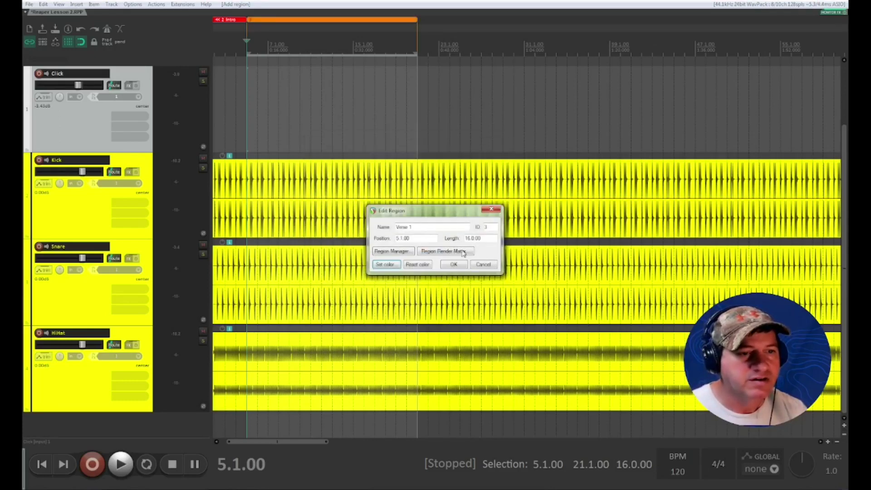
click(453, 264)
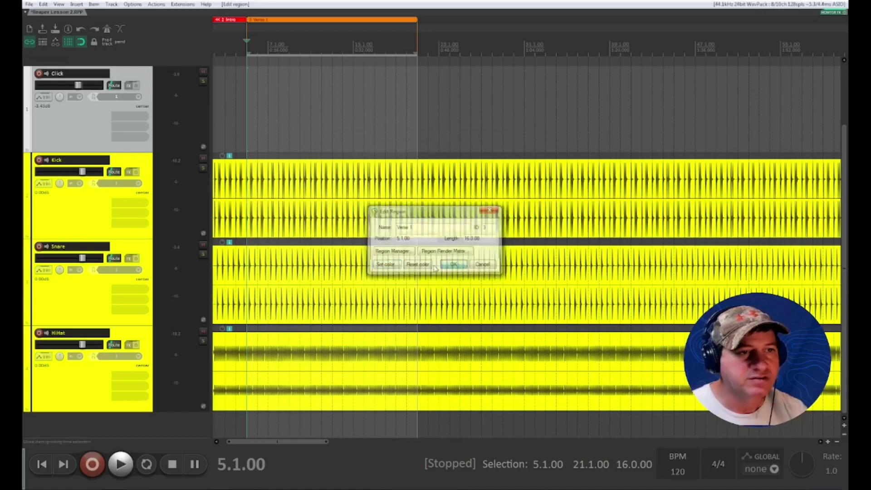
- Set the time selection from 21.1.00 to 29.1.00 and create a region from it
scroll(307, 119, down, 2)
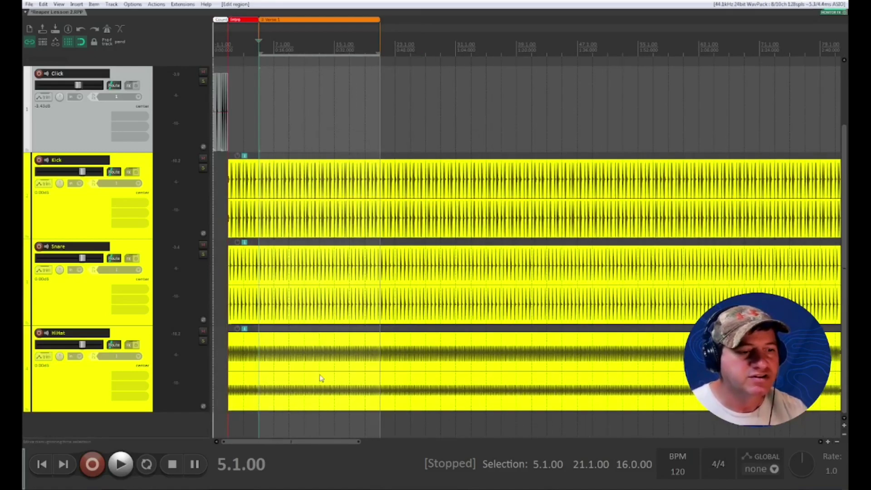
scroll(259, 91, up, 1)
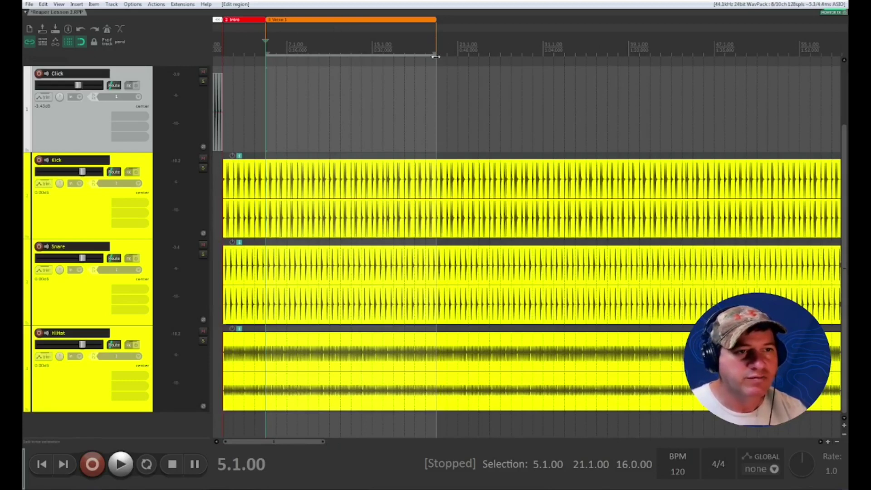
drag(437, 44, 526, 53)
right_click(465, 37)
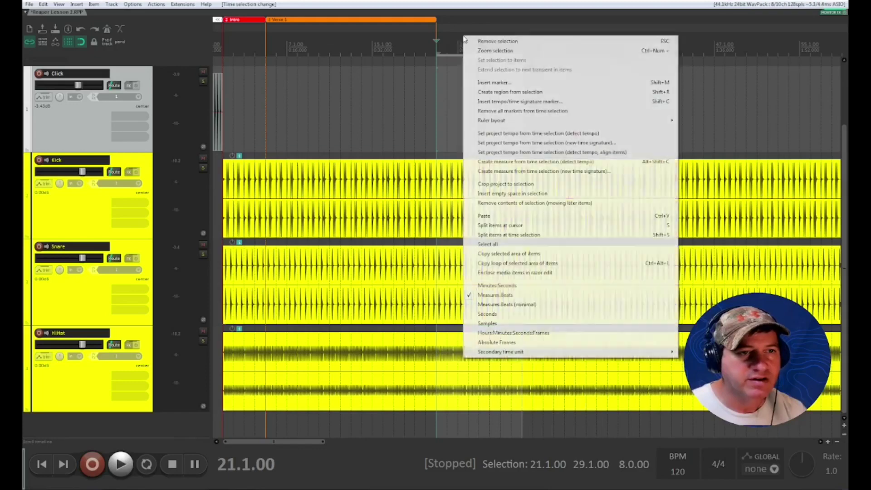
click(482, 92)
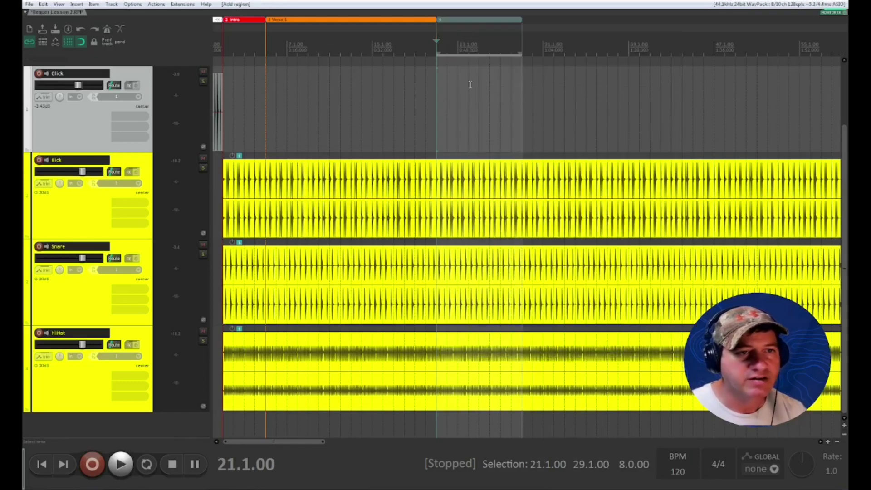
- Name the new eight-bar region after Verse 1 Chorus and set its color to yellow
right_click(466, 23)
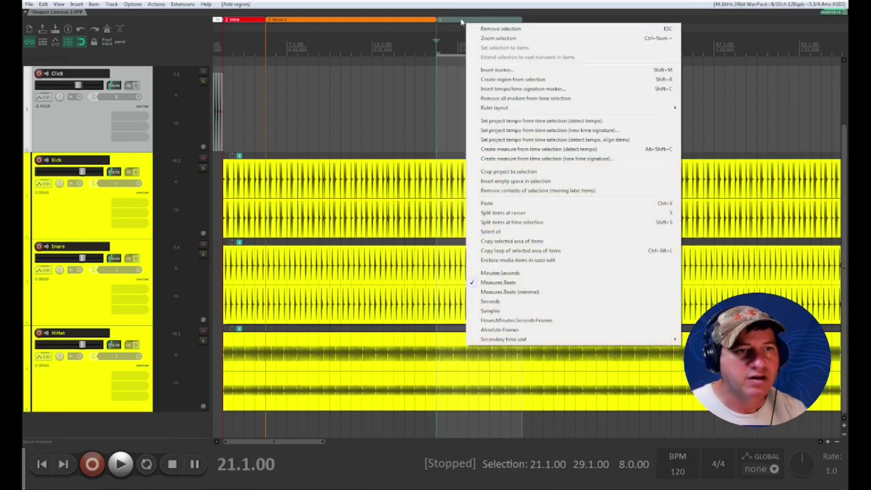
right_click(461, 21)
click(480, 24)
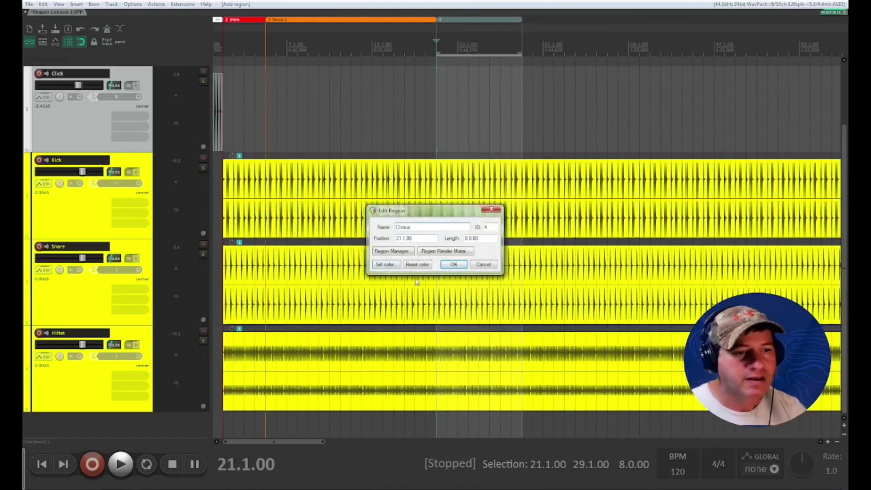
click(386, 265)
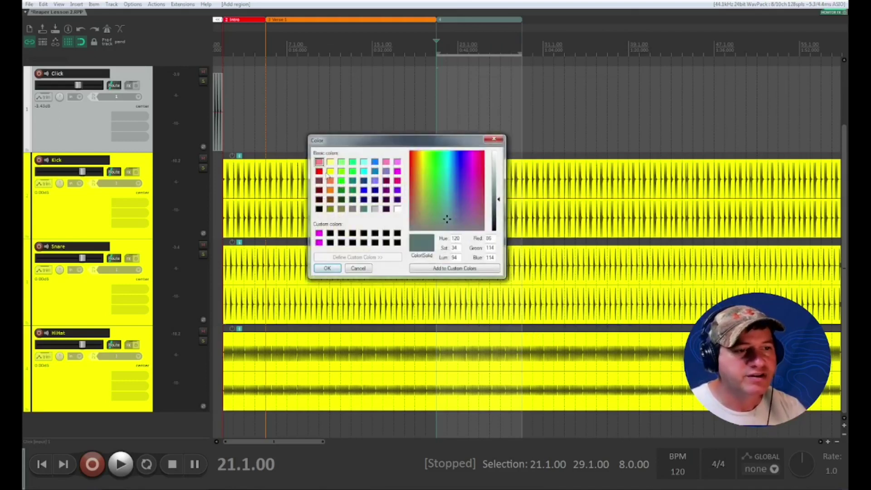
click(330, 171)
click(327, 268)
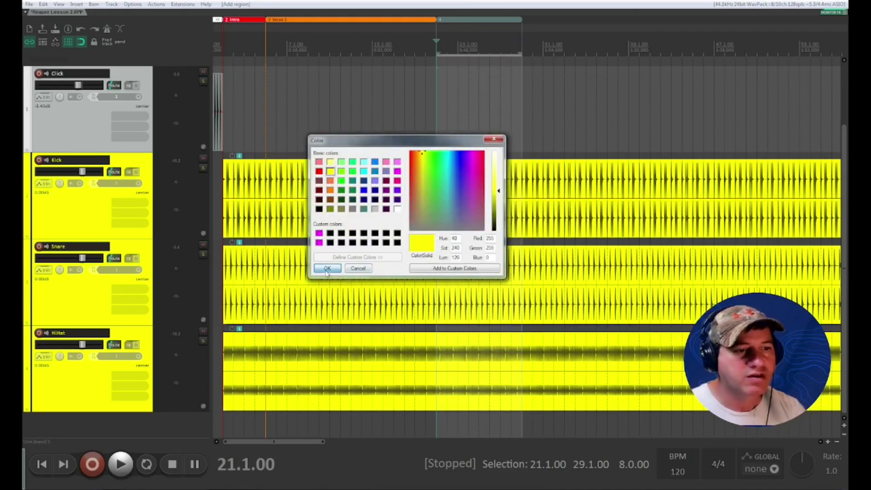
click(454, 265)
- Copy the Verse 1 region to directly after the Chorus, and copy the Chorus region to directly after that second verse
scroll(414, 172, down, 3)
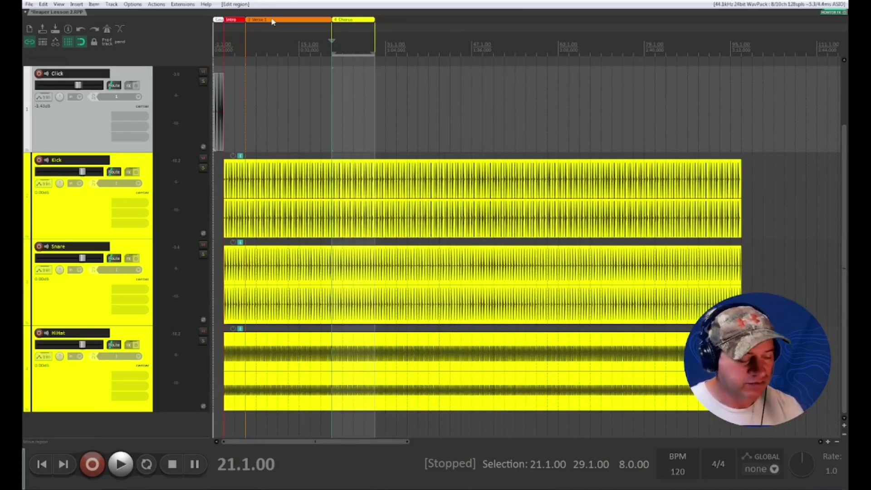
drag(278, 23, 408, 19)
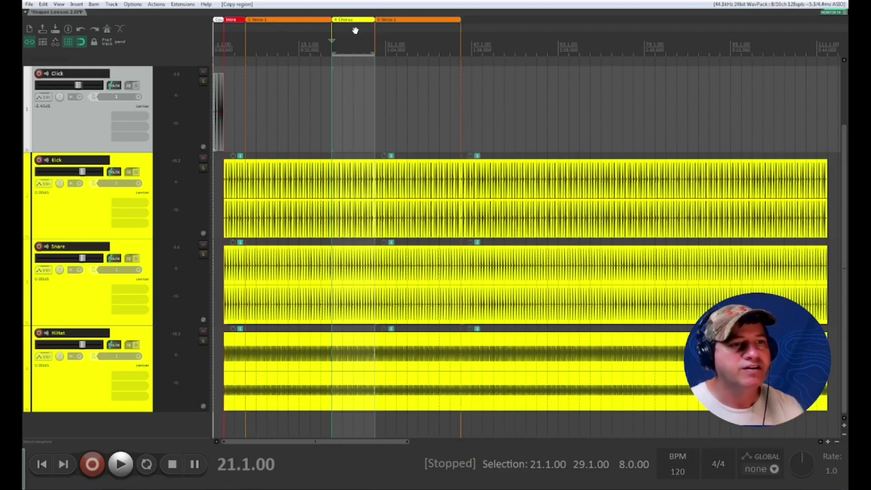
drag(355, 24, 464, 21)
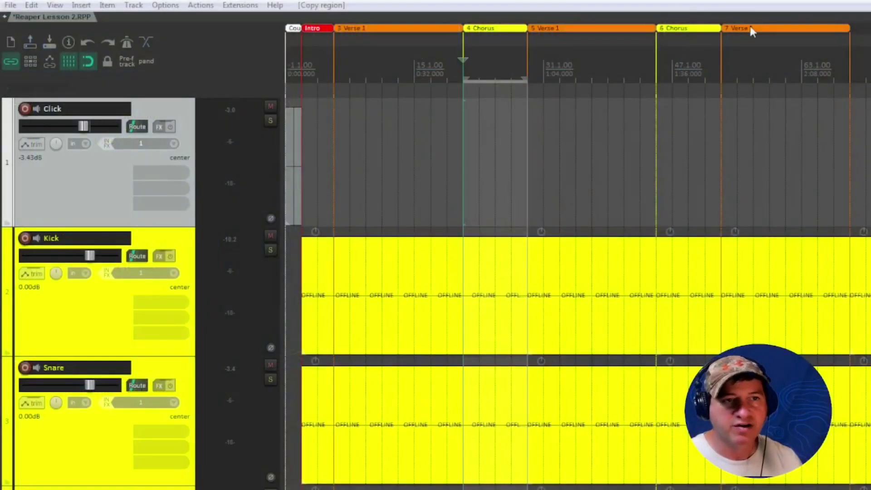
- Undo the last region copy, the verse after the second Chorus, and redo it
click(84, 40)
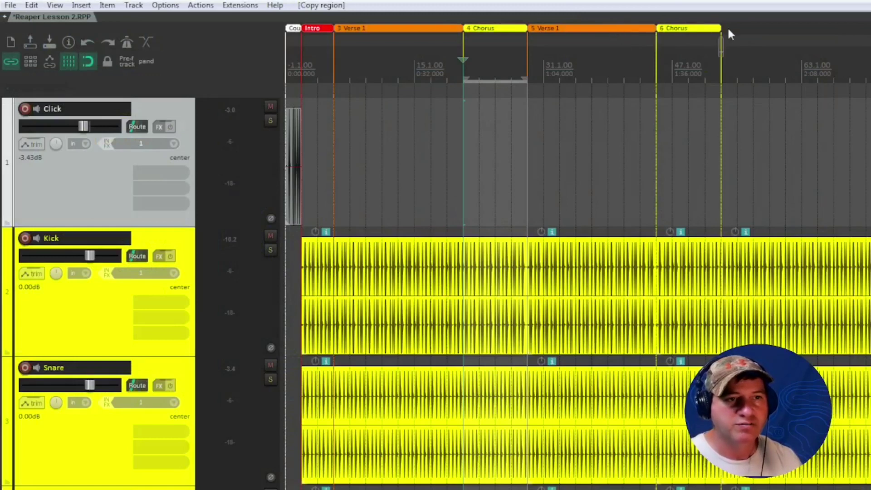
key(ctrl+shift+z)
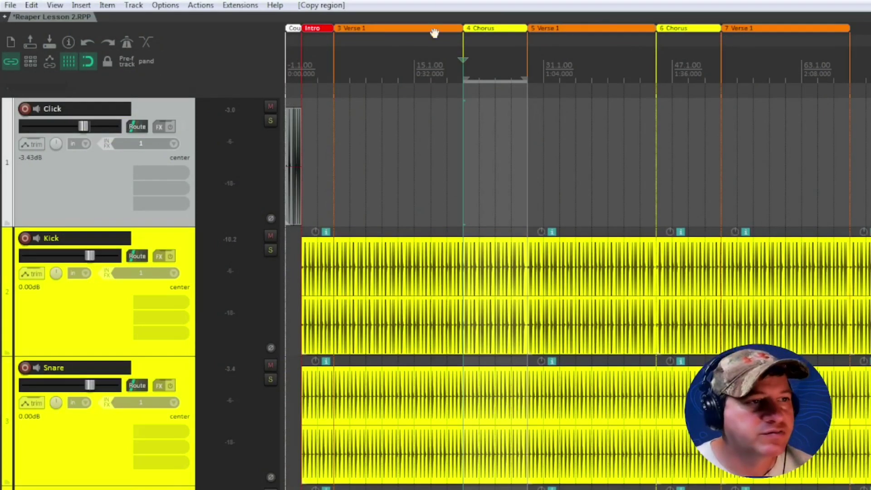
- Rename the copied verse region at 29.1.00 as Verse 2 and set its color to green
right_click(584, 34)
click(594, 41)
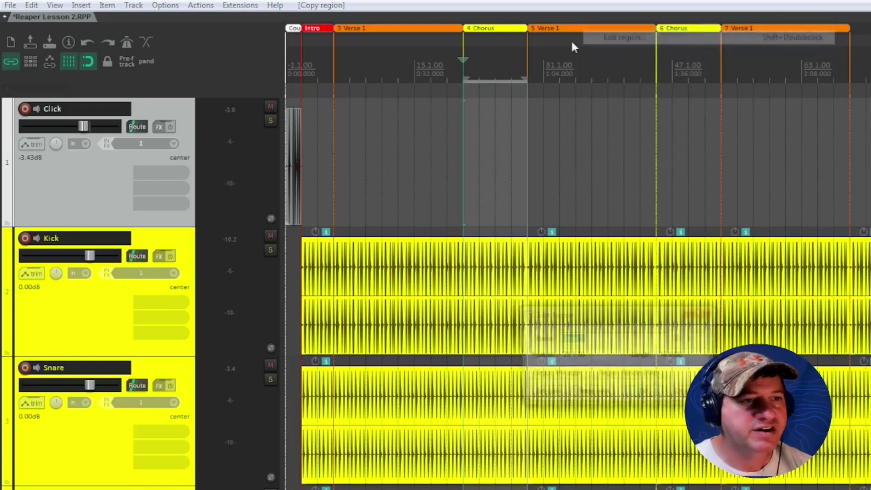
click(594, 343)
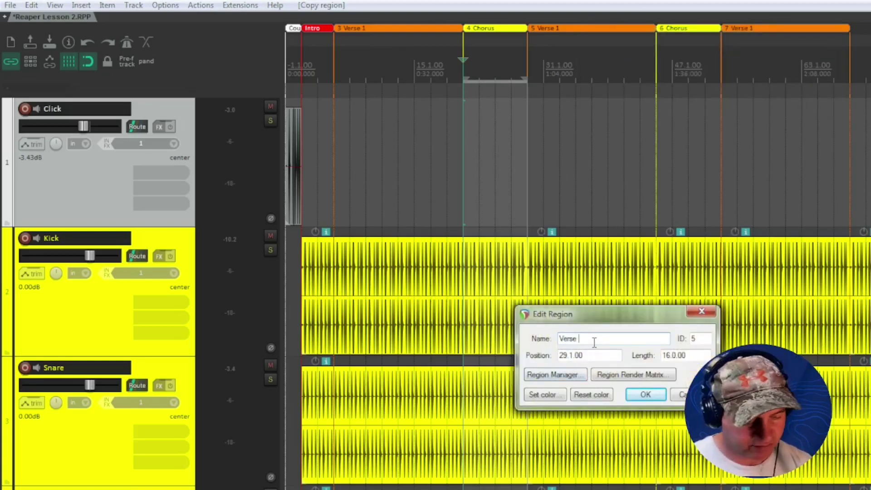
click(543, 394)
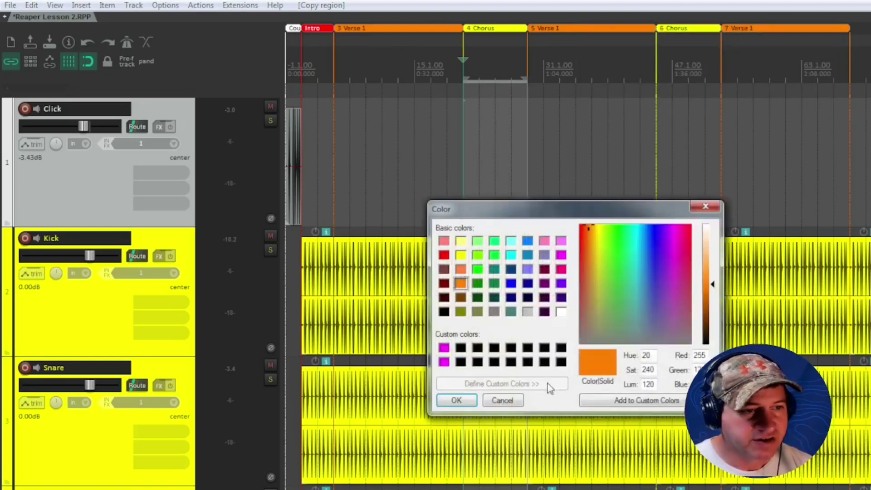
click(478, 269)
click(457, 400)
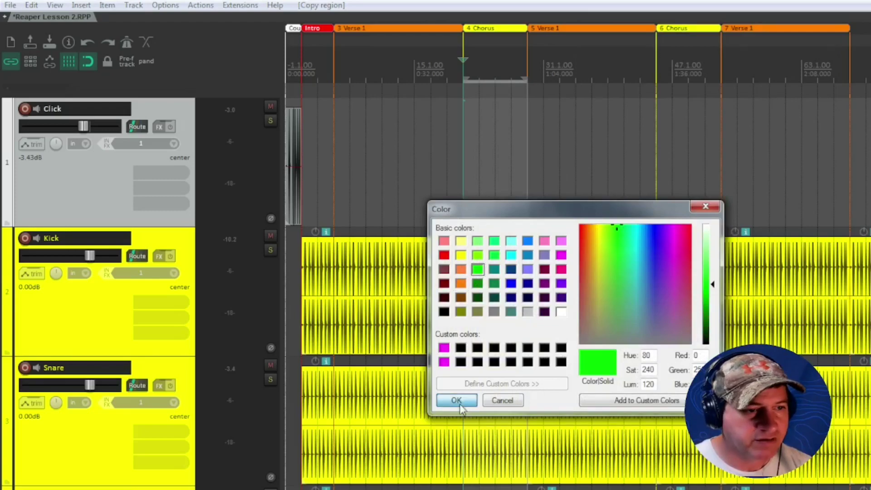
click(645, 394)
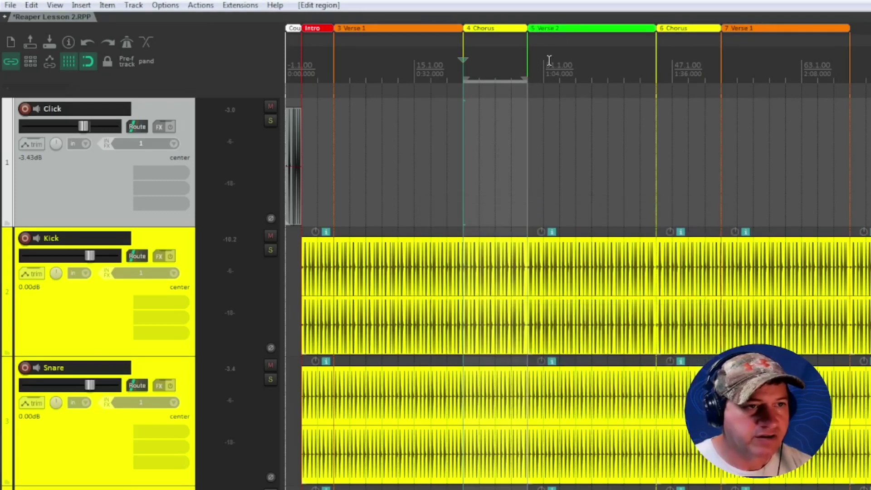
- Rename the copied verse region at 53.1.00 as Solo and set its color to blue
right_click(772, 28)
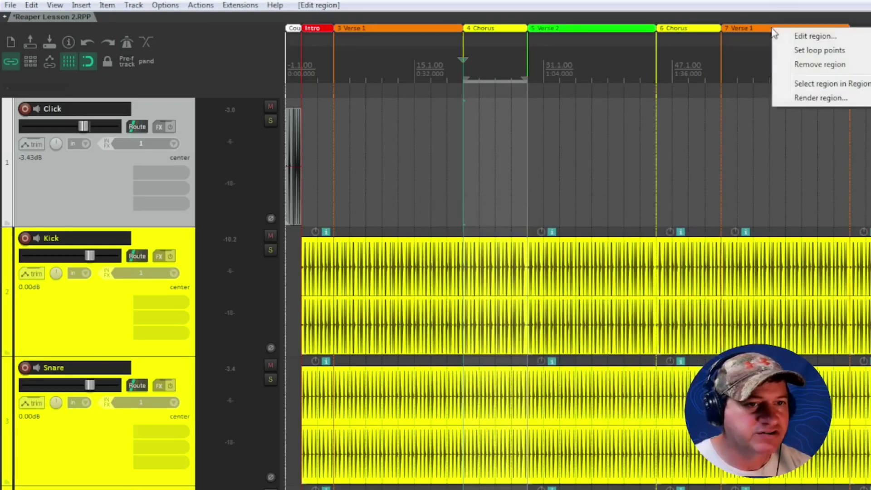
click(827, 38)
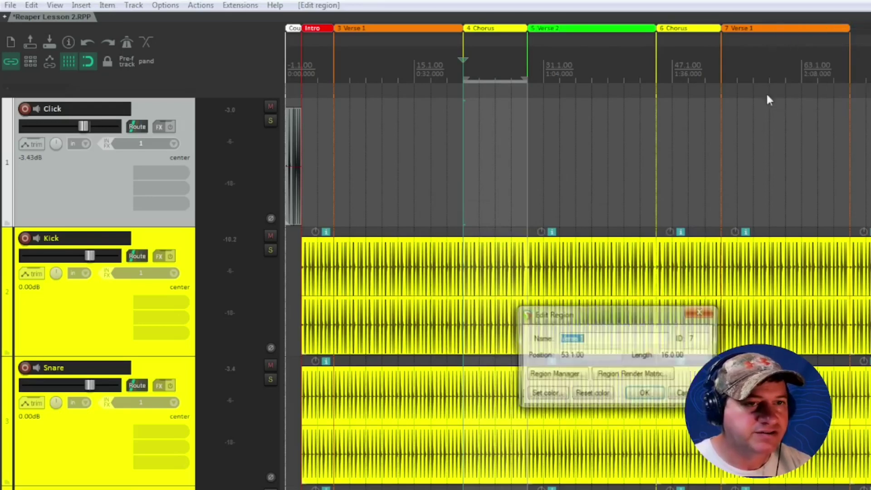
text(Solo)
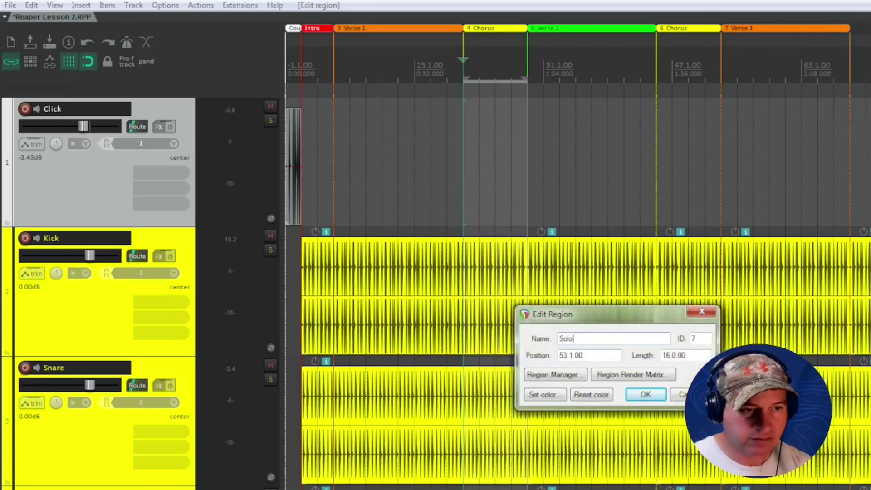
click(545, 394)
click(512, 284)
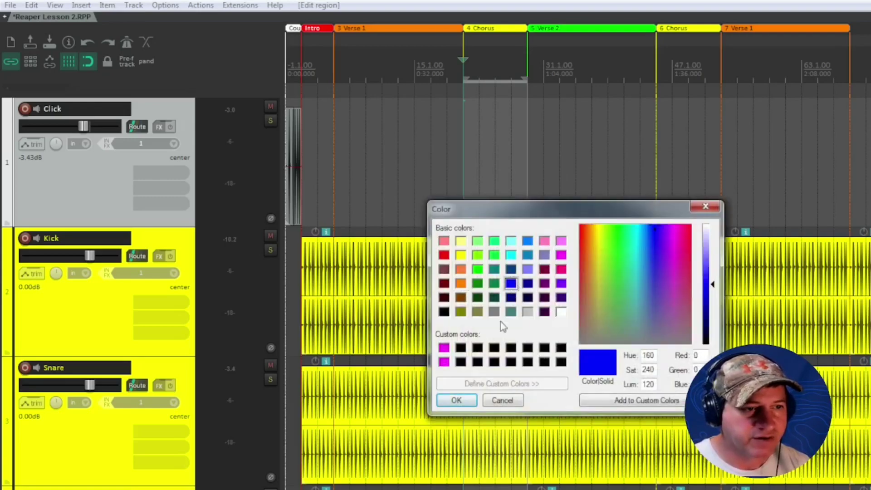
click(457, 400)
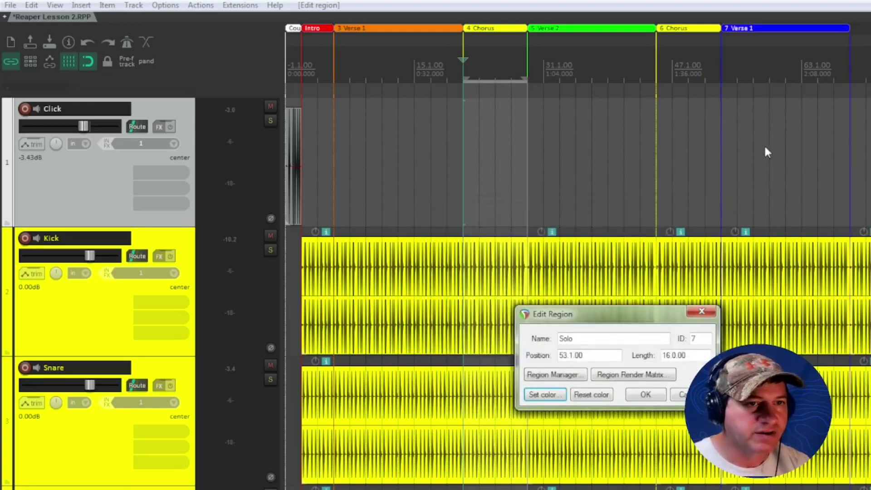
click(646, 395)
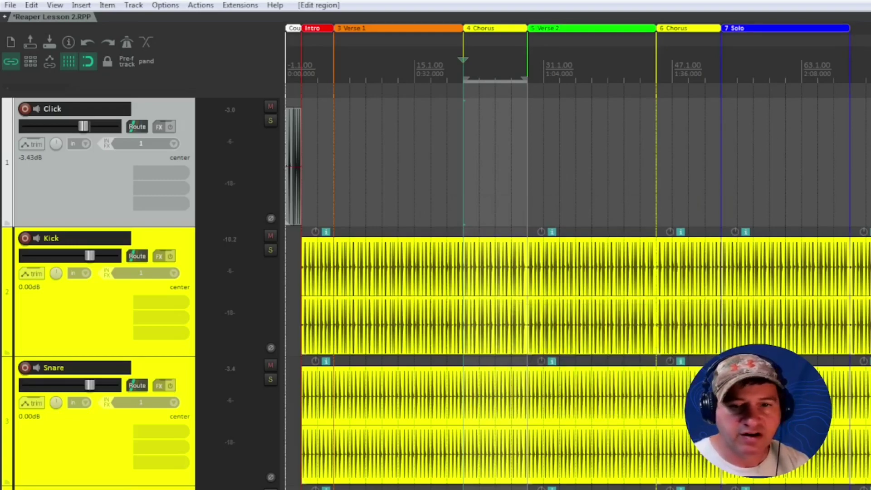
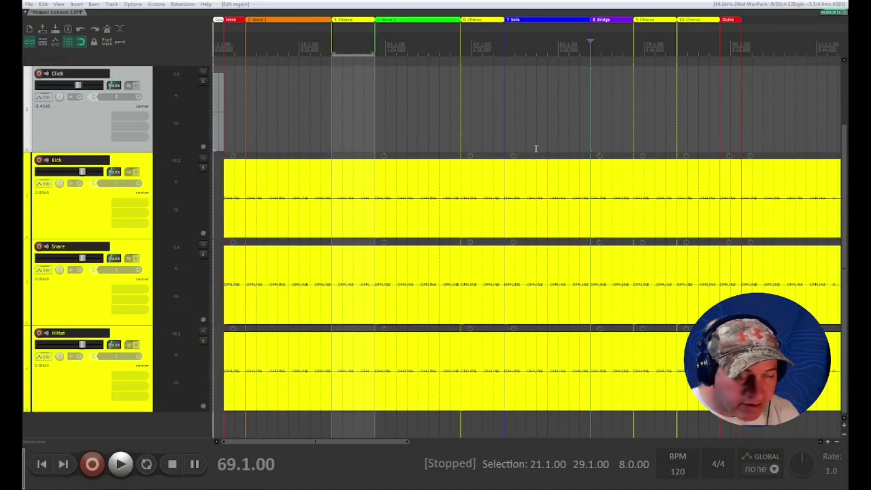
- Add a new track below HiHat and name it Bass
click(290, 208)
scroll(464, 198, up, 3)
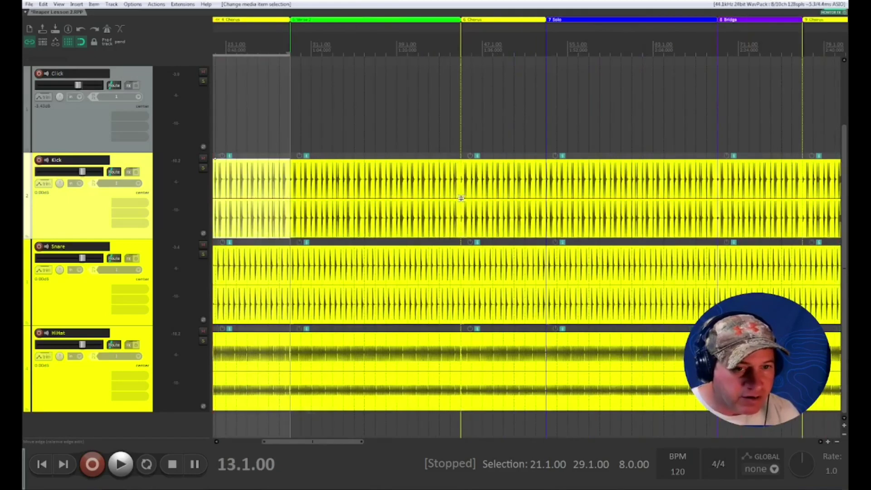
key(Home)
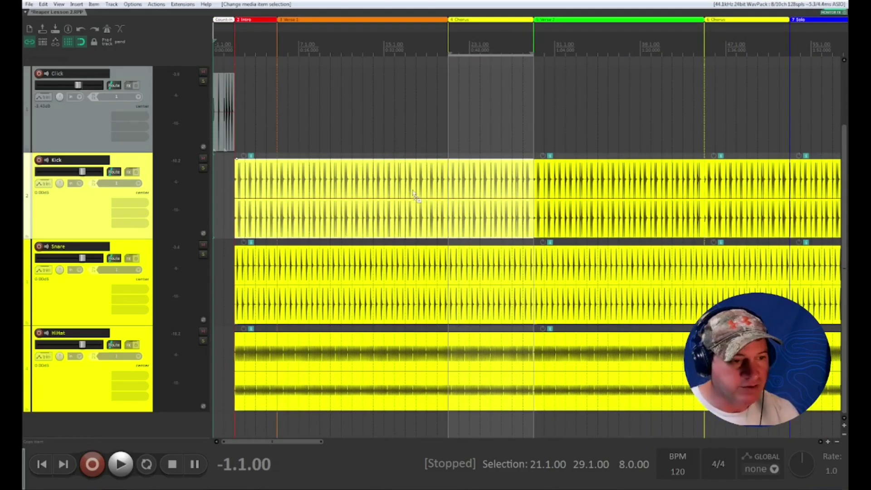
scroll(403, 200, down, 2)
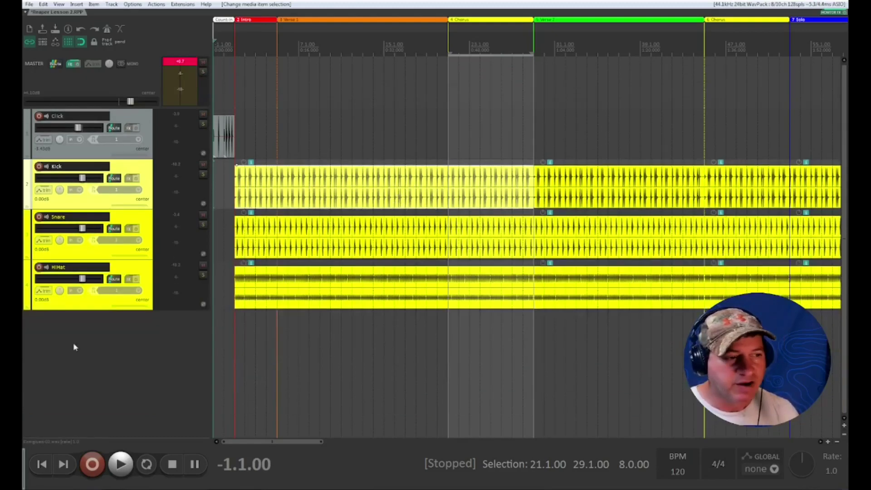
double_click(72, 331)
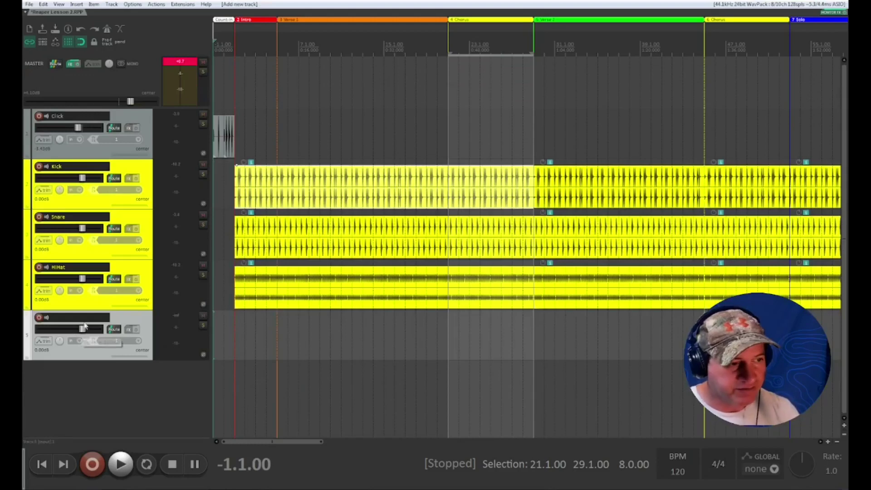
double_click(80, 316)
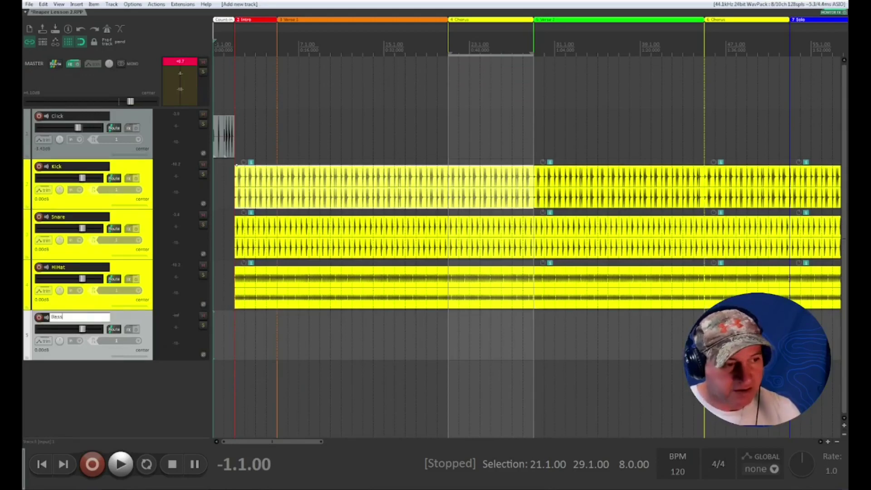
text(Bass)
key(Return)
- Add another new track below Bass and name it Guitar
double_click(71, 370)
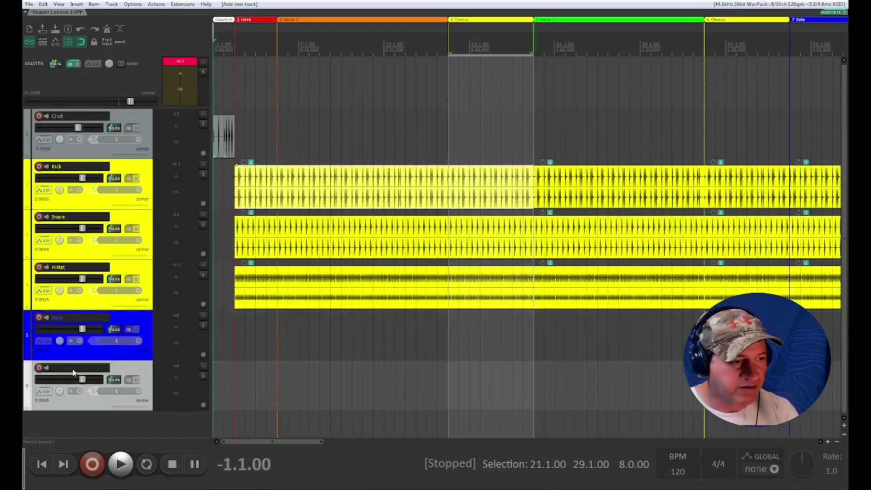
double_click(73, 368)
text(Guitar)
key(Return)
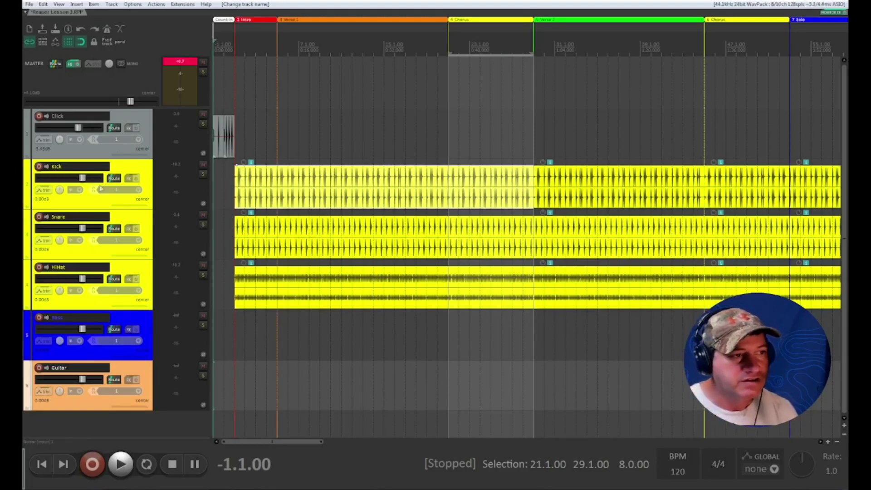
- Arm the Bass track and record a bass take from the project start into bar 18
click(158, 75)
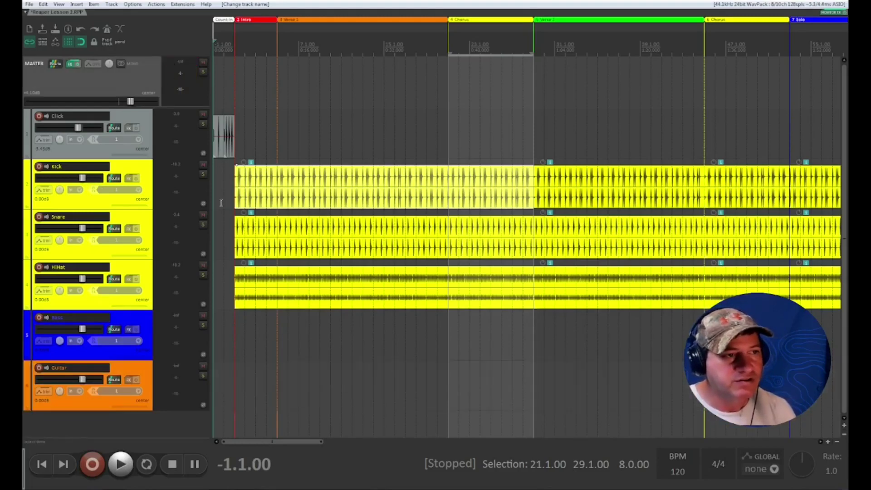
click(39, 318)
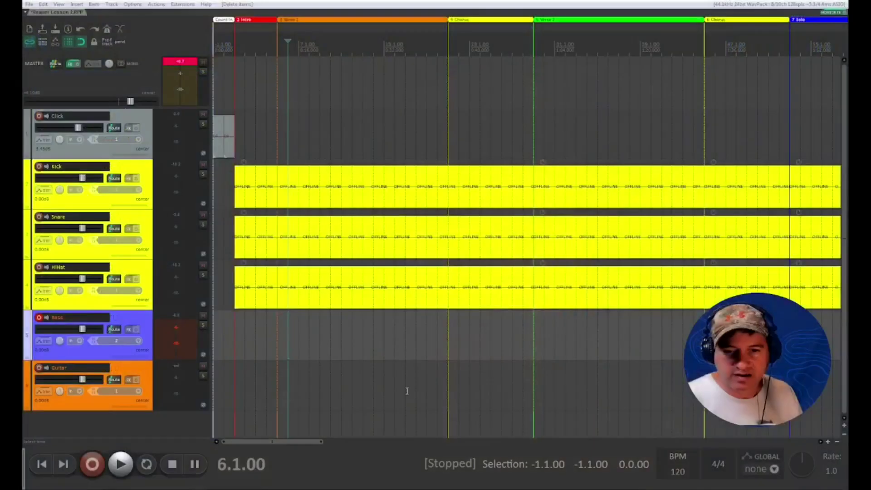
click(39, 318)
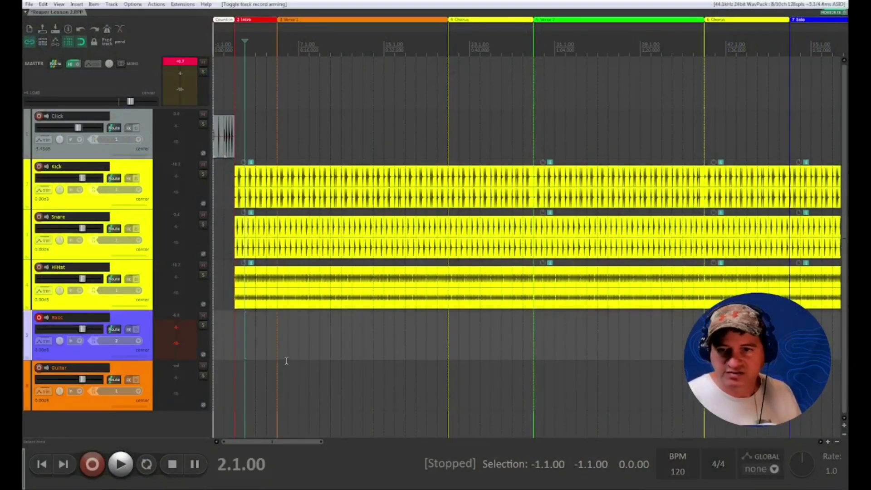
key(Home)
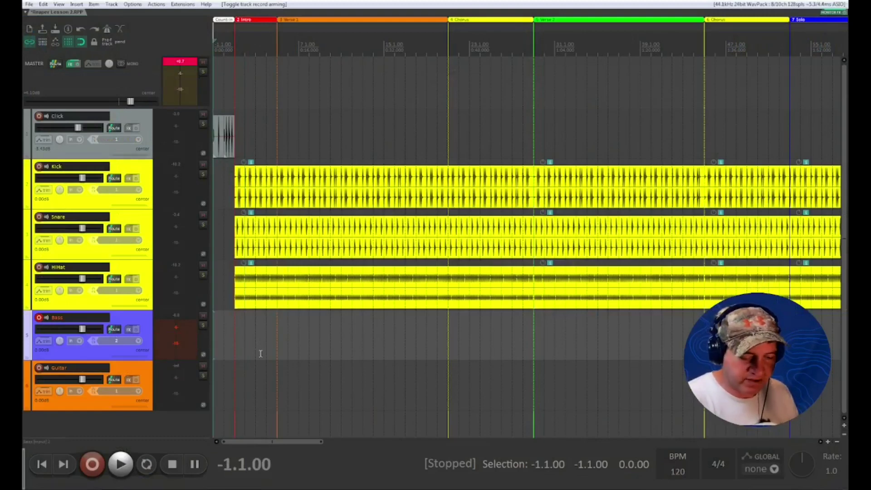
key(ctrl+r)
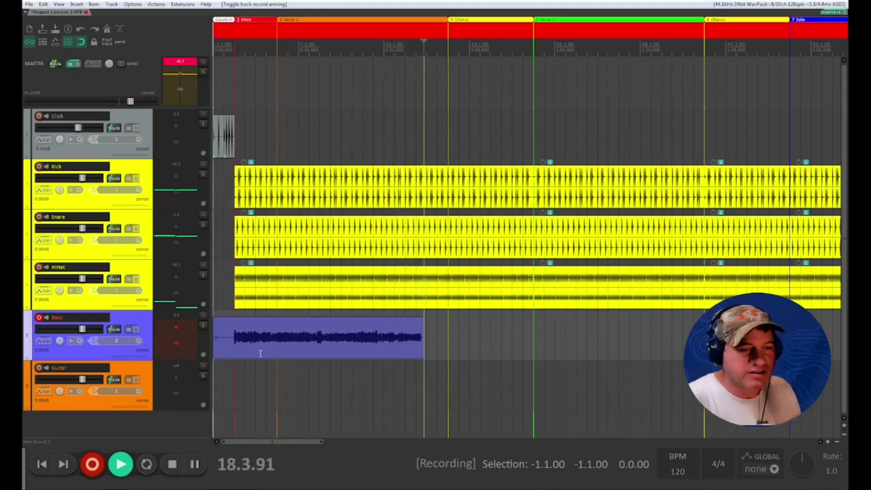
key(space)
- Lower the recorded bass item's volume to -2.90 dB and play the song from about bar 3 with the Bass track disarmed
drag(220, 312, 219, 328)
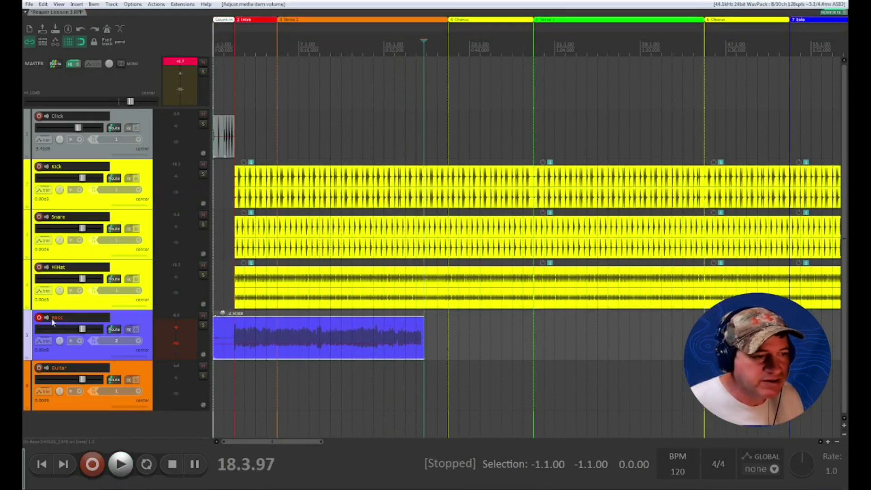
click(39, 318)
click(256, 336)
key(space)
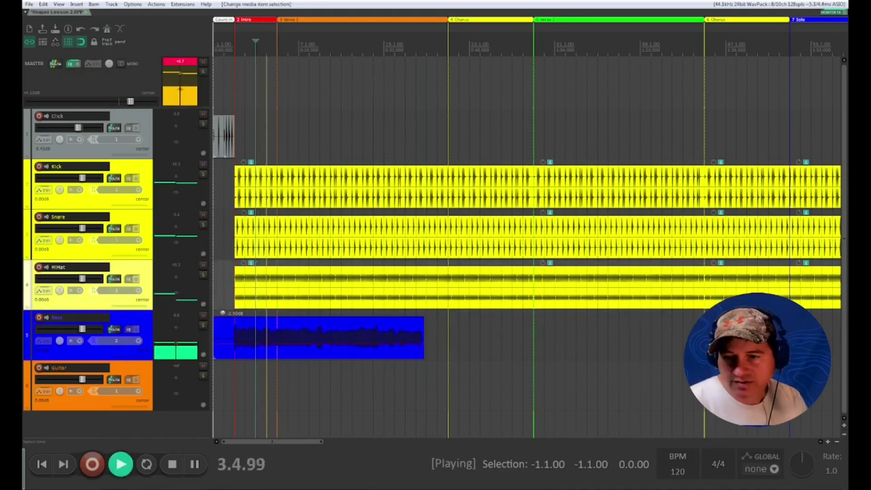
- Raise the Bass track's level to about 6.7 dB and the HiHat track's level slightly in the mixer during playback
key(ctrl+m)
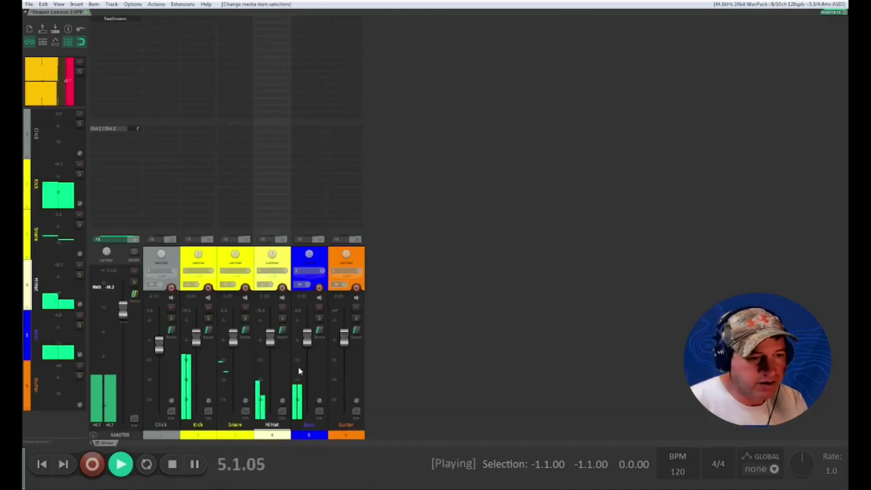
drag(307, 338, 272, 338)
click(246, 339)
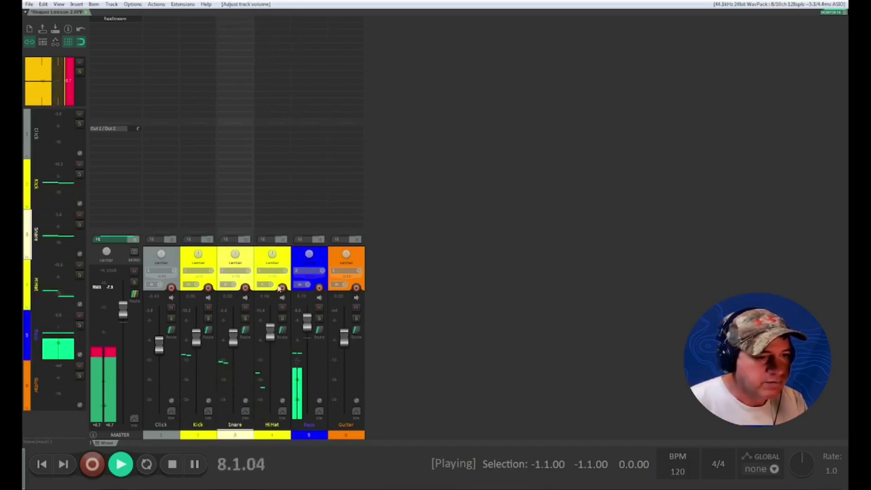
- Pan the HiHat track 41% left and raise the Snare and Kick tracks to about 2 dB each
drag(272, 254, 273, 268)
drag(233, 338, 196, 333)
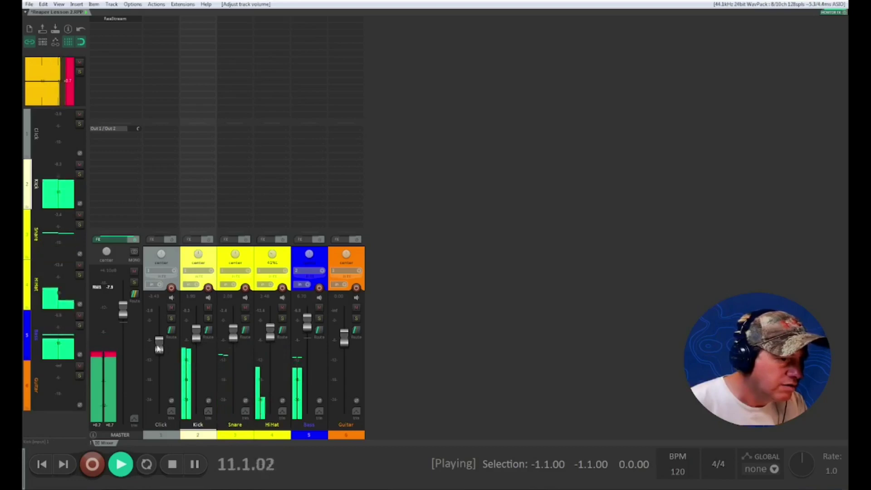
key(space)
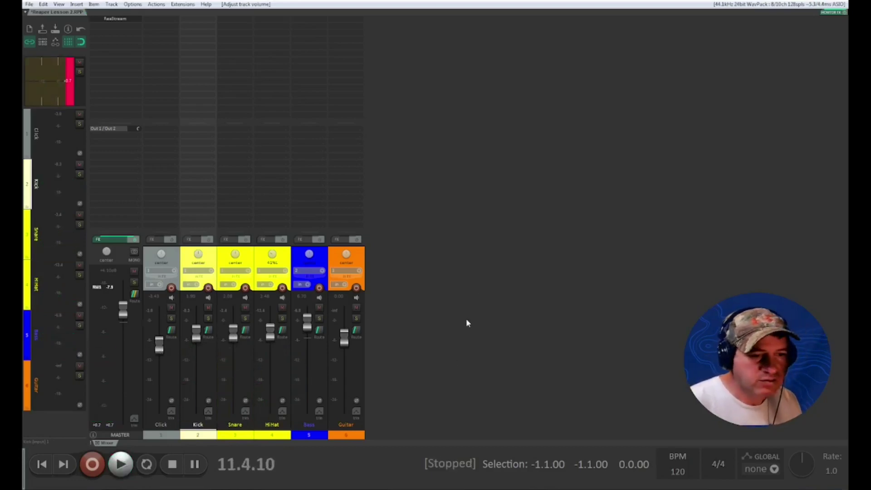
key(ctrl+m)
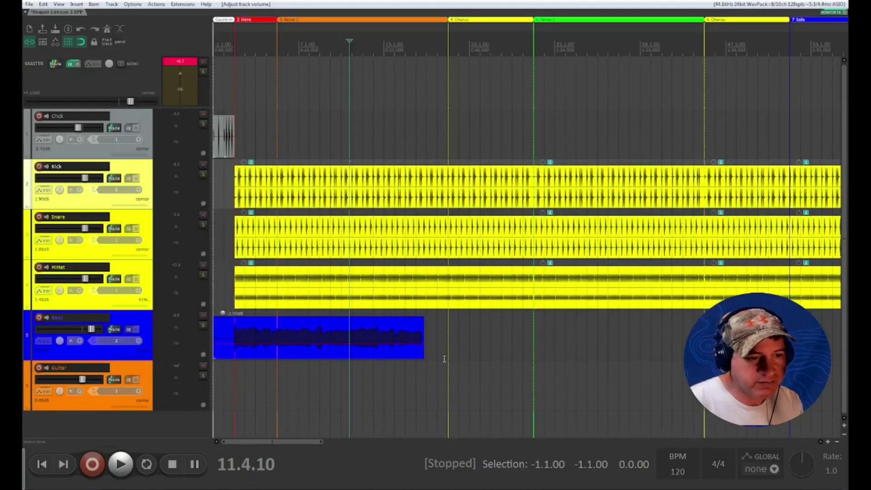
- Reset the master peak meter and arm the Guitar track for recording
click(240, 381)
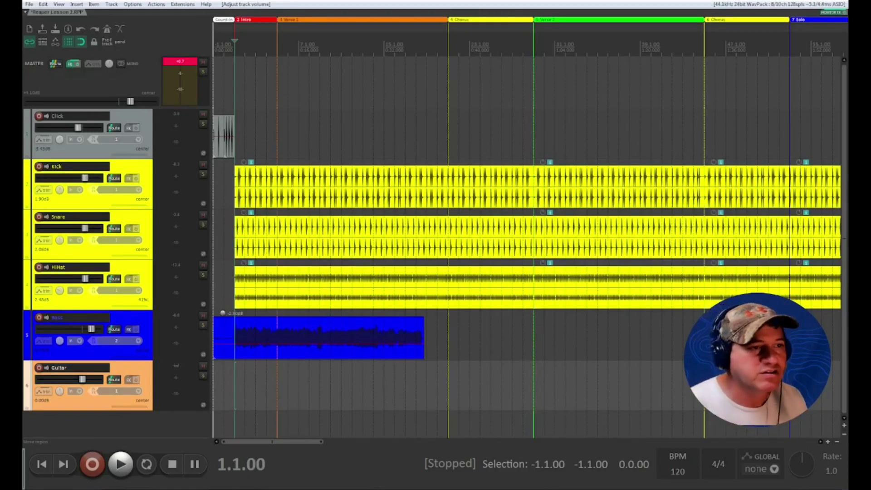
click(188, 67)
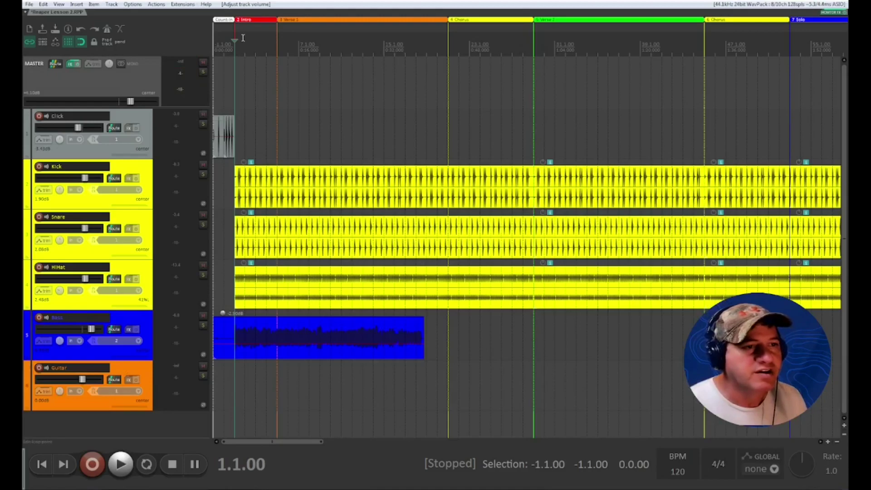
scroll(485, 37, down, 3)
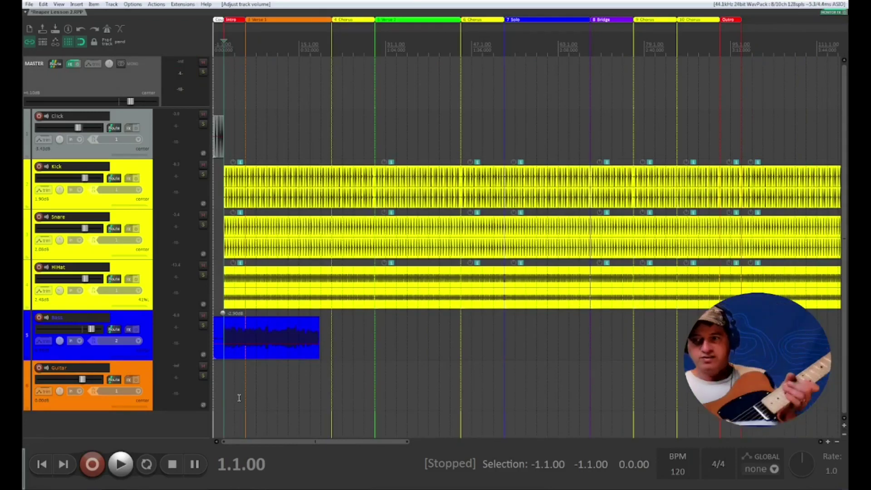
click(291, 388)
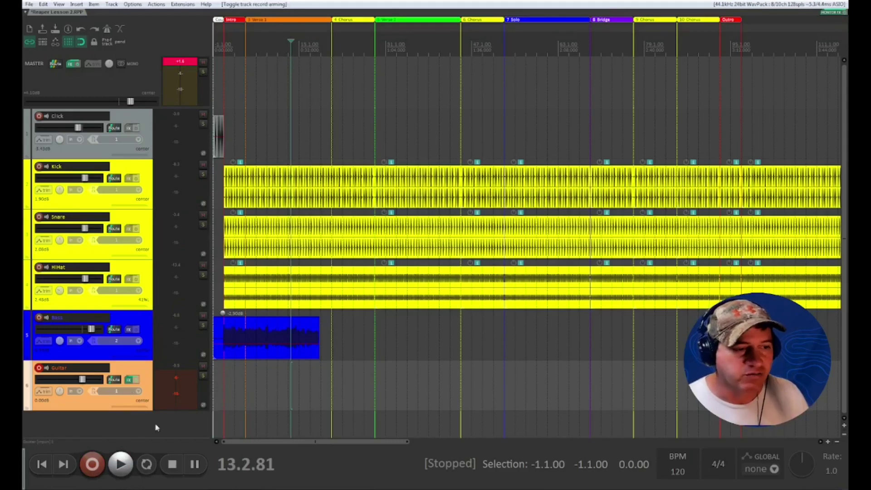
key([)
key(shift+m)
click(483, 260)
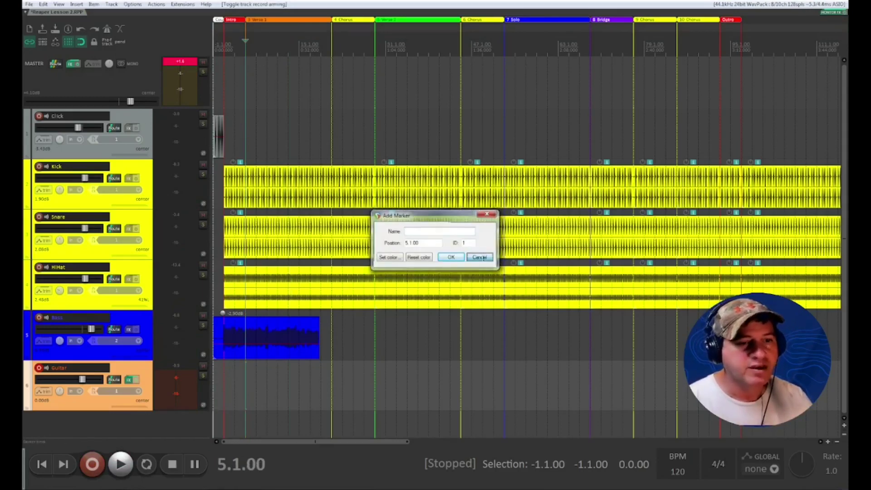
- Add a marker named G at 1.1.00, the start of the Intro region
click(224, 75)
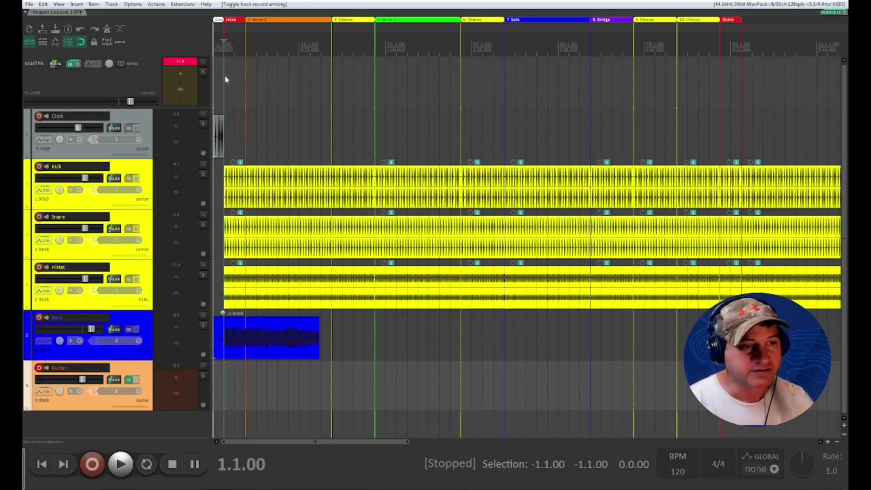
key(shift+m)
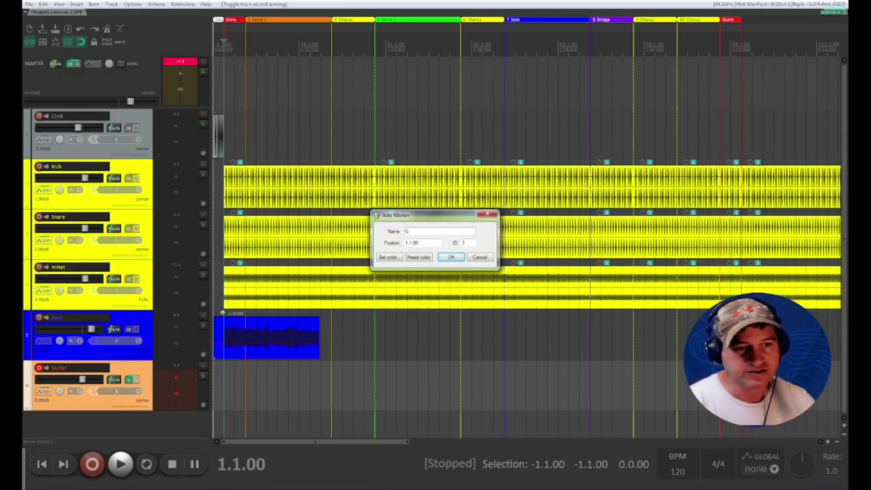
text(G)
click(451, 257)
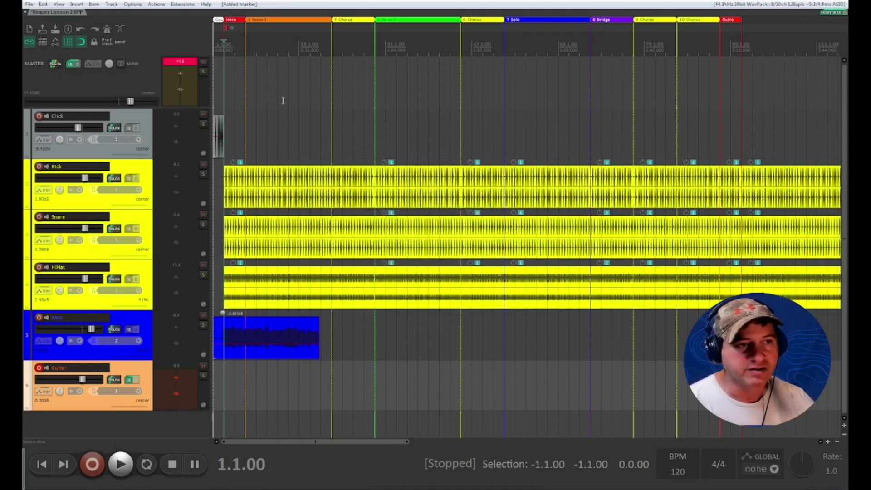
- Rename the marker at the start of the Intro as A
right_click(226, 30)
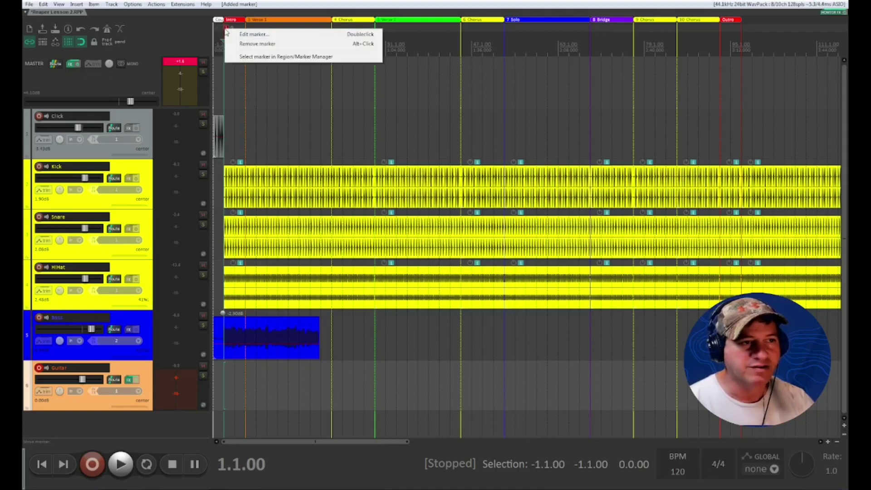
click(257, 36)
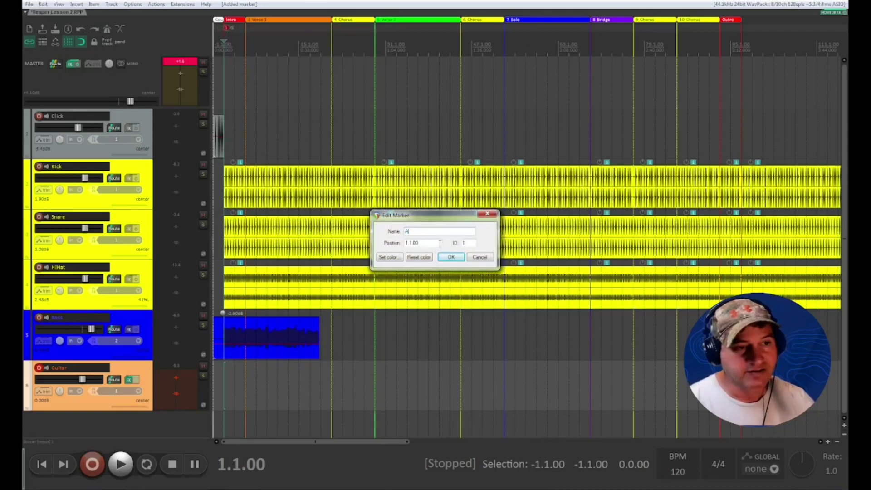
text(A)
click(450, 258)
- Add a marker named A at 5.1.00, the start of the Verse 1 region
click(316, 108)
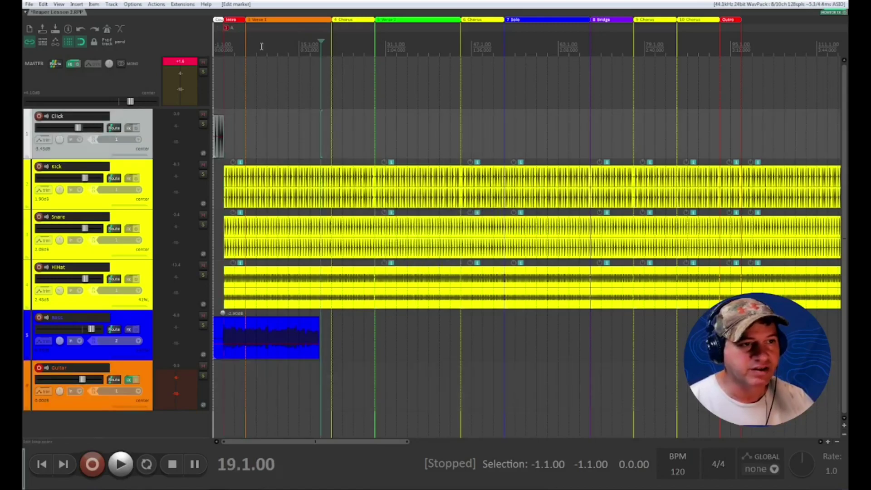
click(245, 30)
right_click(247, 29)
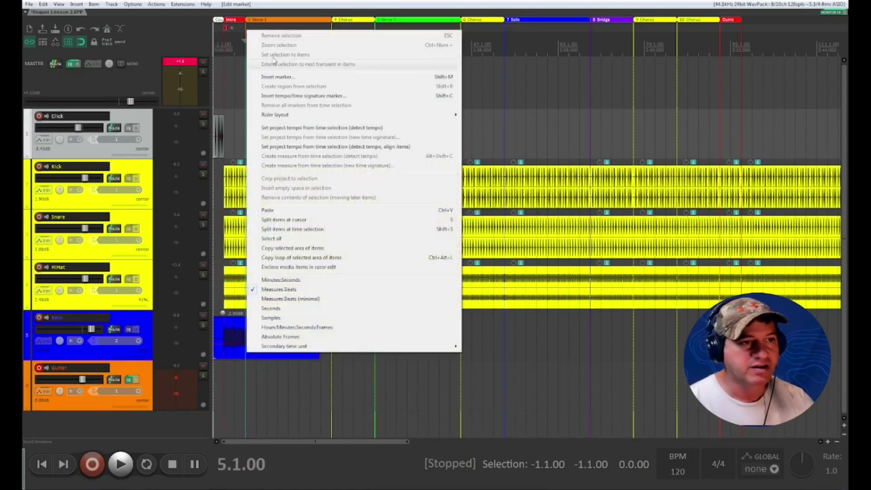
click(279, 78)
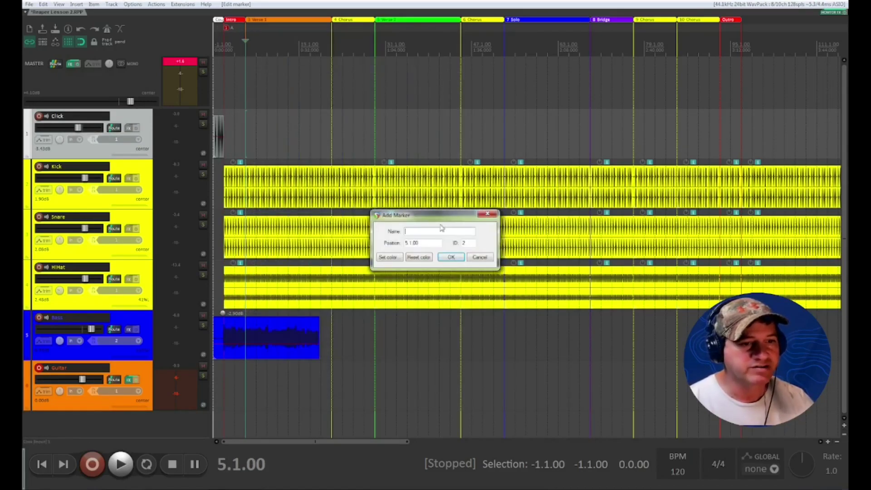
text(A)
click(451, 257)
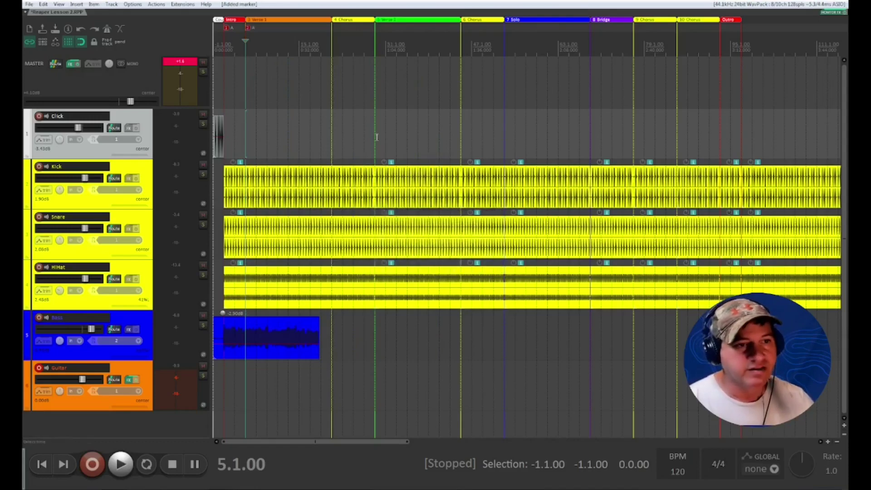
- Play the drums and bass repeatedly around measures 7 to 9 of Verse 1 to find the next chord change
scroll(350, 122, up, 2)
drag(315, 442, 248, 292)
key(space)
key(space)
click(285, 69)
key(space)
key(space)
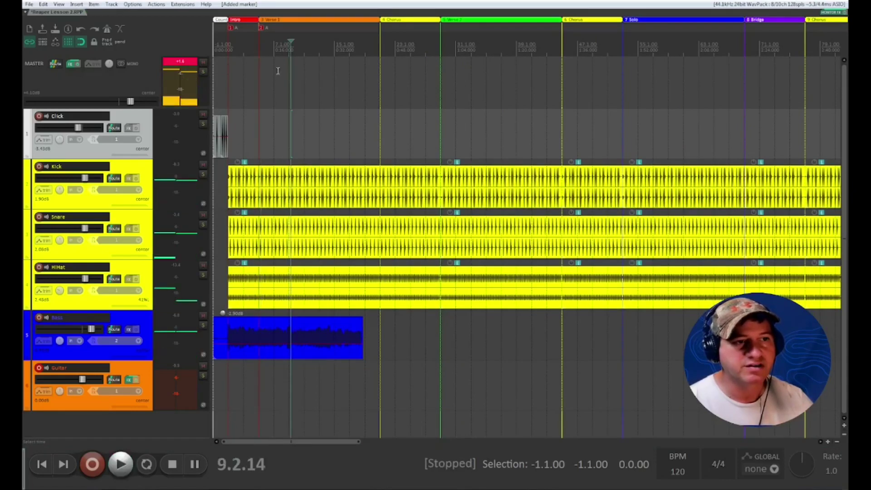
click(276, 70)
key(space)
scroll(277, 72, up, 2)
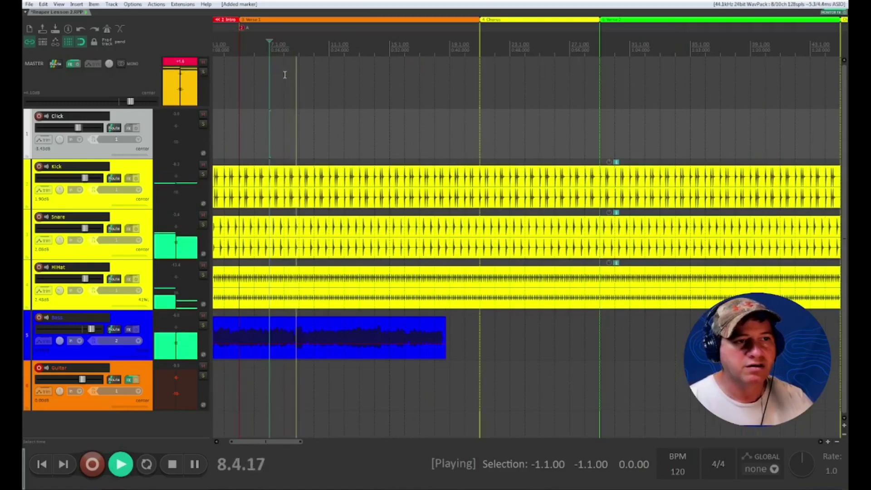
key(space)
- Add a marker named D at 9.1.00 within the Verse 1 region
click(300, 54)
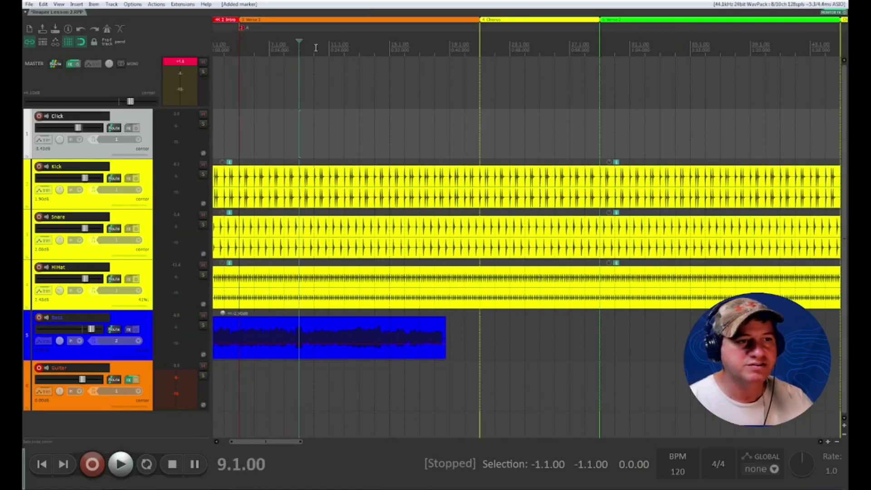
right_click(301, 50)
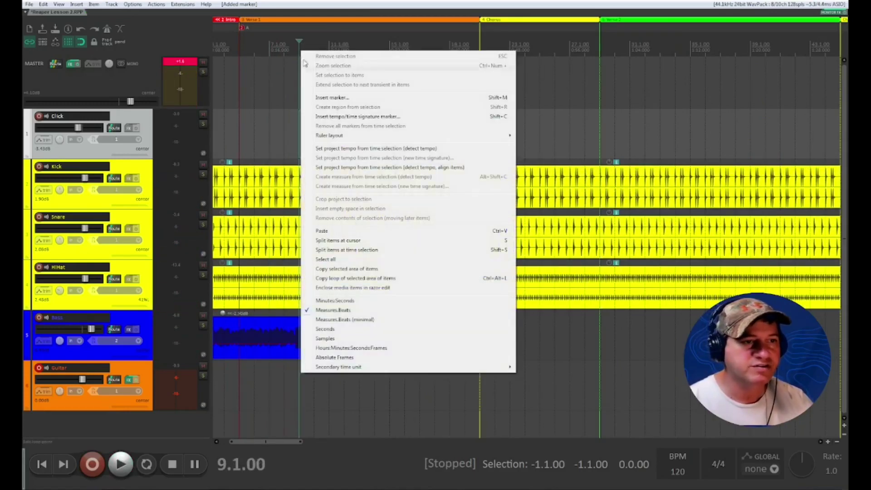
click(334, 98)
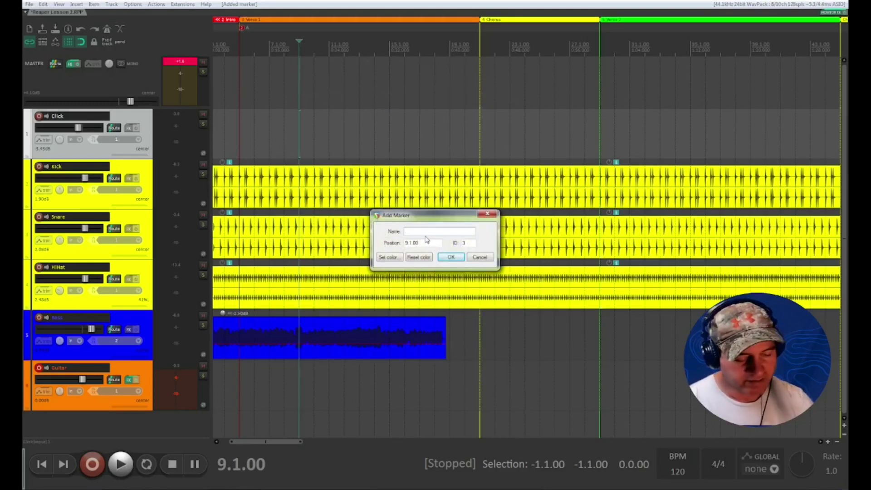
click(459, 262)
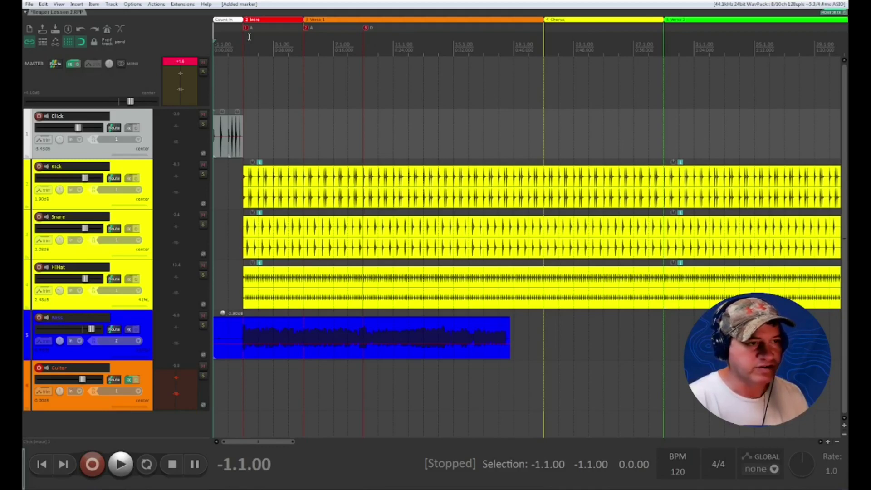
- Record a guitar take on the Guitar track from -1.1.00 to about measure 17, and start playback
key(ctrl+r)
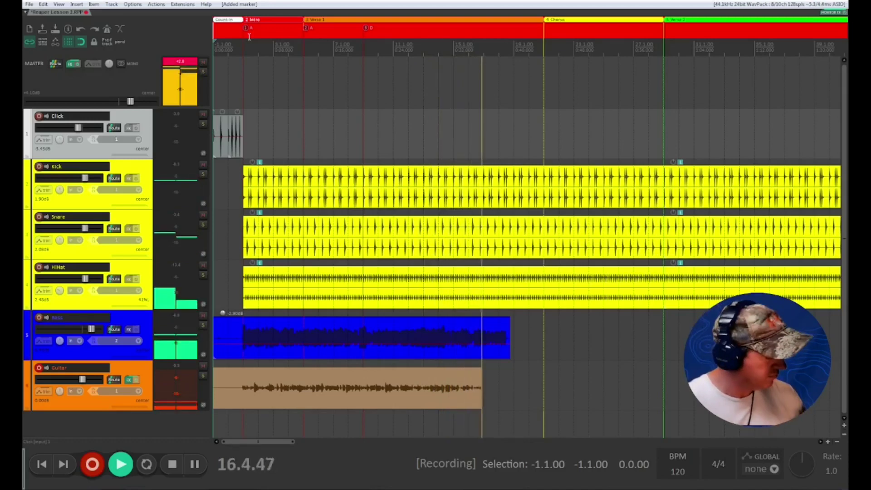
key(space)
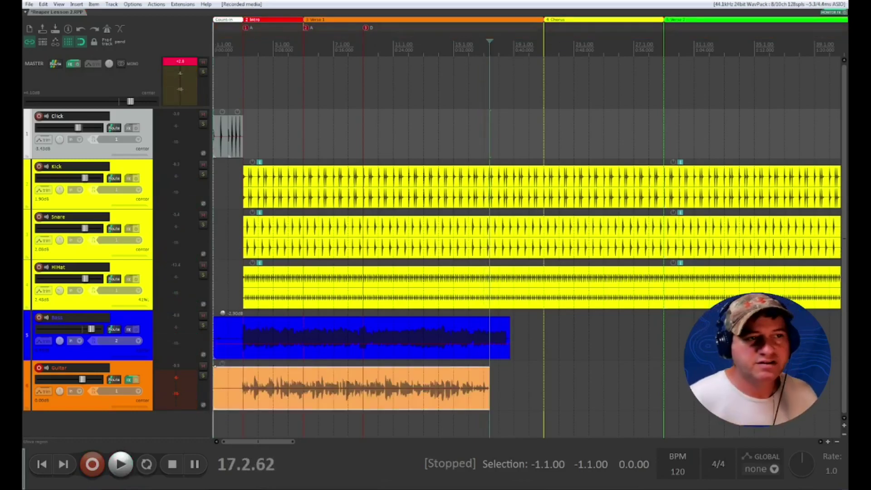
key(space)
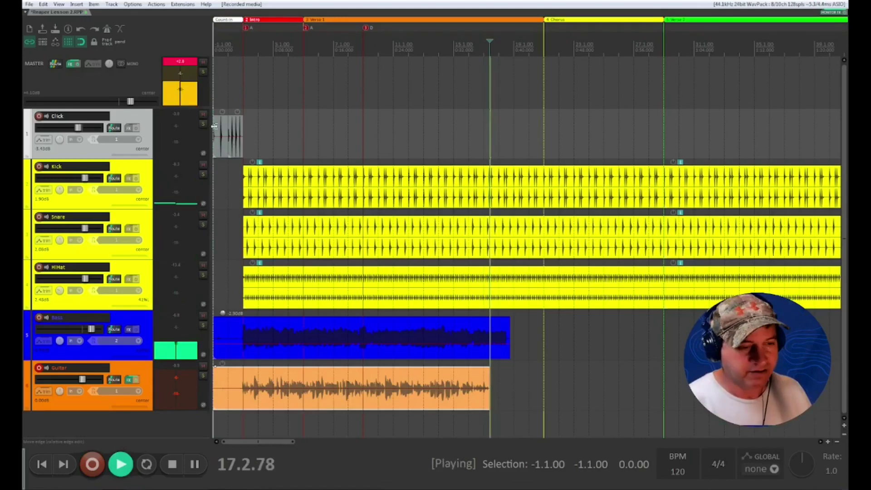